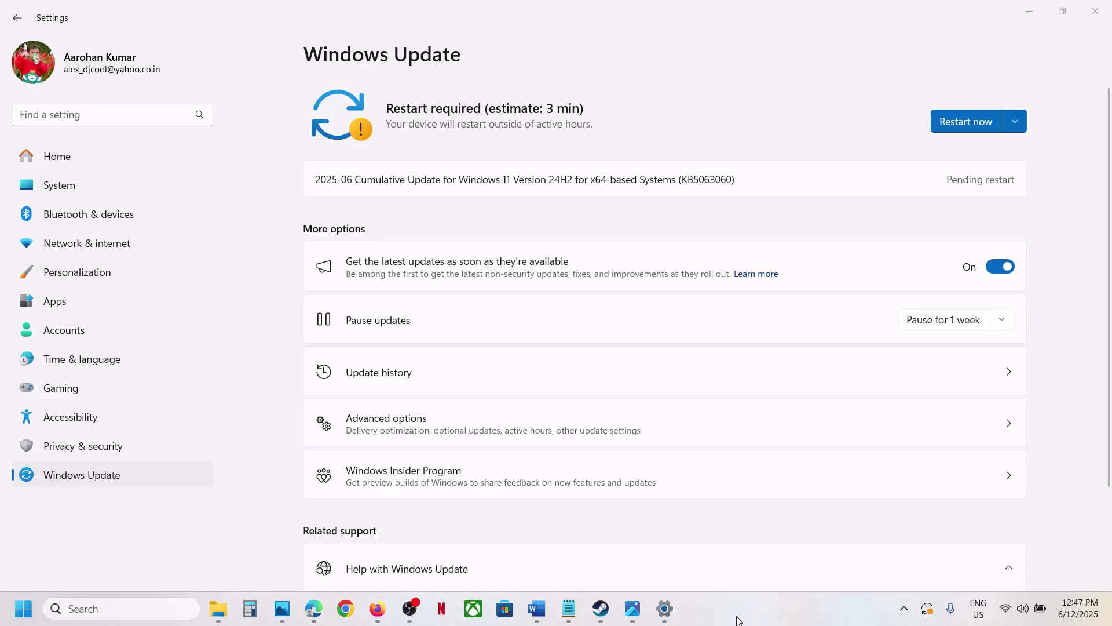
Step: Select the update's KB number, pause updates for 1 week, then resume them
double_click(716, 180)
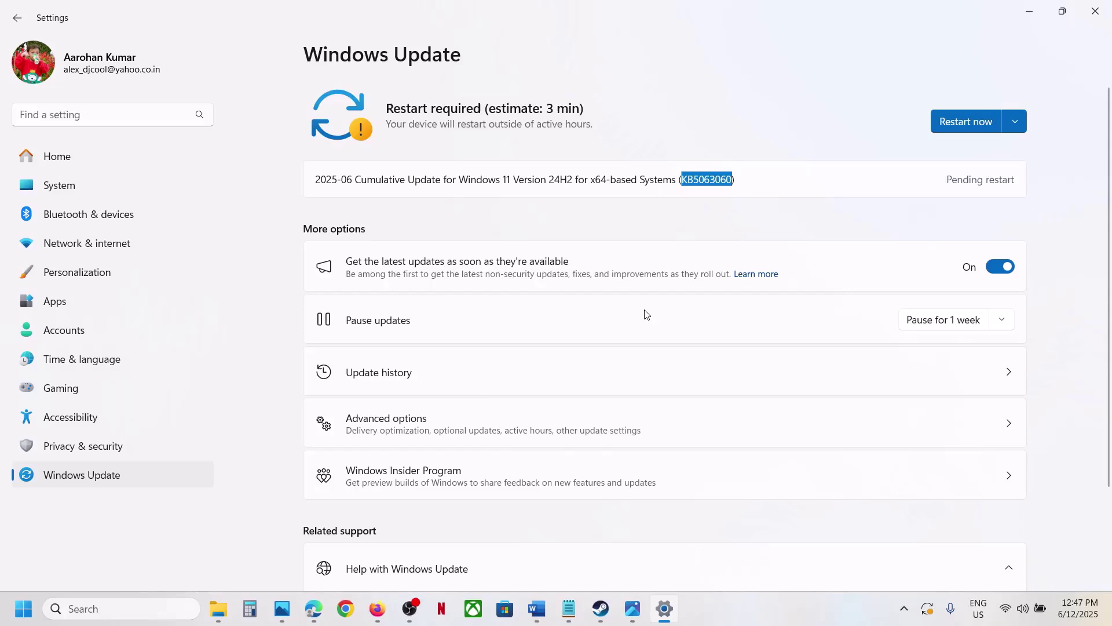
click(920, 327)
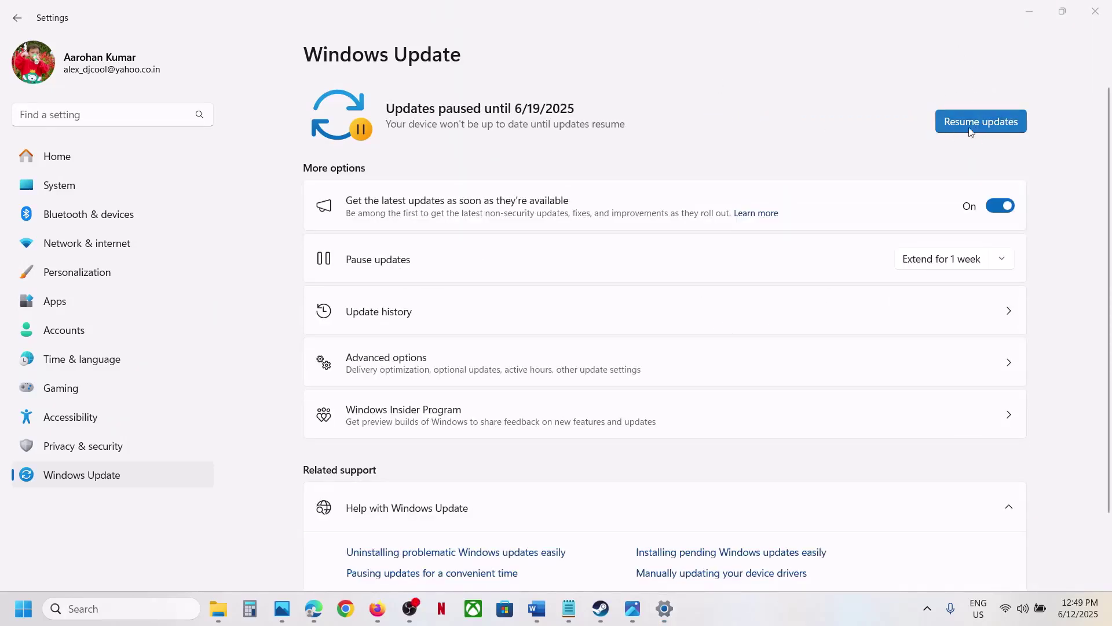
click(978, 129)
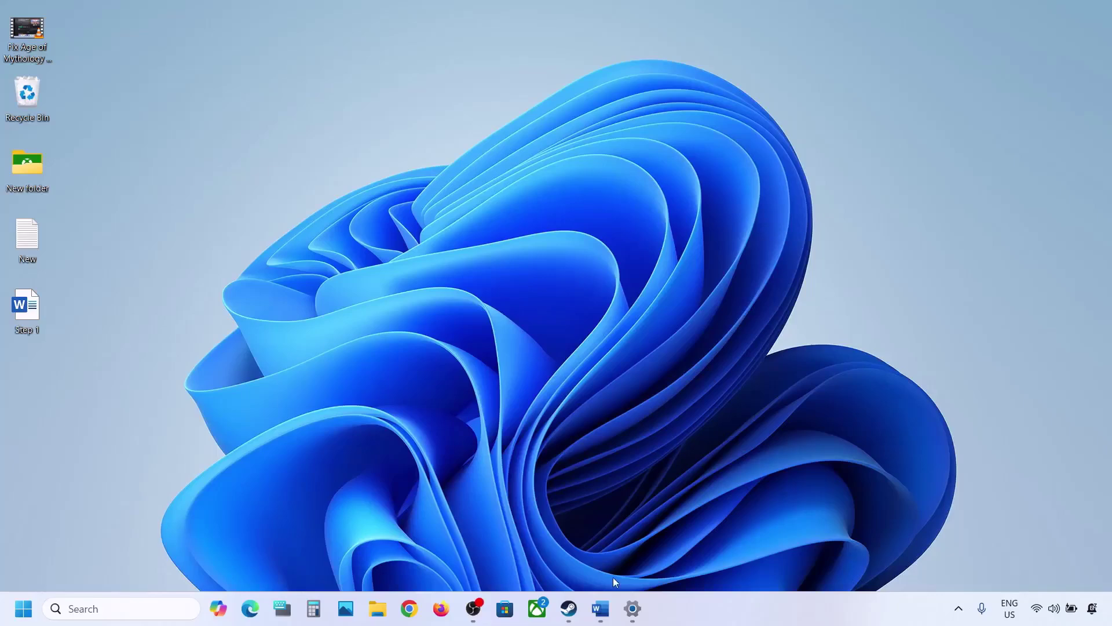
Step: Select the Step 1 heading in the Step instructions document and minimize it
click(600, 609)
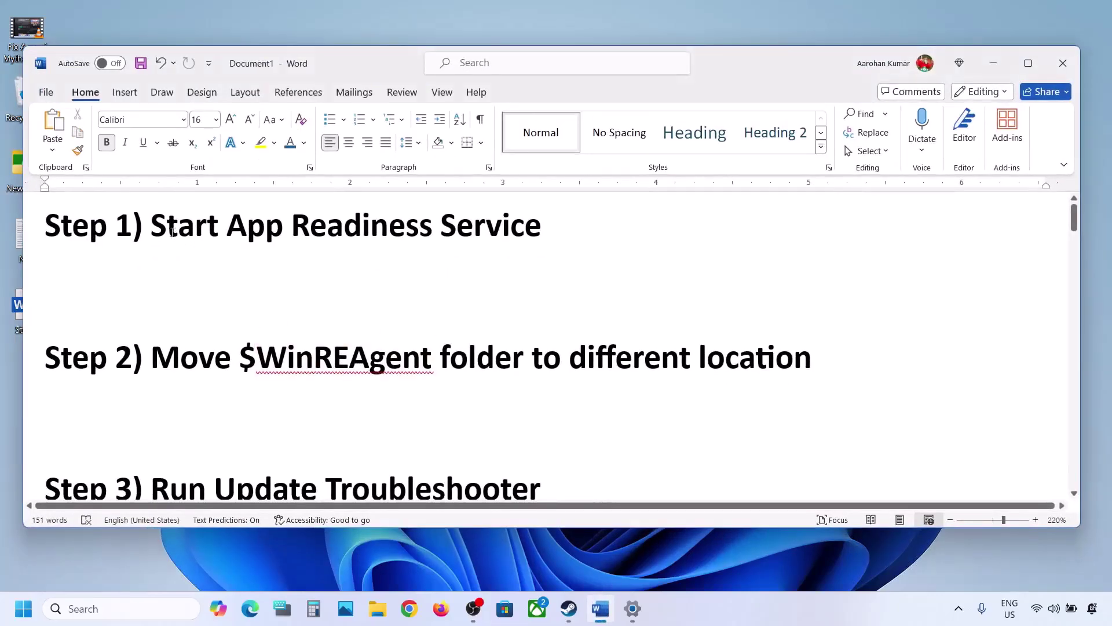
drag(166, 227, 542, 234)
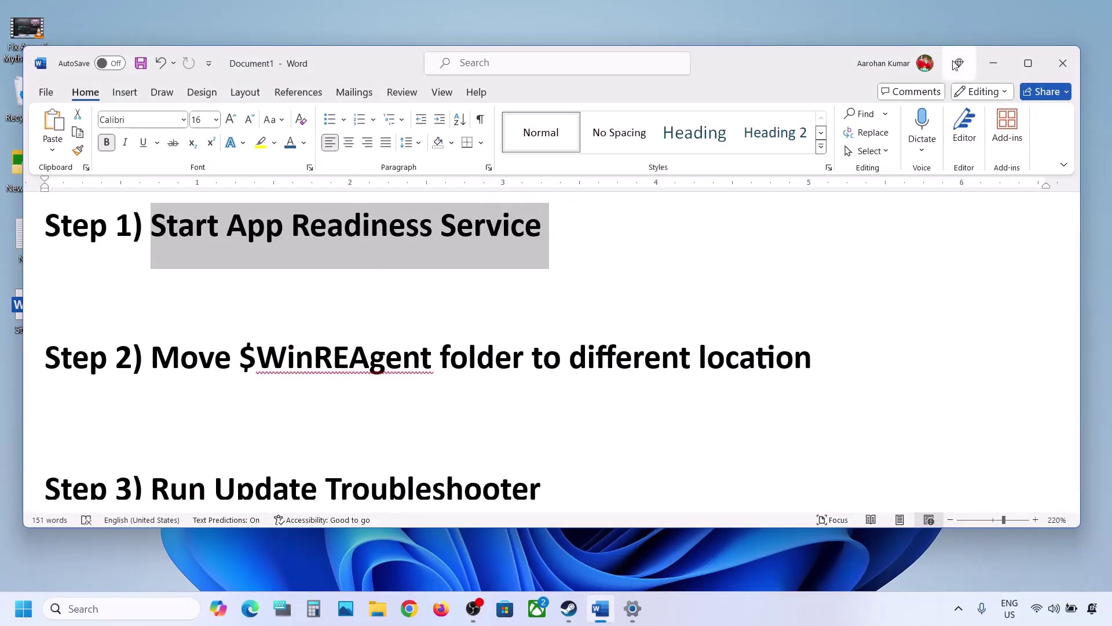
click(993, 64)
Step: Open Services and set App Readiness to Automatic startup, then start it
click(165, 608)
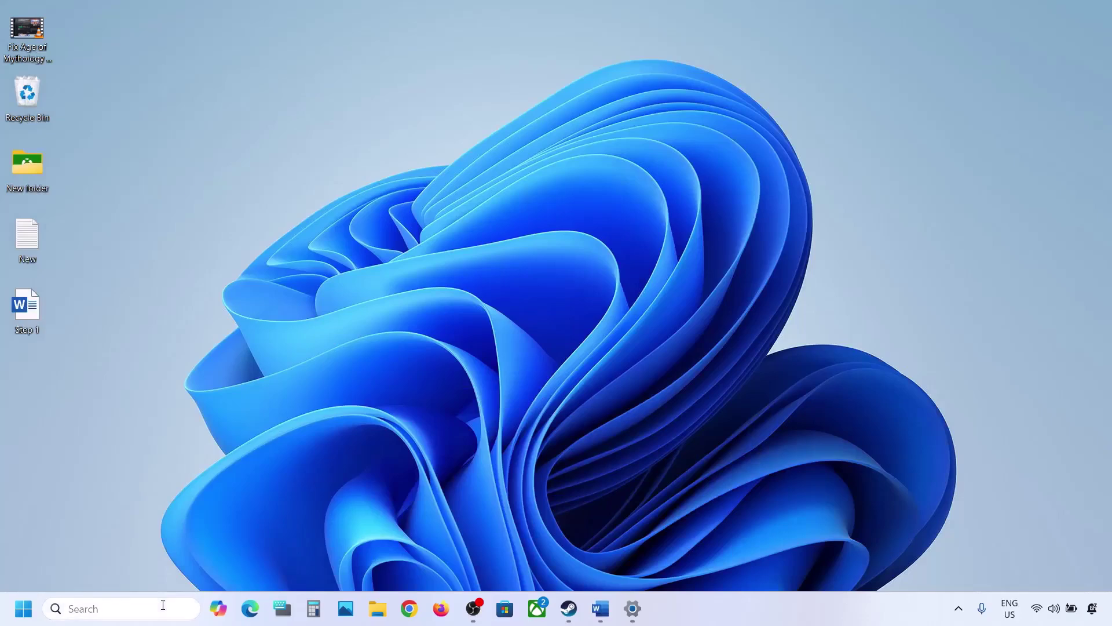
text(services)
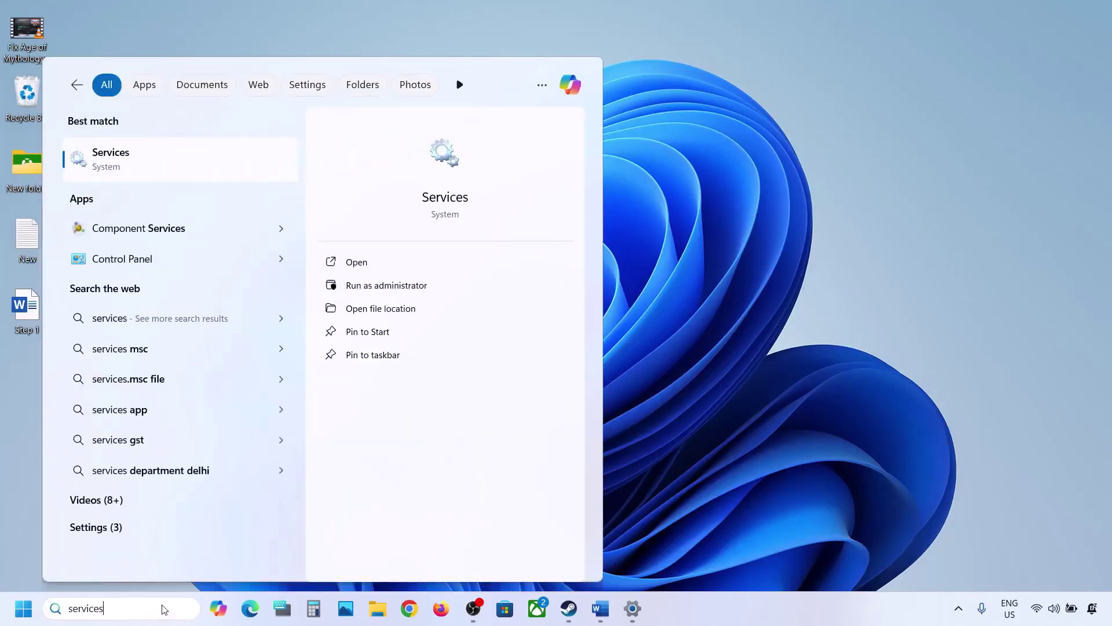
click(102, 168)
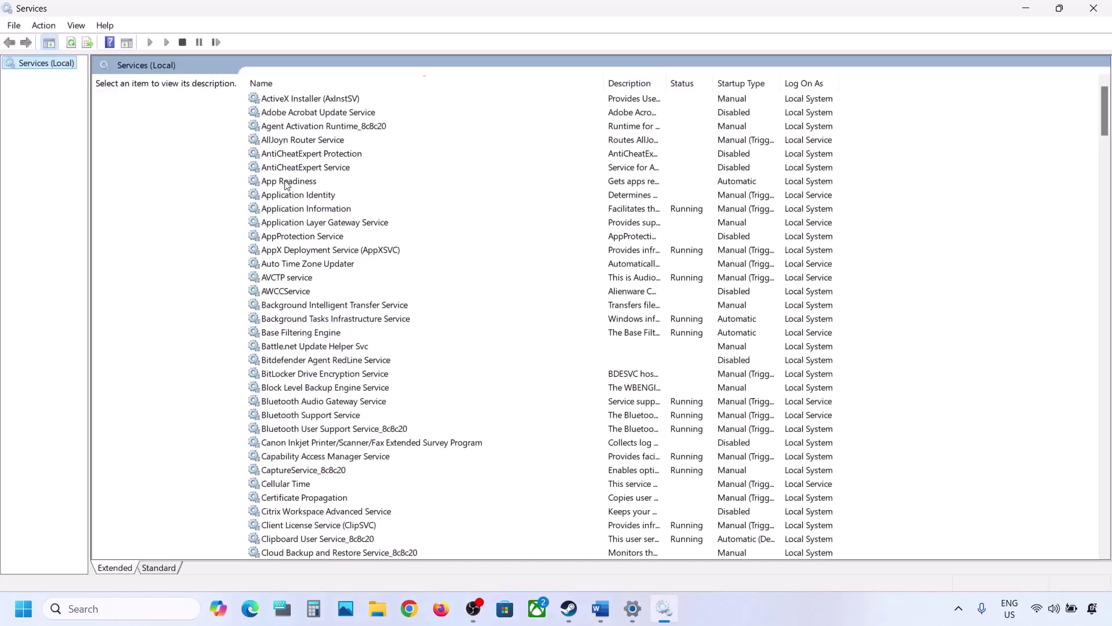
click(286, 184)
double_click(336, 185)
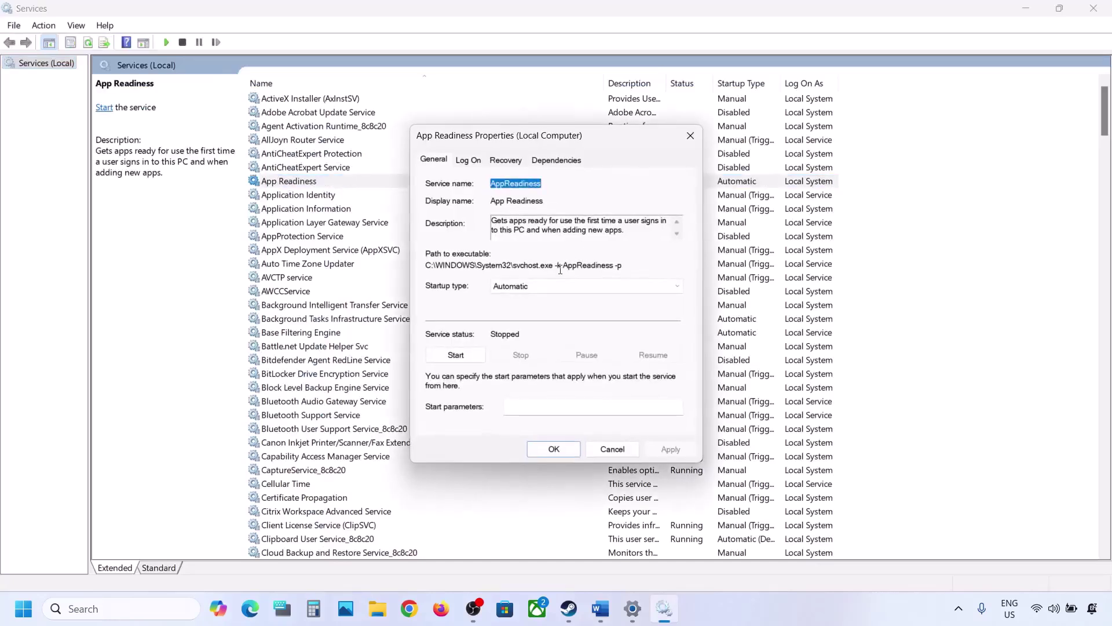
click(535, 288)
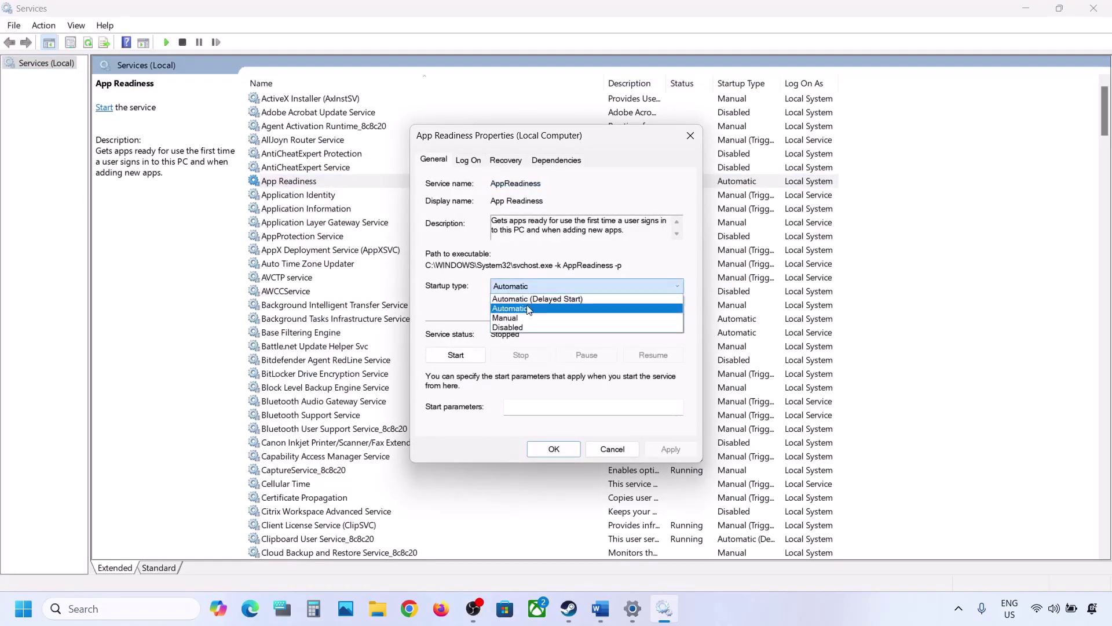
click(528, 309)
click(661, 451)
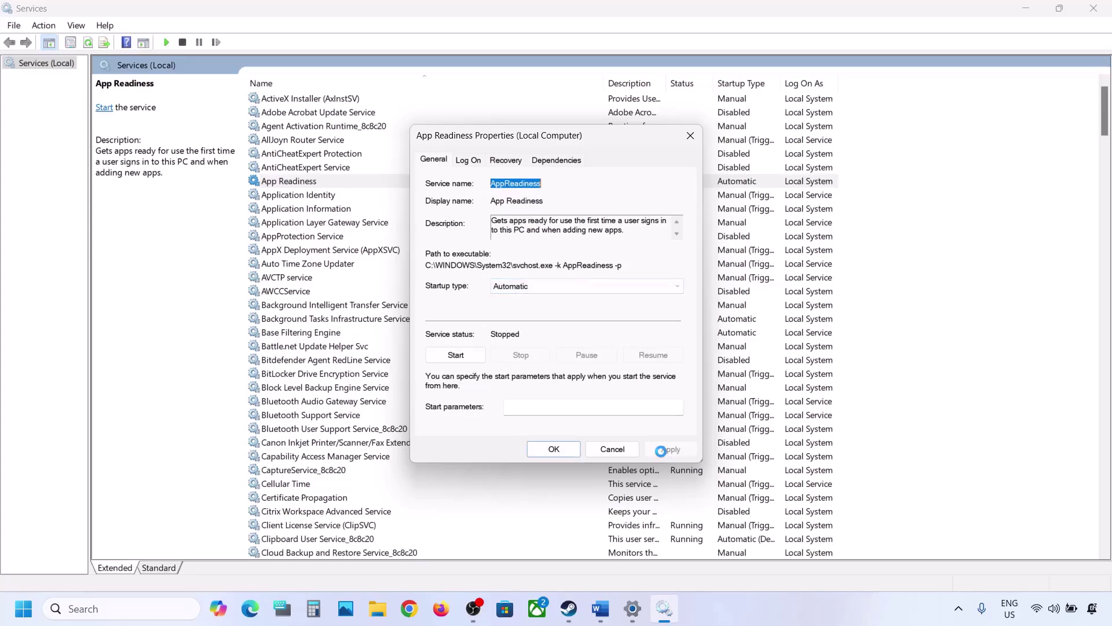
click(456, 354)
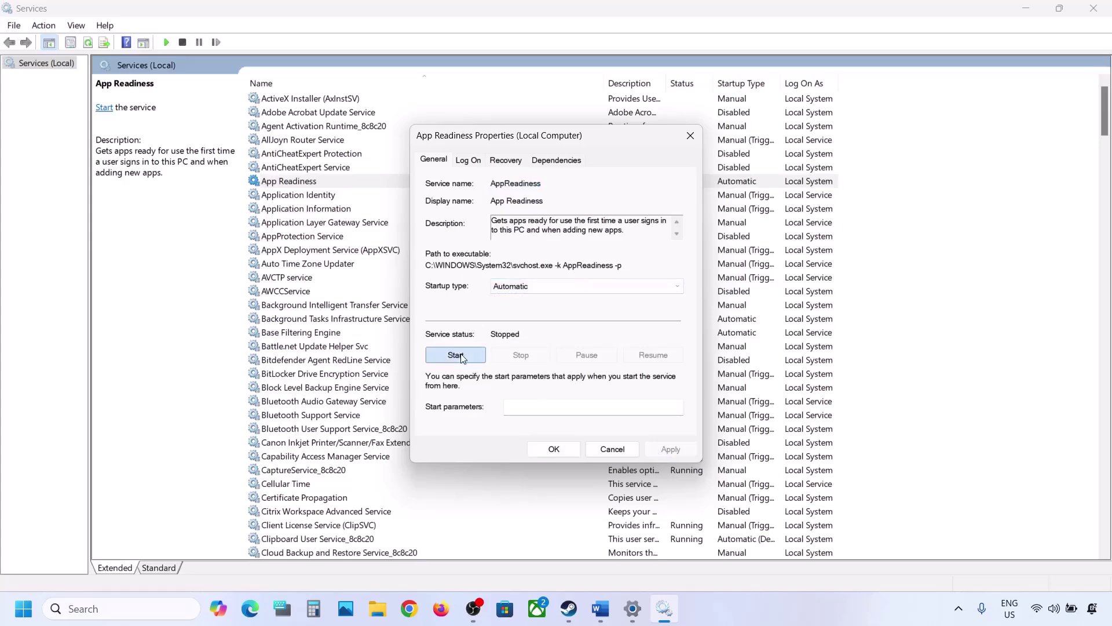
click(562, 453)
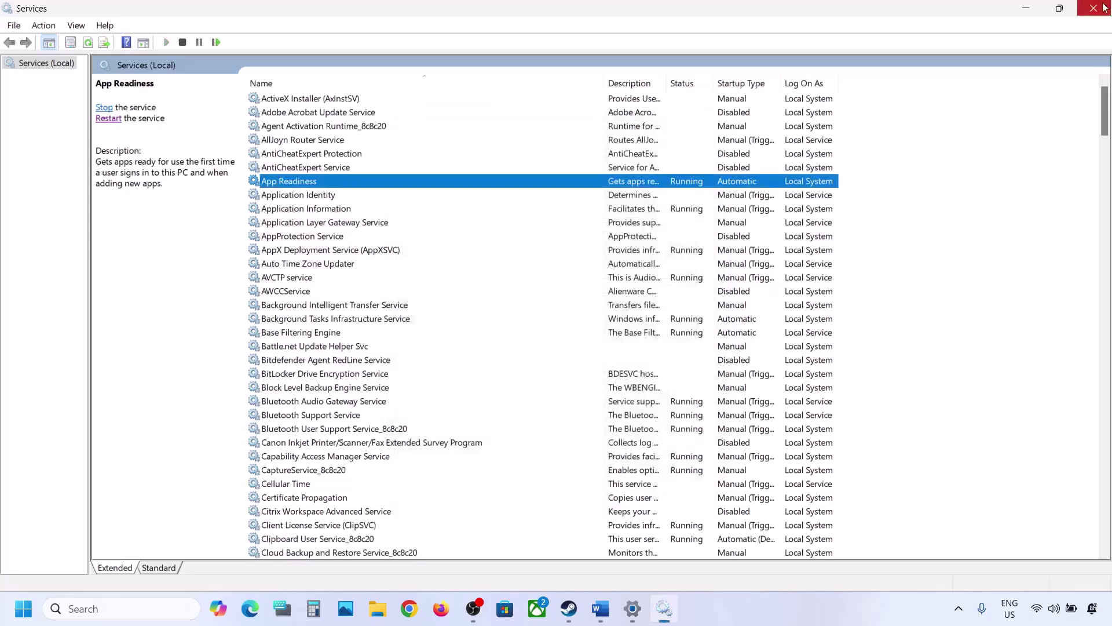
Step: Close Services, highlight '$WinREAgent' in the notes' step 2, and open File Explorer
click(1103, 6)
click(600, 619)
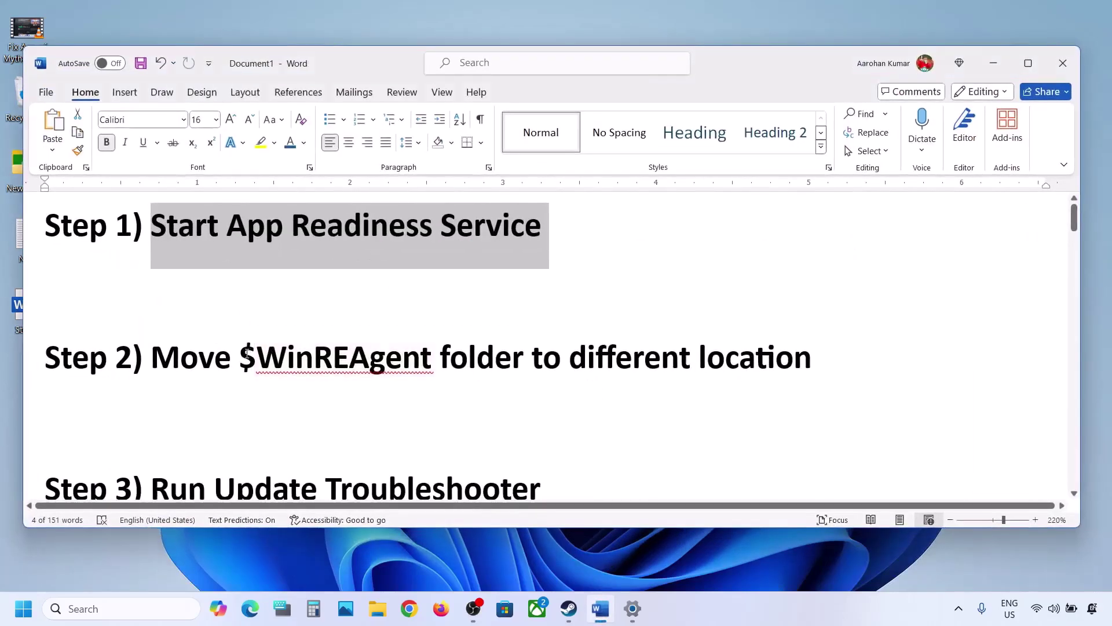
double_click(247, 354)
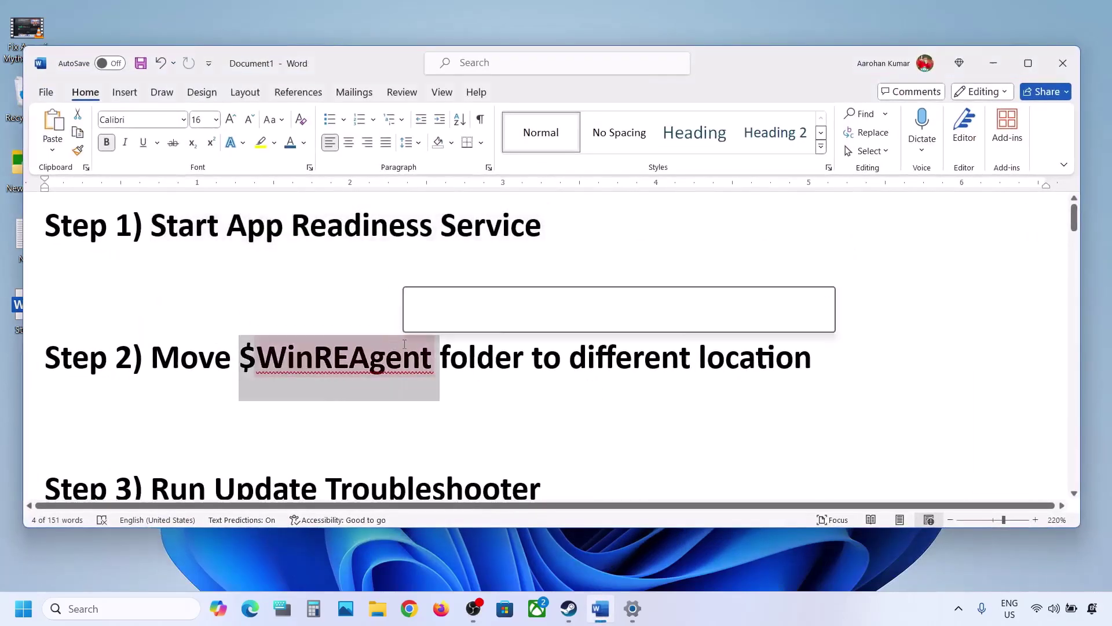
click(378, 610)
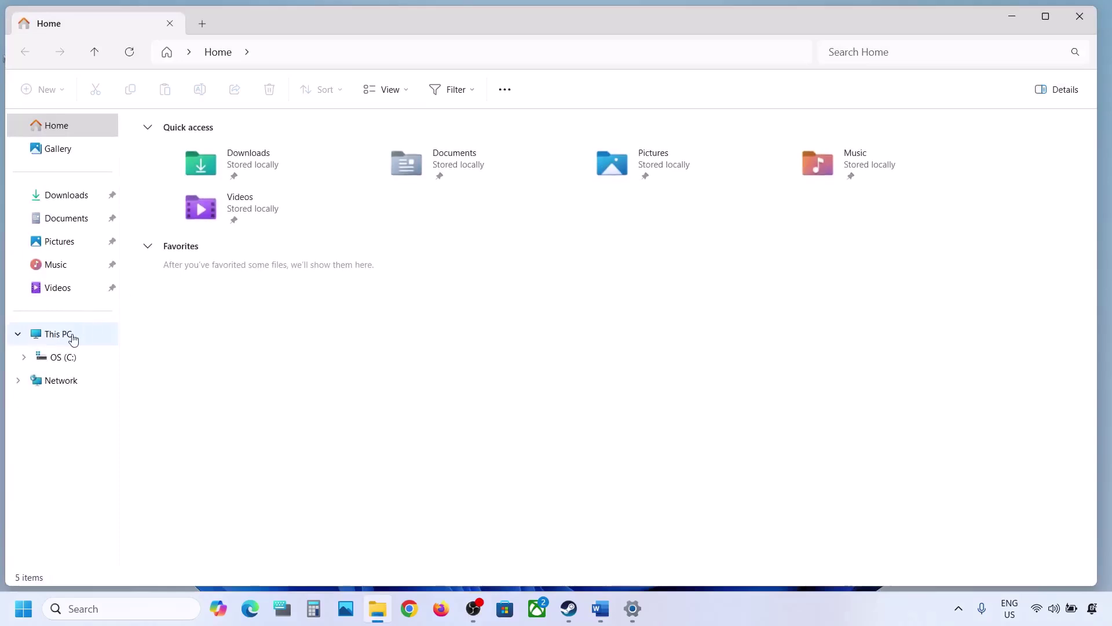
Step: Locate and select the $WinREAgent folder in the root of OS (C:)
click(73, 340)
double_click(236, 152)
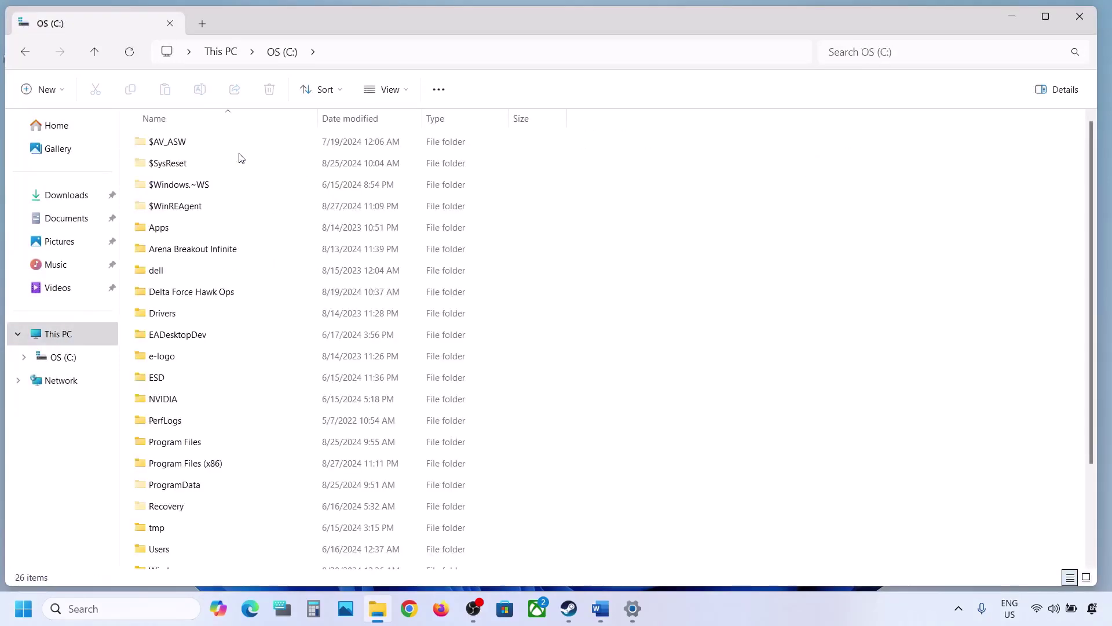
click(182, 212)
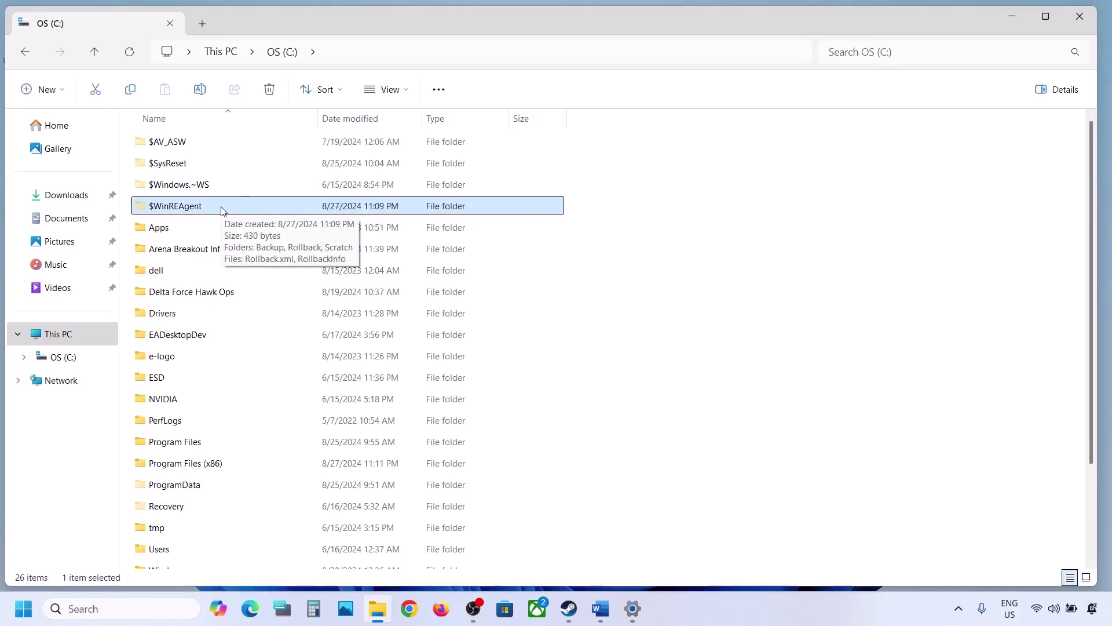
click(407, 91)
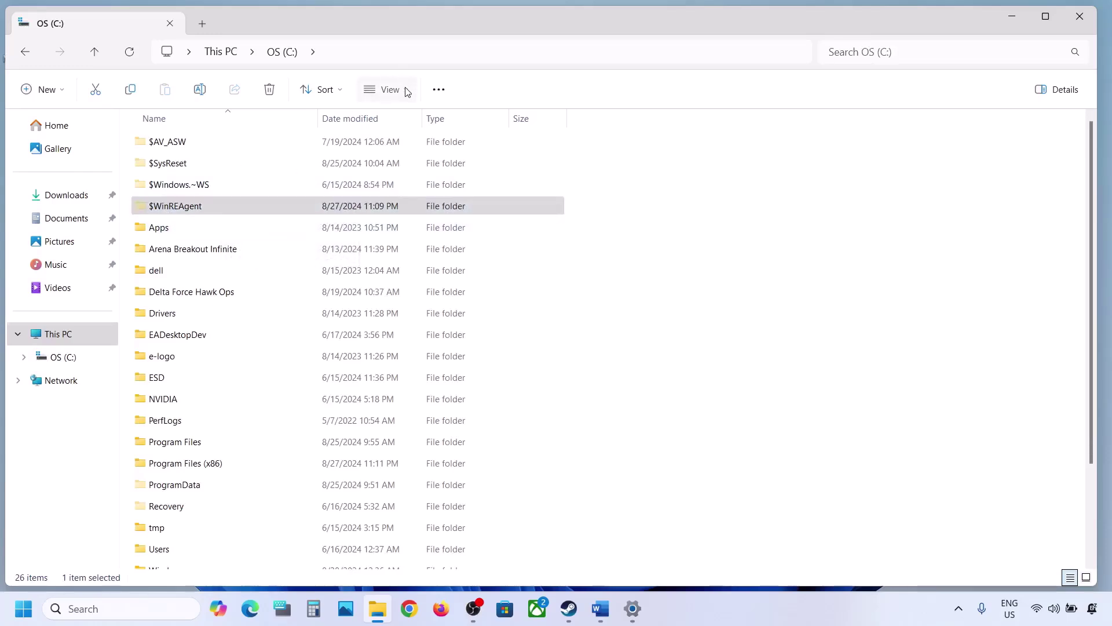
mouse_move(380, 361)
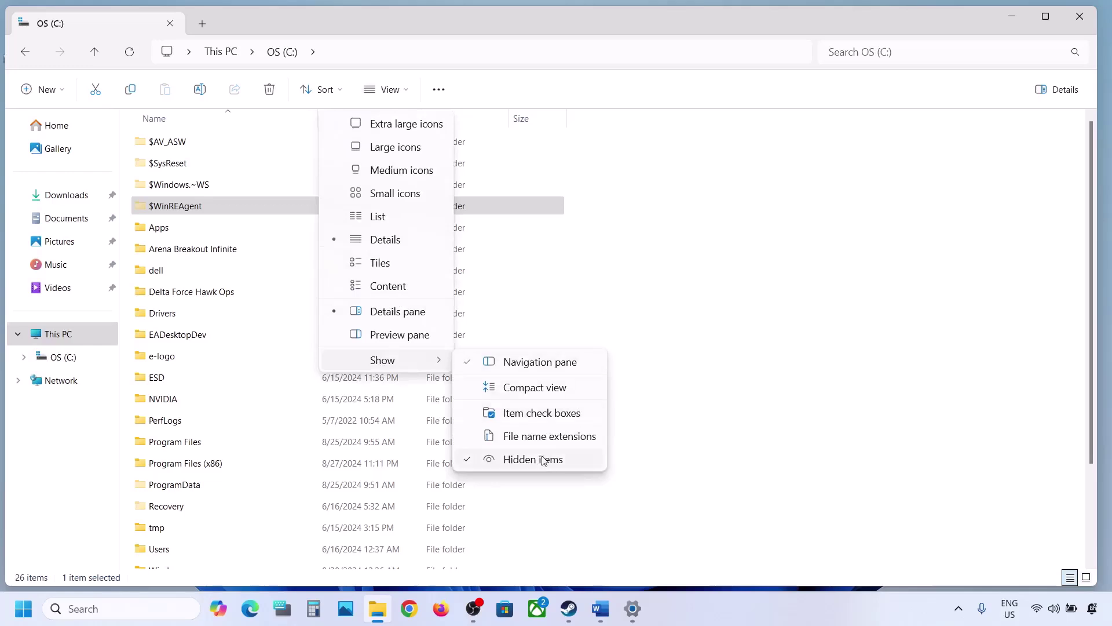
click(155, 208)
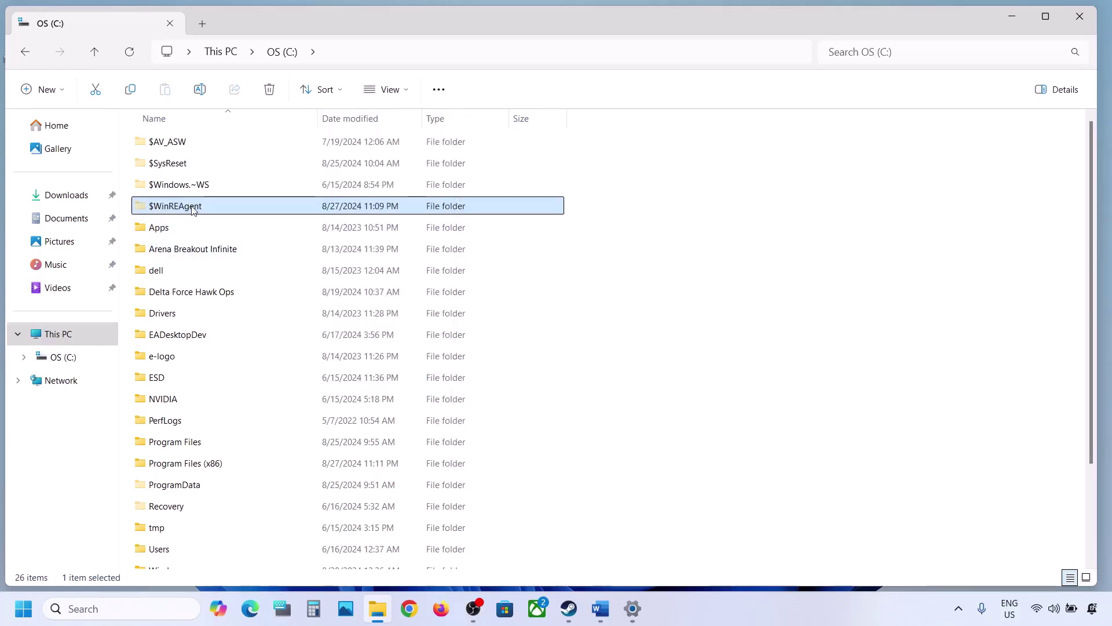
Step: Copy the $WinREAgent folder onto the desktop
mouse_move(193, 210)
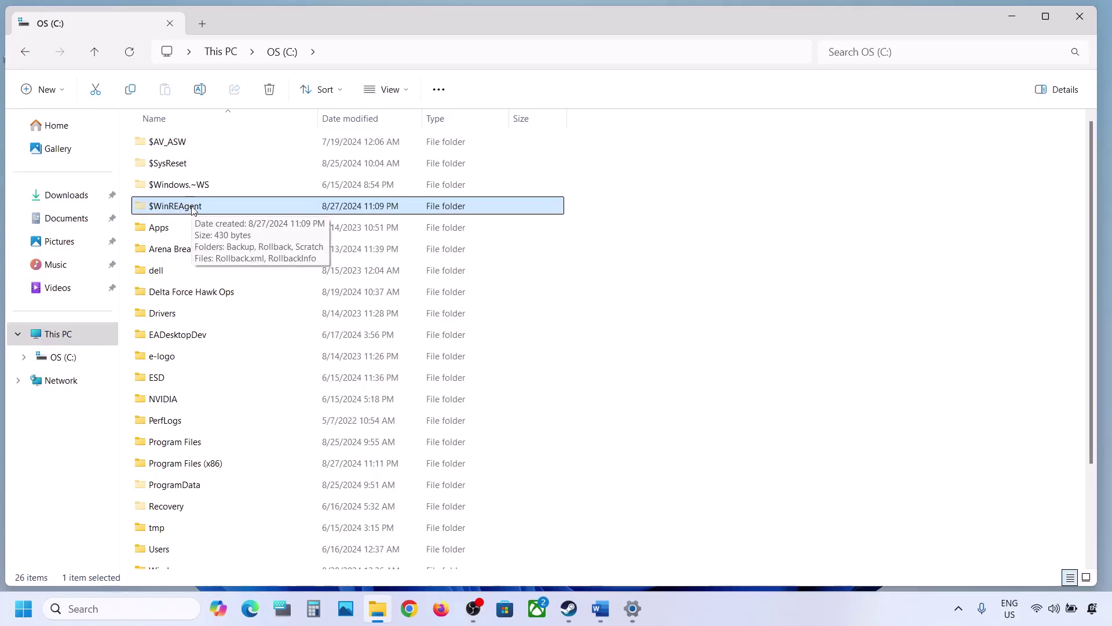
right_click(204, 208)
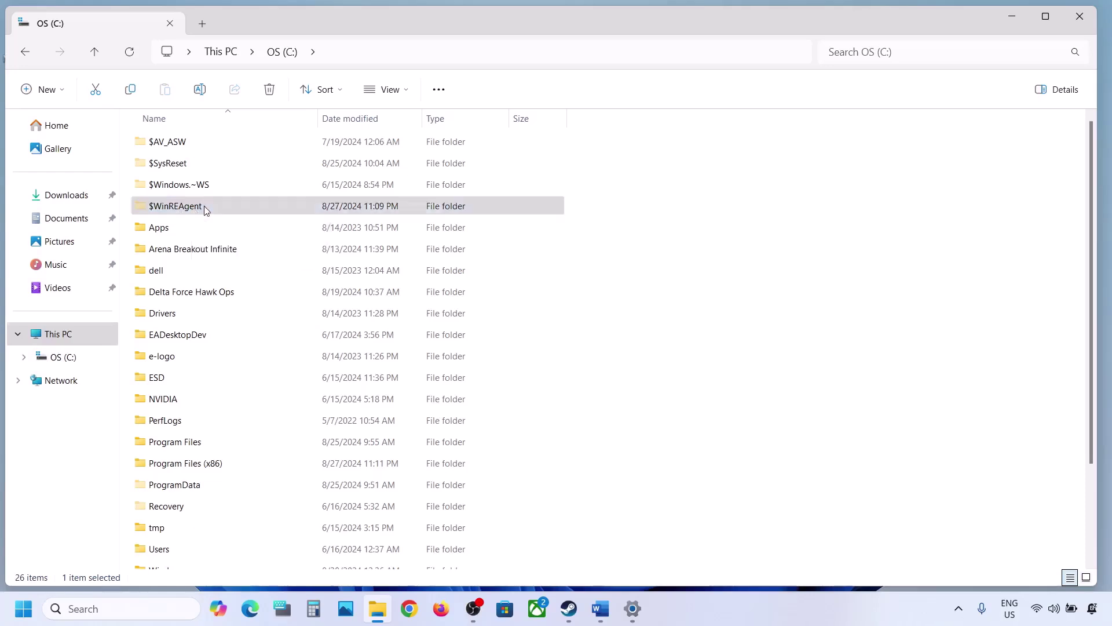
click(250, 186)
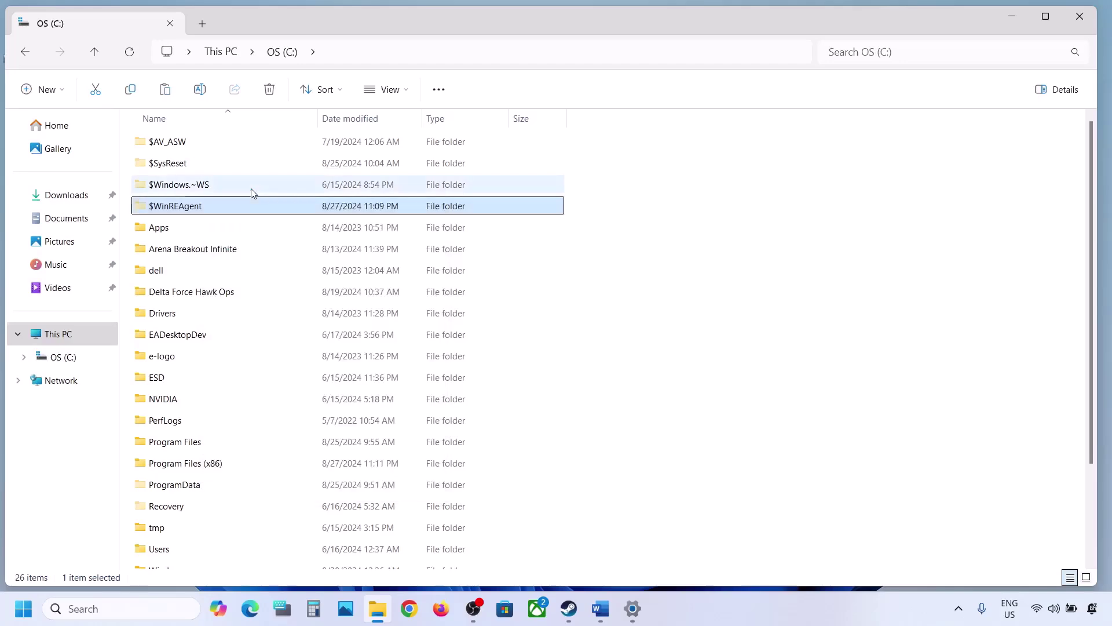
key(super+d)
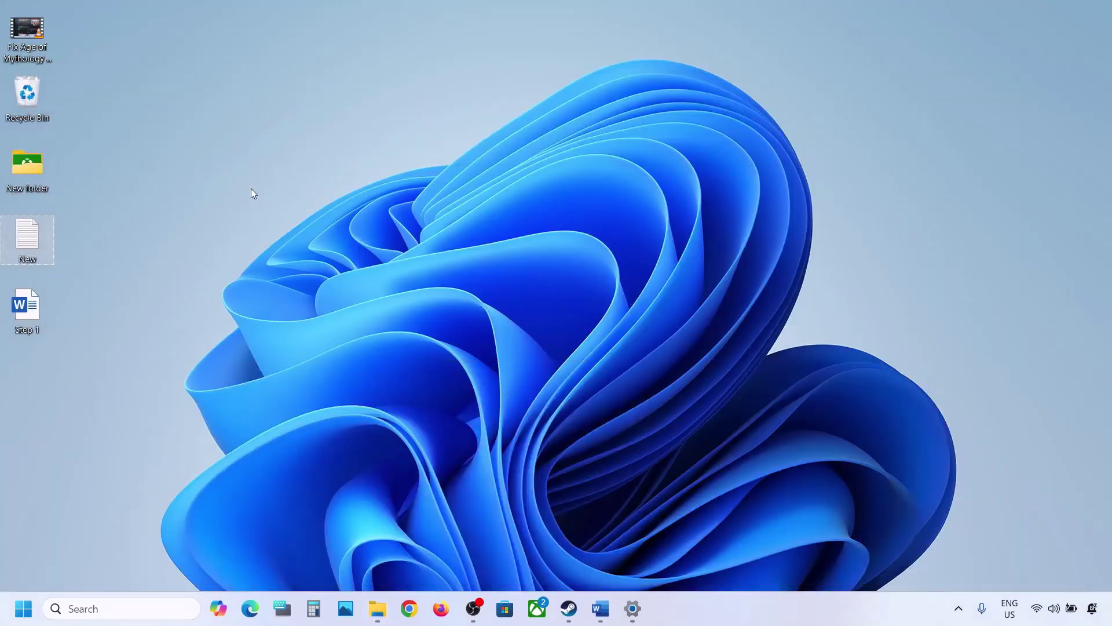
key(ctrl+v)
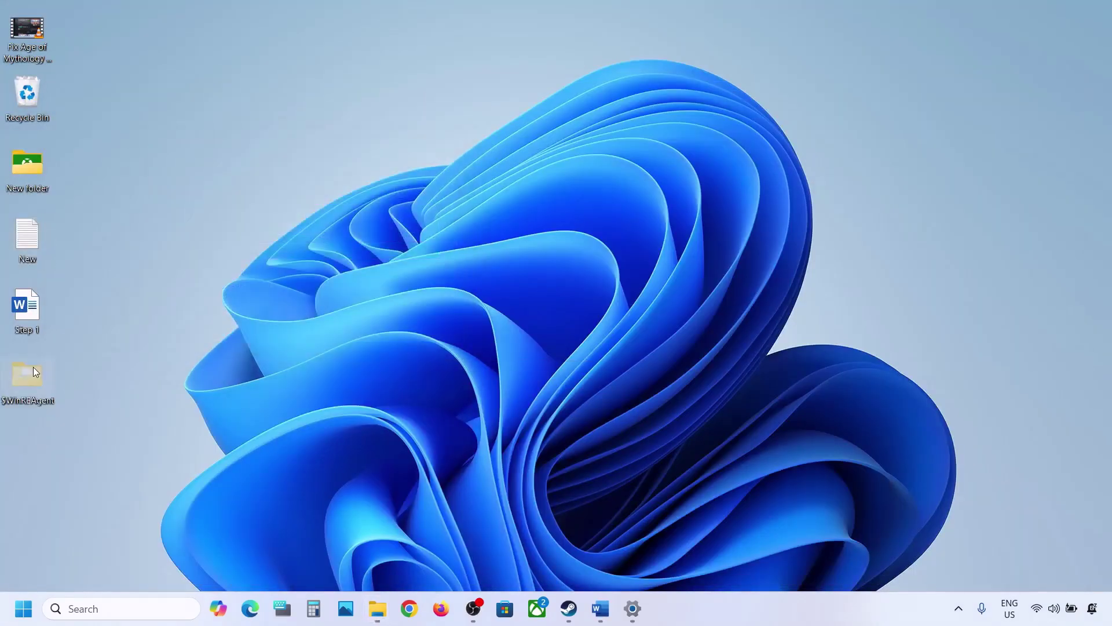
Step: Remove the $WinREAgent folder from OS (C:)
click(377, 608)
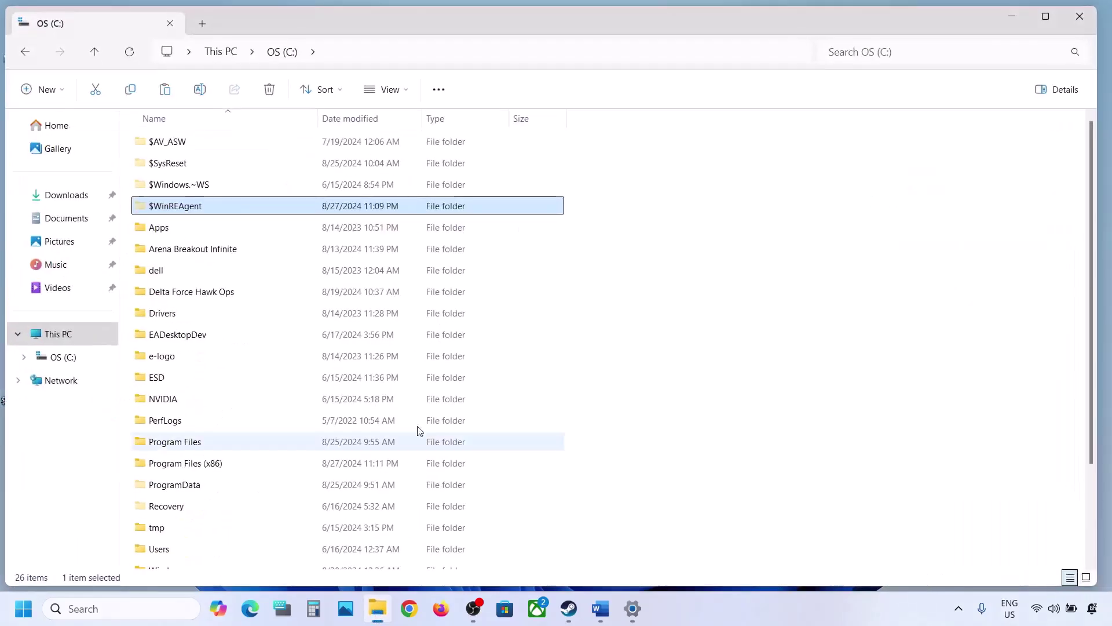
right_click(202, 219)
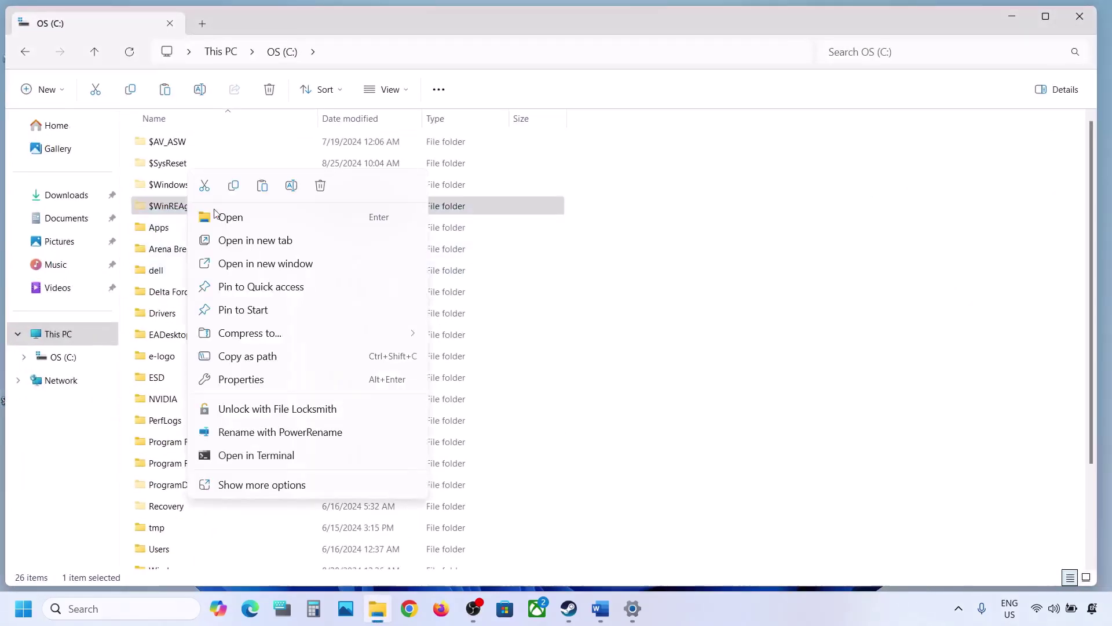
click(320, 187)
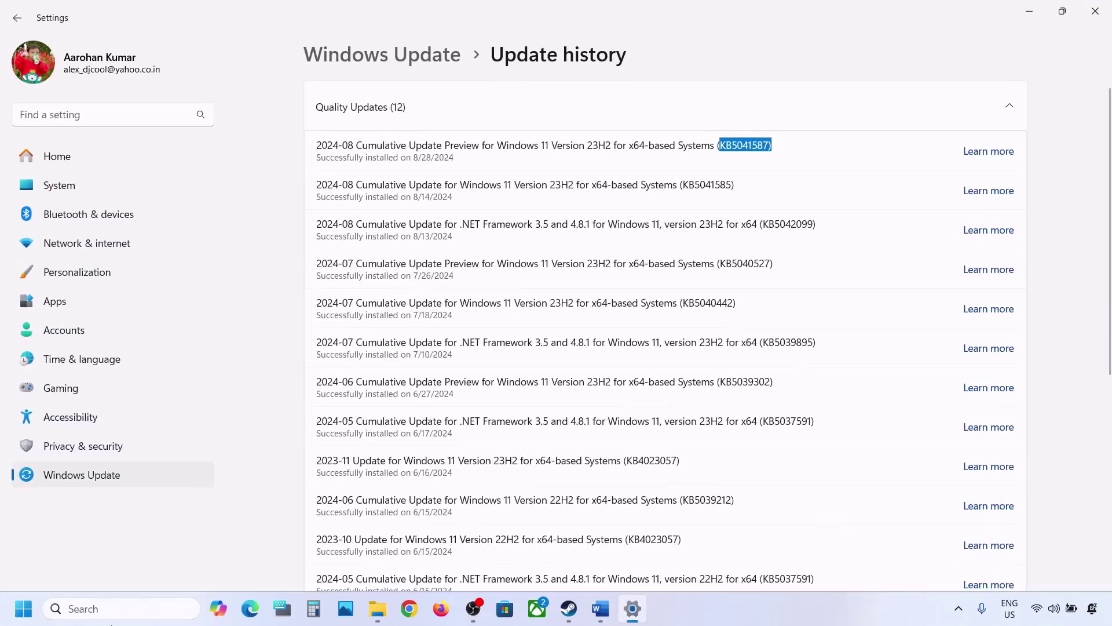
Step: Start a fresh Windows Update check, then view and cancel the Start power options
click(88, 478)
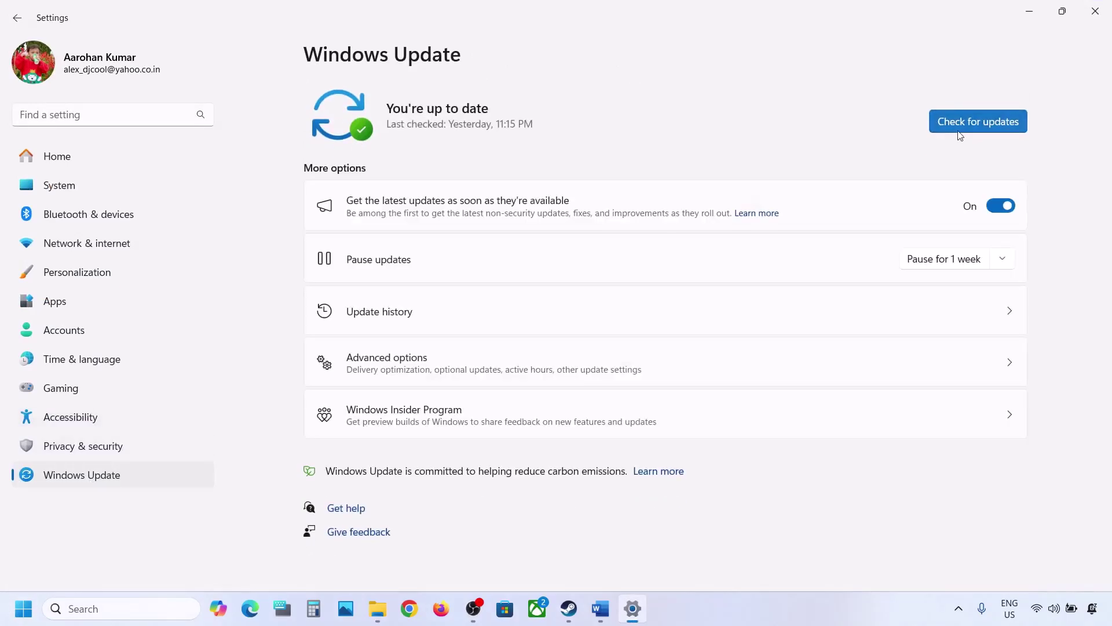
click(971, 126)
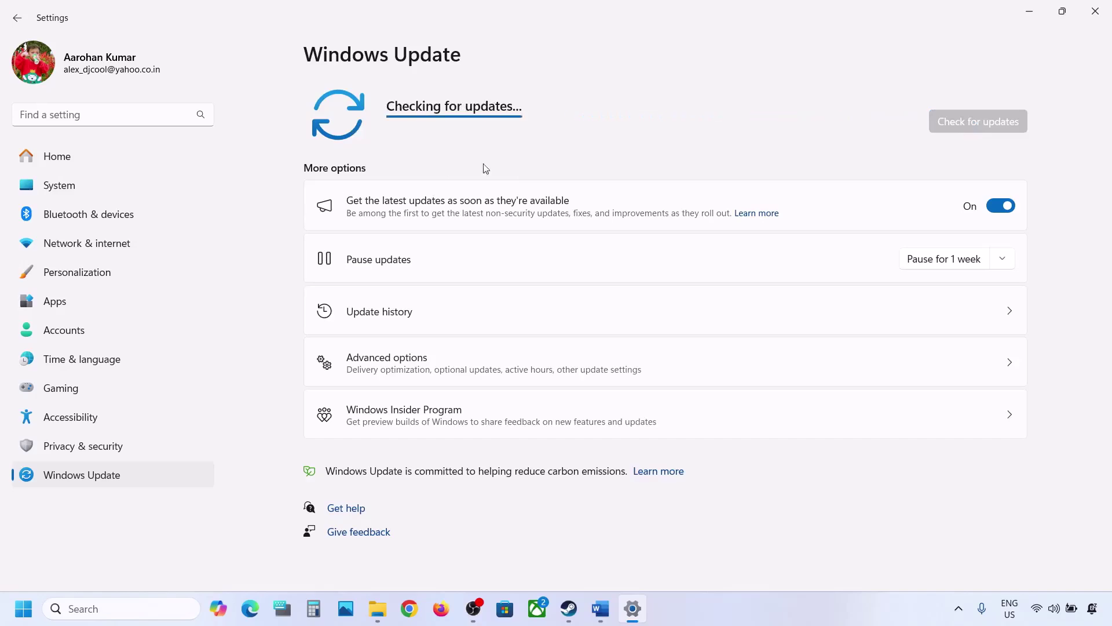
key(super)
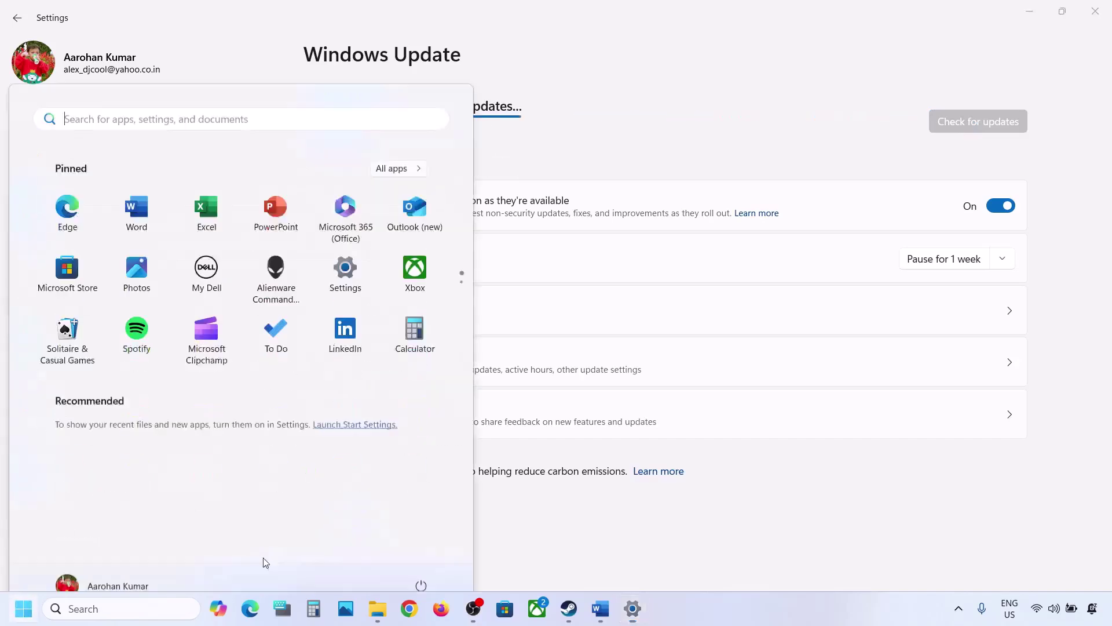
click(422, 560)
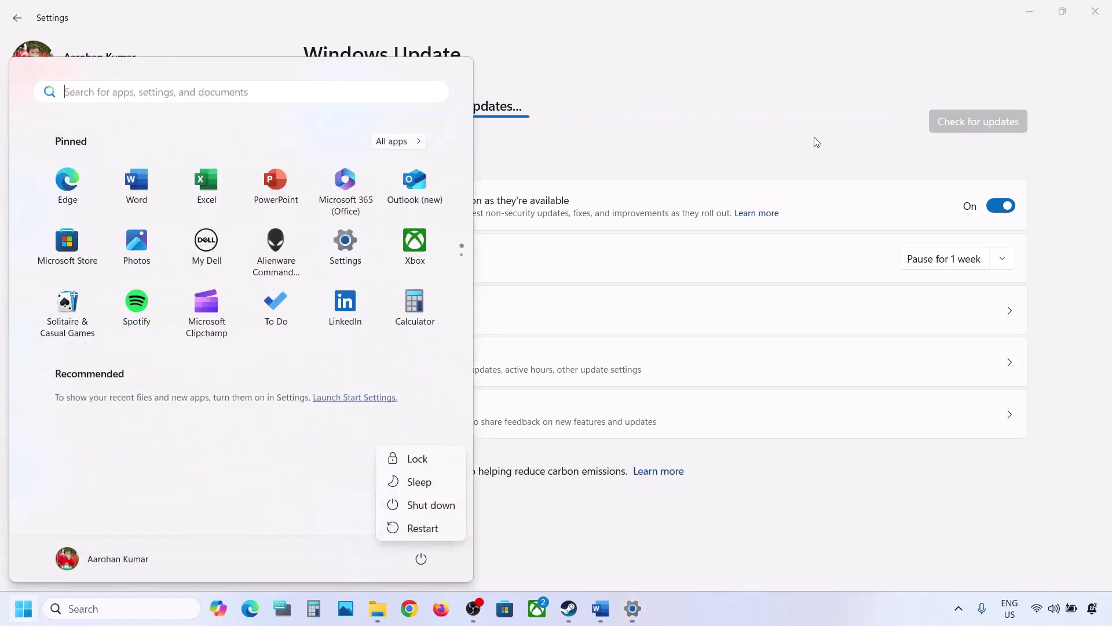
key(Escape)
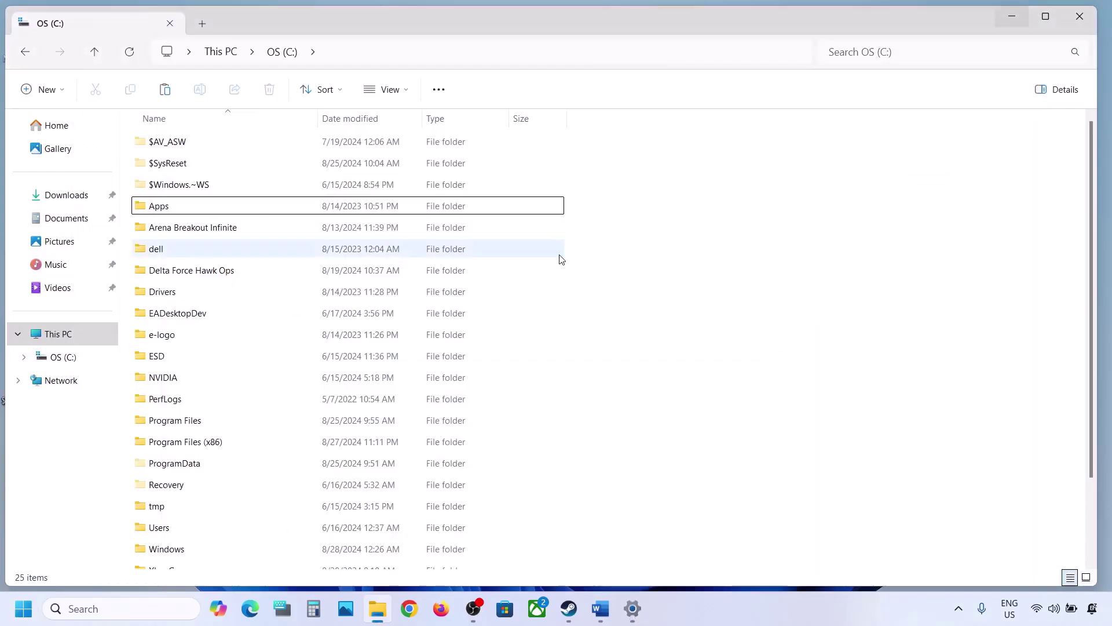
Step: Cut $WinREAgent from the desktop, paste it back into OS (C:), and close Explorer
key(super+d)
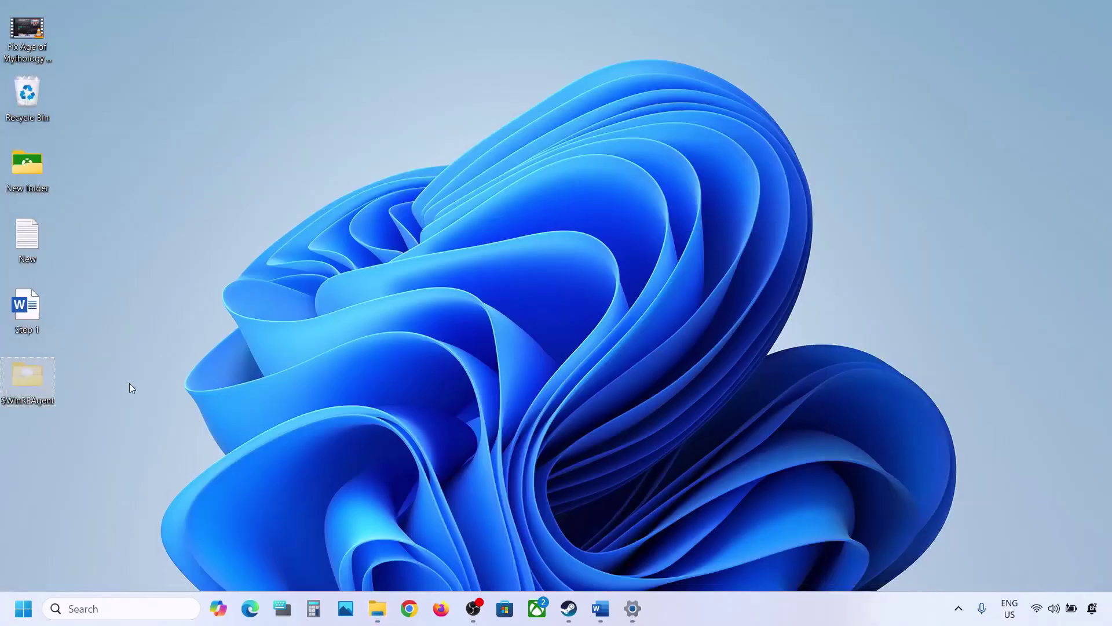
right_click(36, 381)
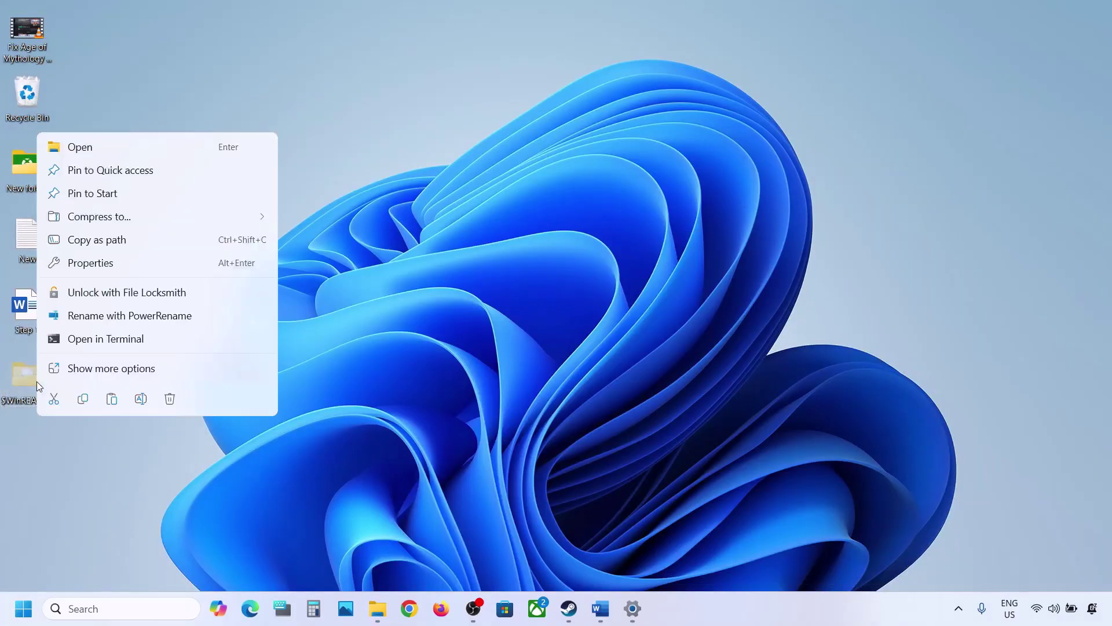
click(63, 401)
click(378, 608)
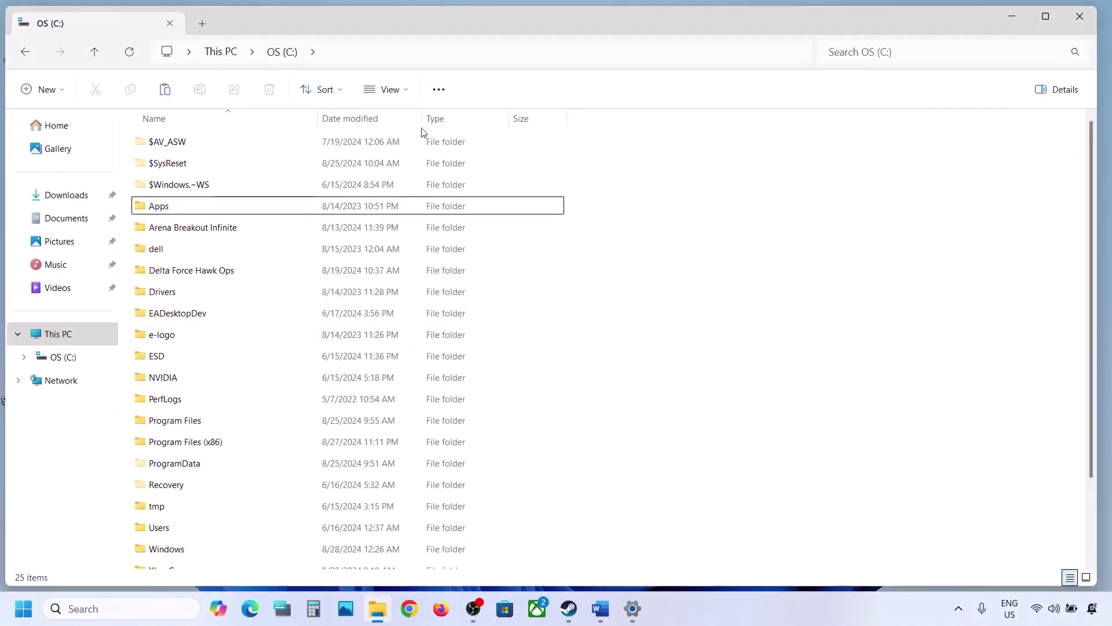
key(ctrl+v)
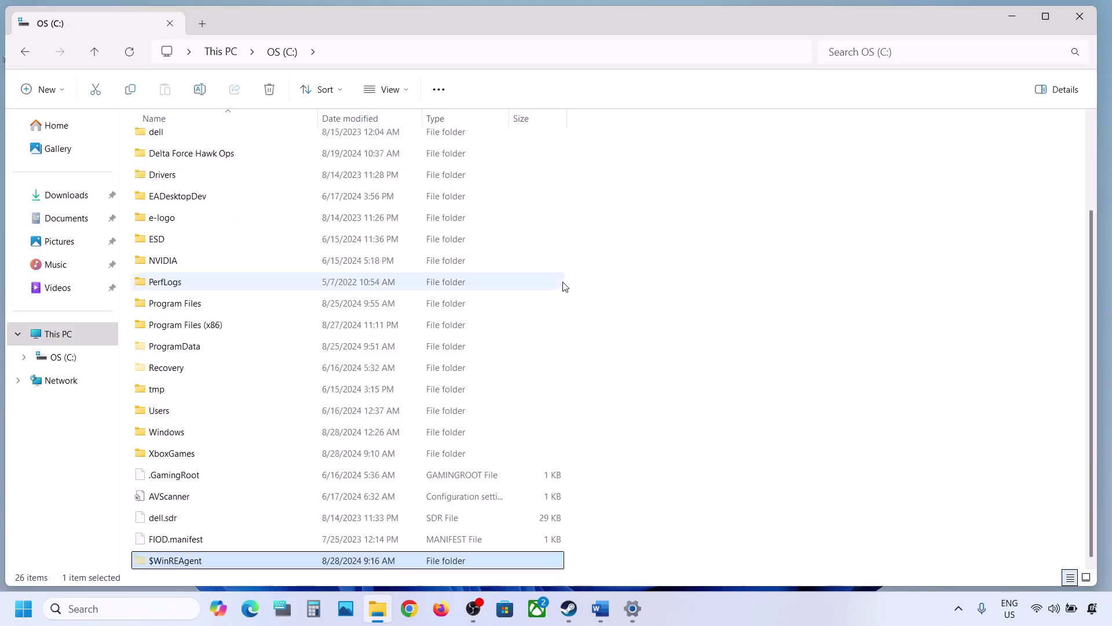
click(1080, 16)
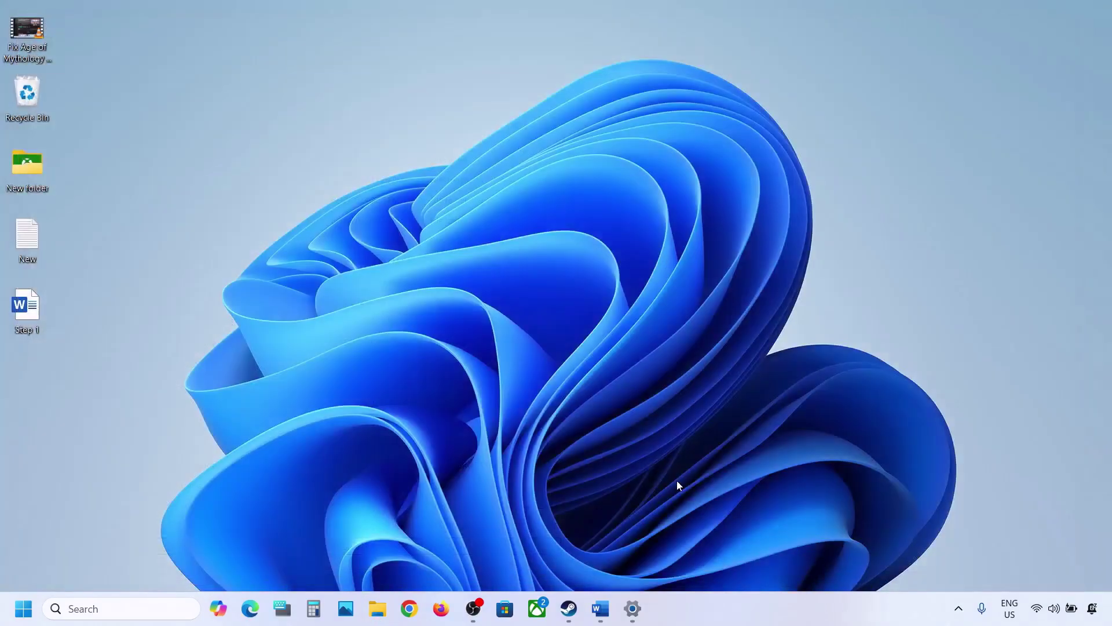
Step: Highlight the Step 3 heading in the Word notes document
click(615, 607)
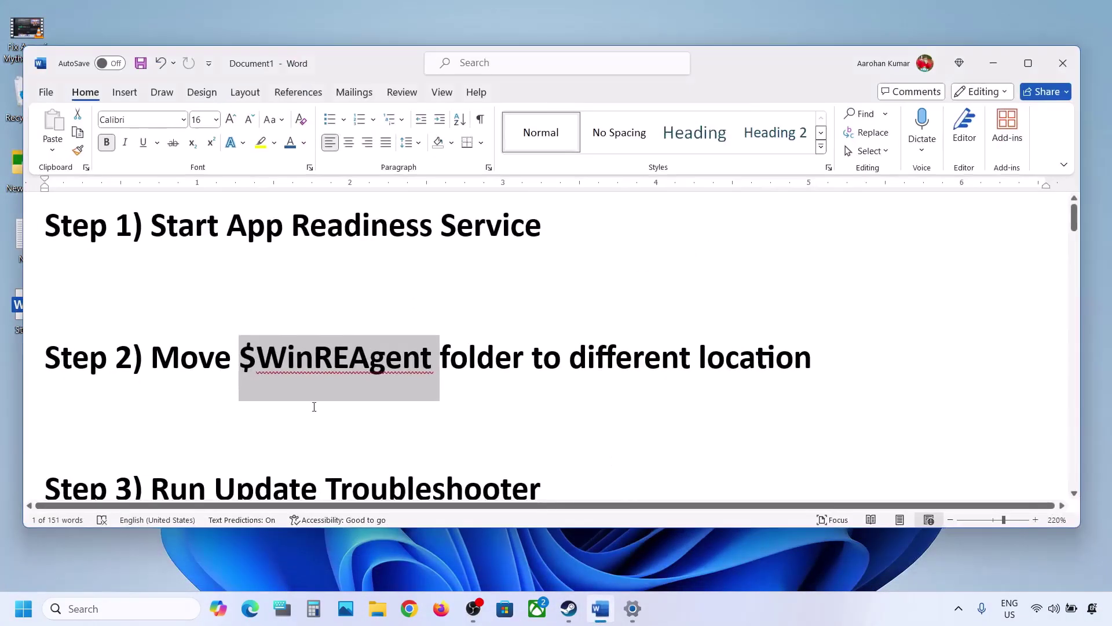
scroll(313, 405, down, 2)
drag(160, 348, 338, 307)
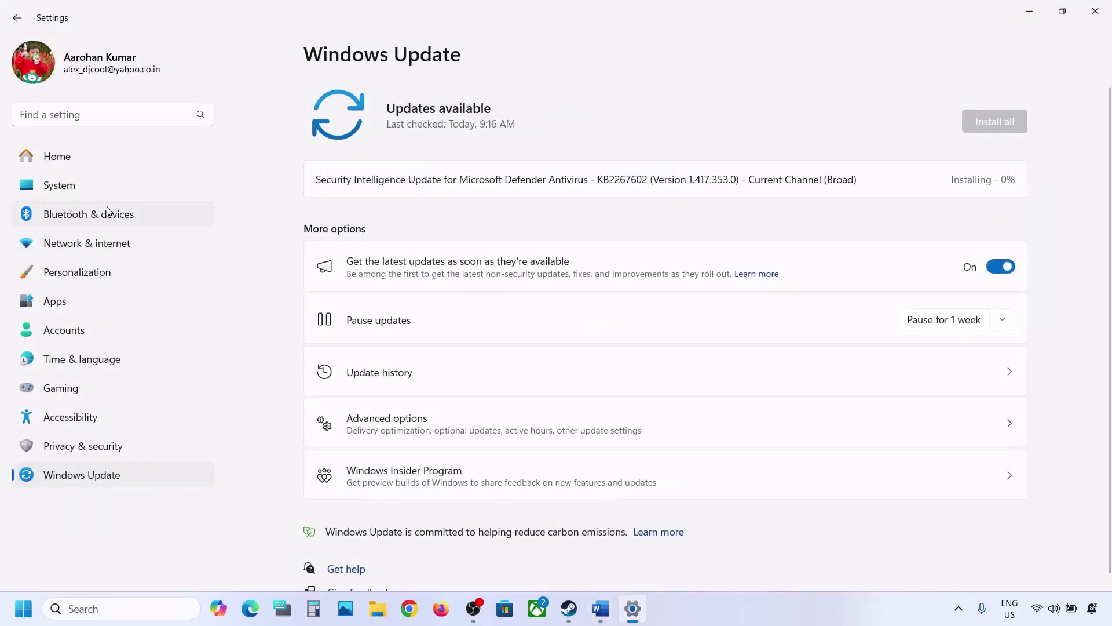
Step: Run the Windows Update troubleshooter from System > Troubleshoot > Other troubleshooters
click(81, 196)
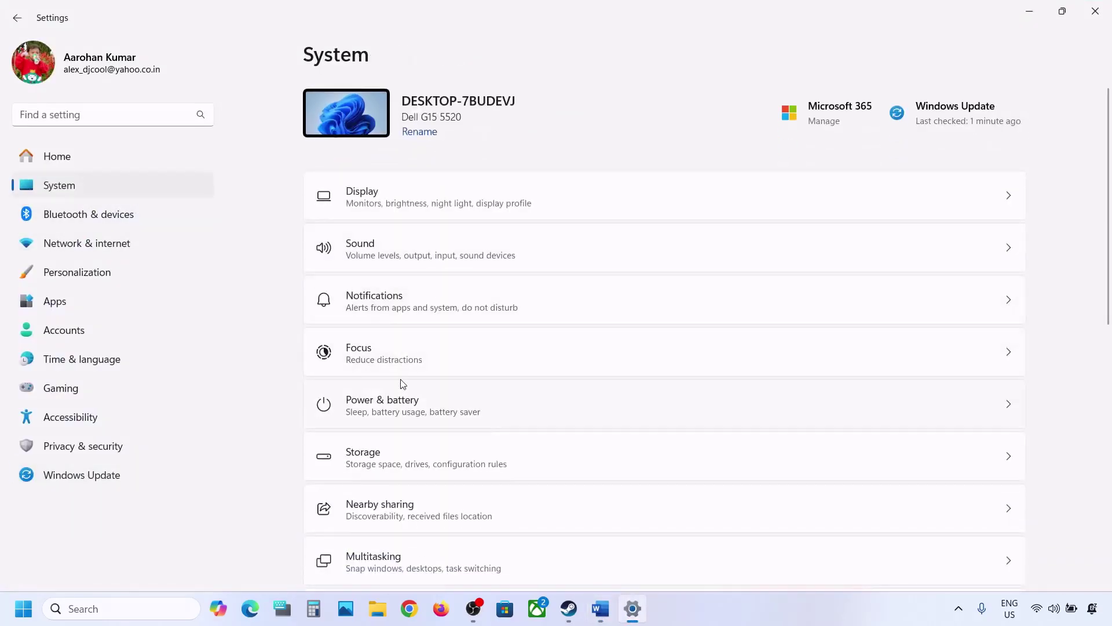
scroll(405, 391, down, 2)
scroll(408, 393, down, 3)
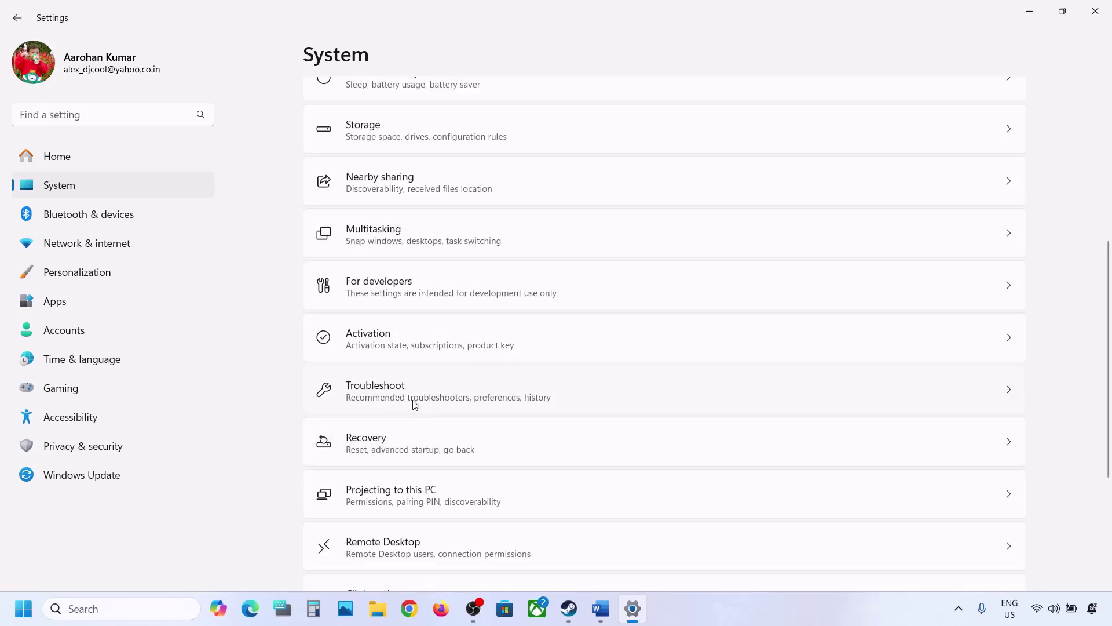
click(415, 403)
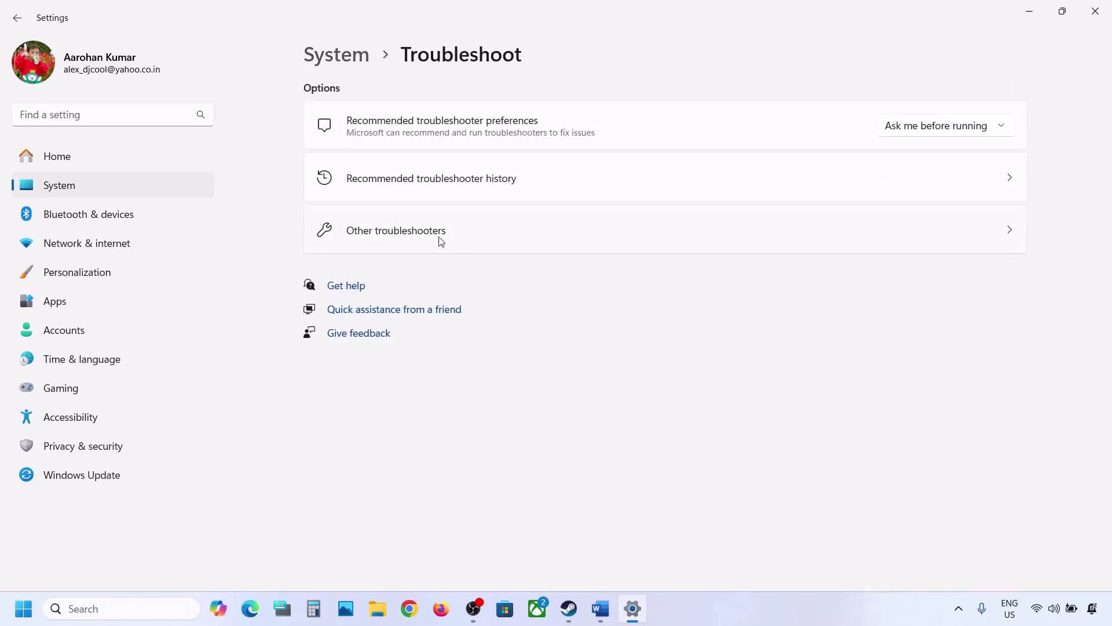
click(441, 241)
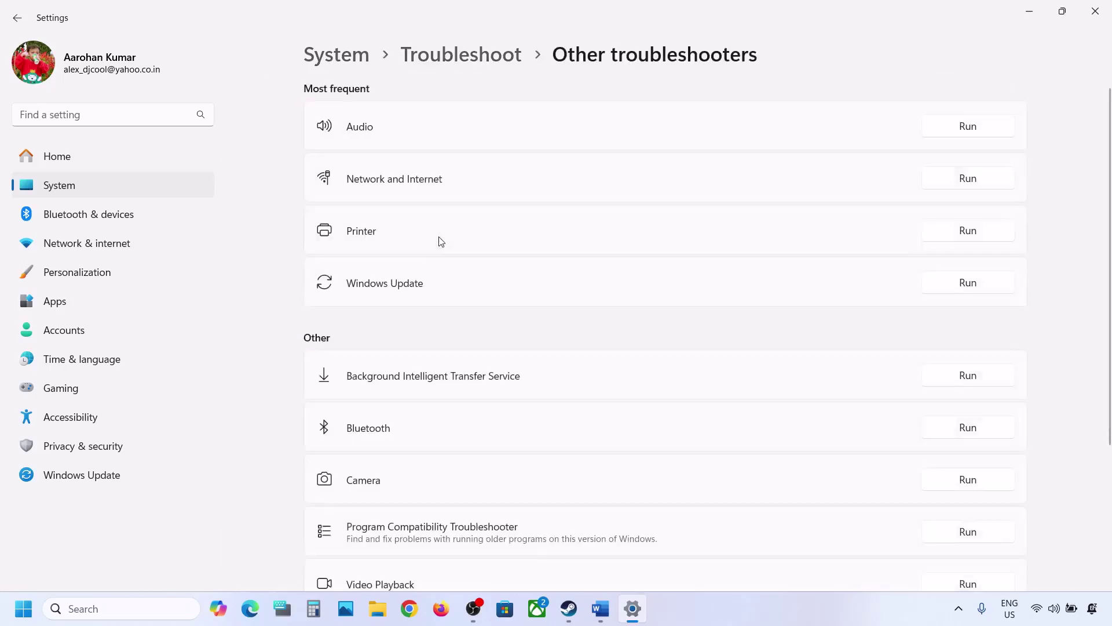
click(983, 289)
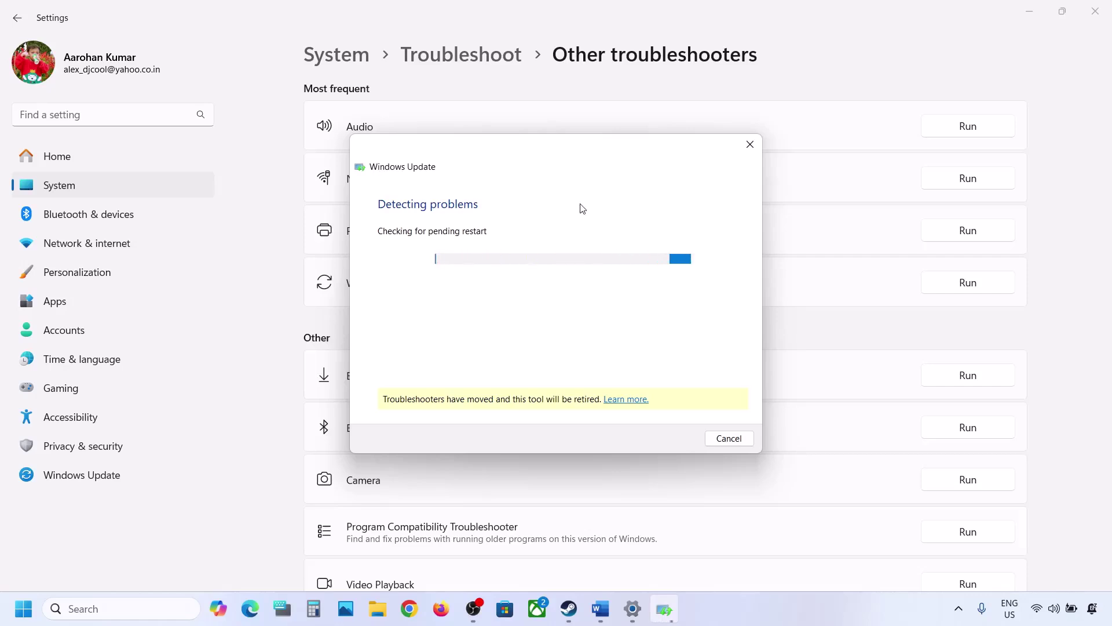
click(601, 608)
Step: Select the Step 4 text in the Word notes and launch Services via search
scroll(380, 382, down, 2)
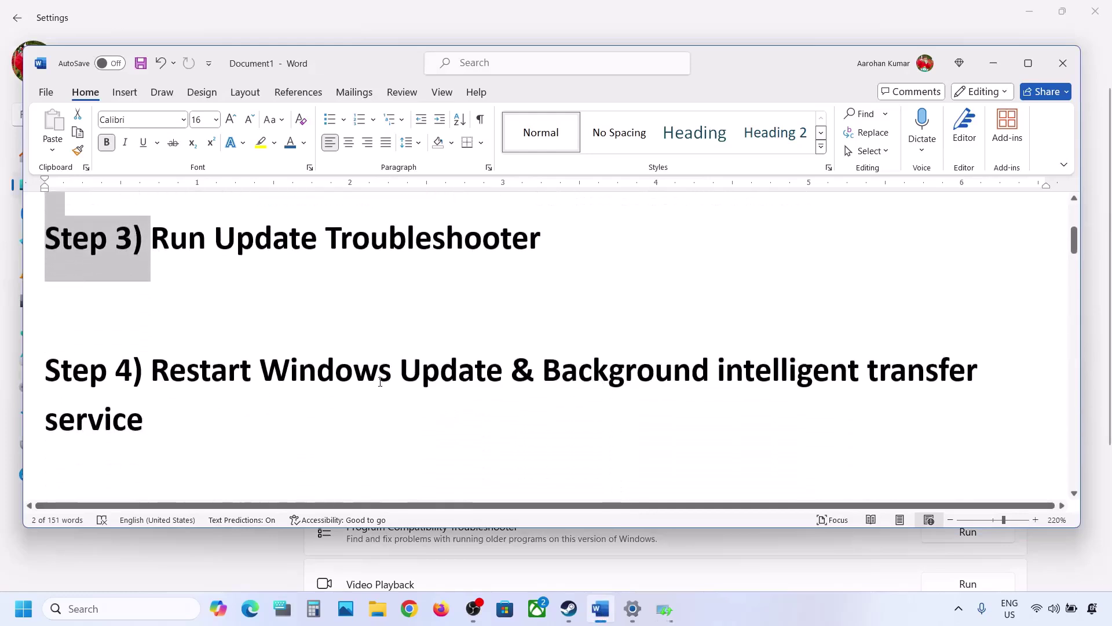
drag(152, 368, 741, 387)
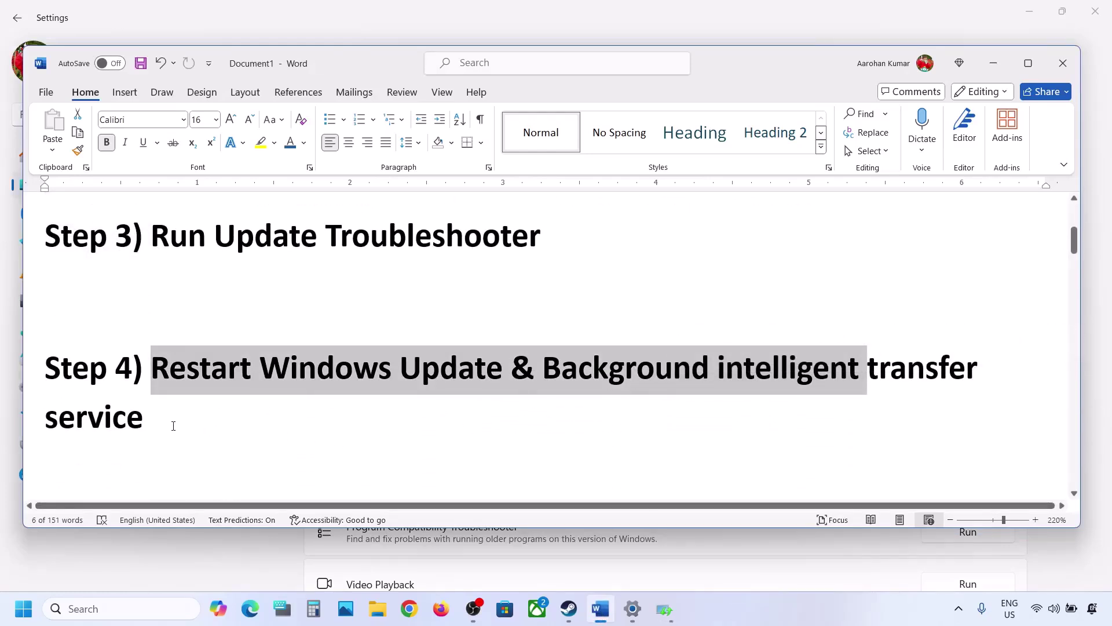
click(130, 609)
text(servi)
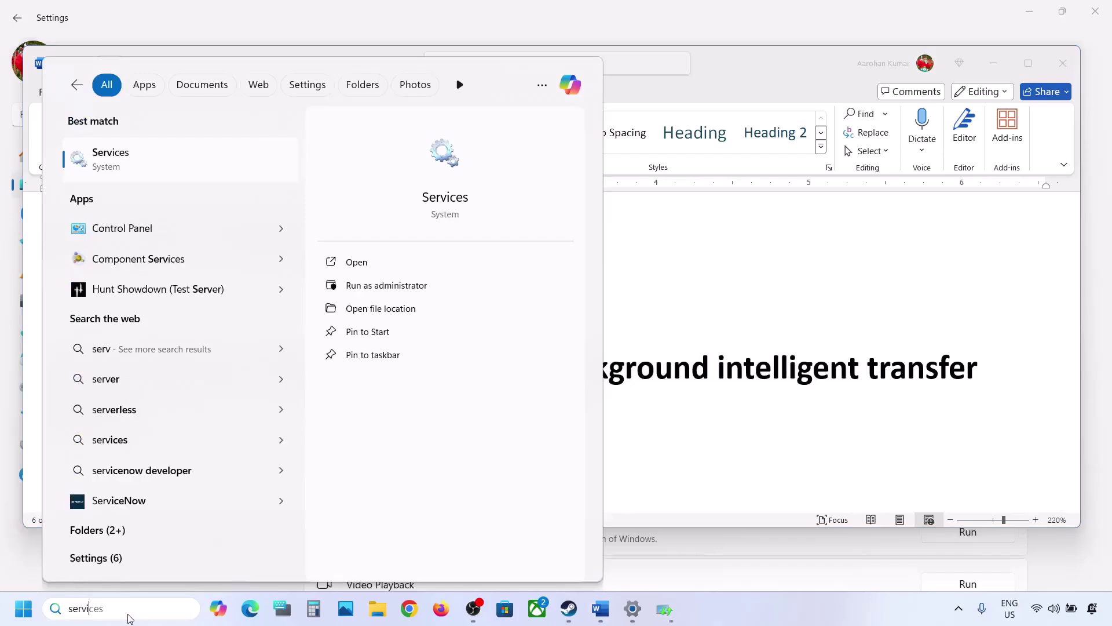
text(ces)
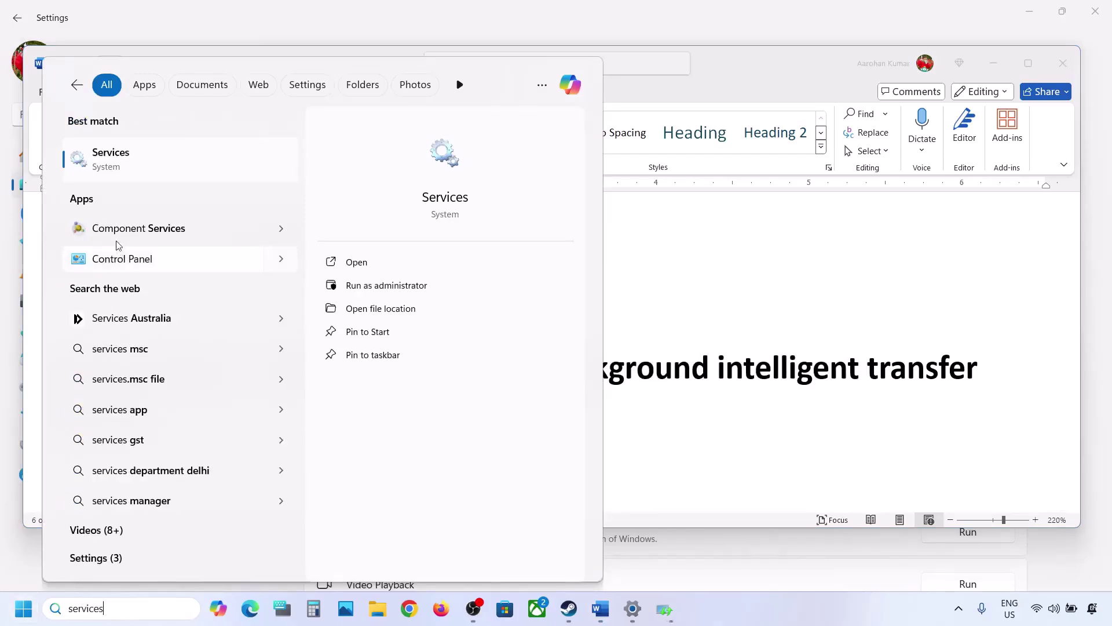
click(122, 155)
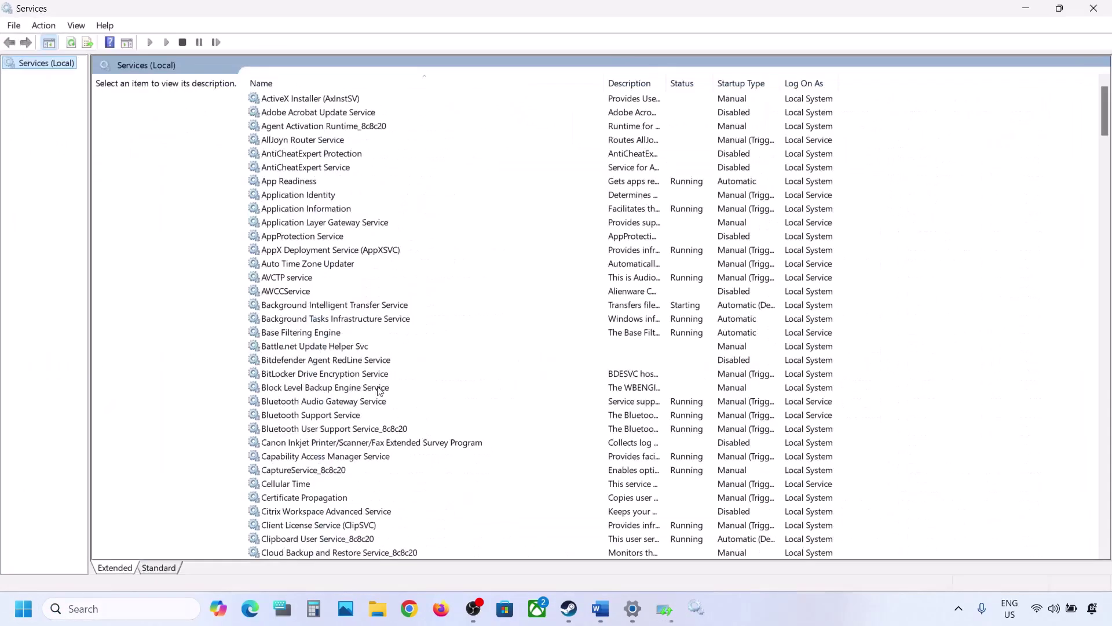
Step: Keep the Windows Update service's startup type at Automatic and apply it
click(379, 387)
key(w)
scroll(379, 390, down, 8)
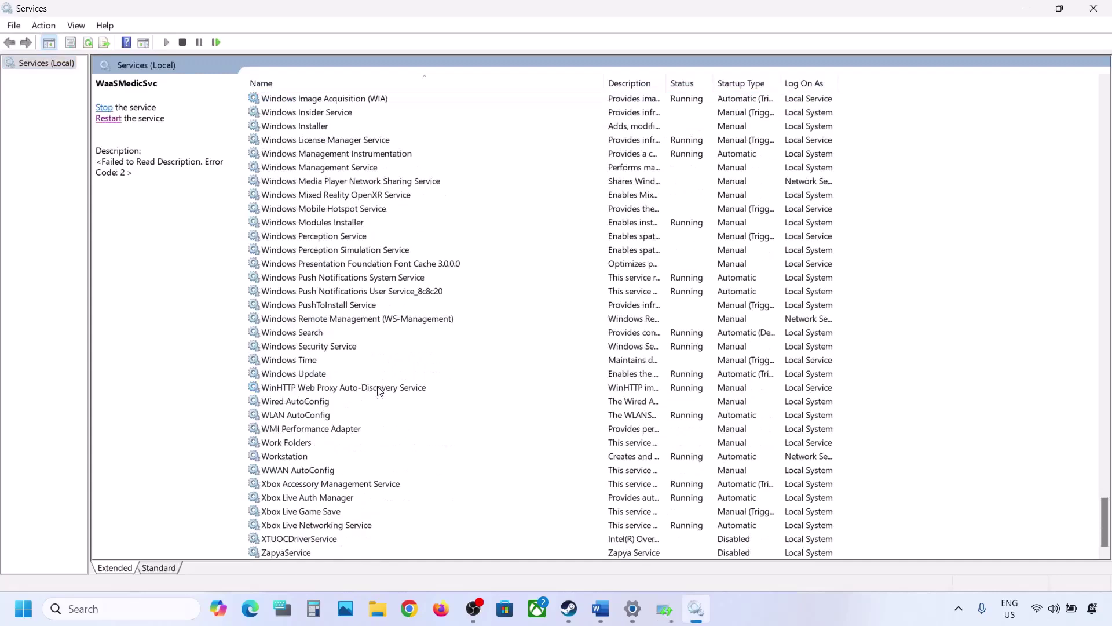
click(305, 376)
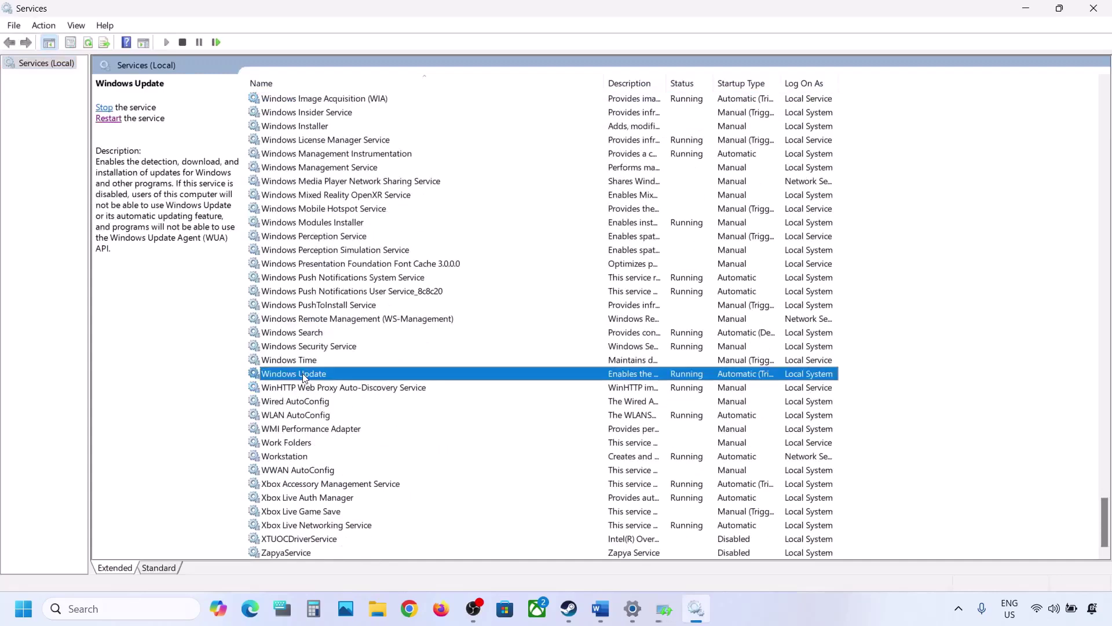
double_click(393, 379)
click(524, 291)
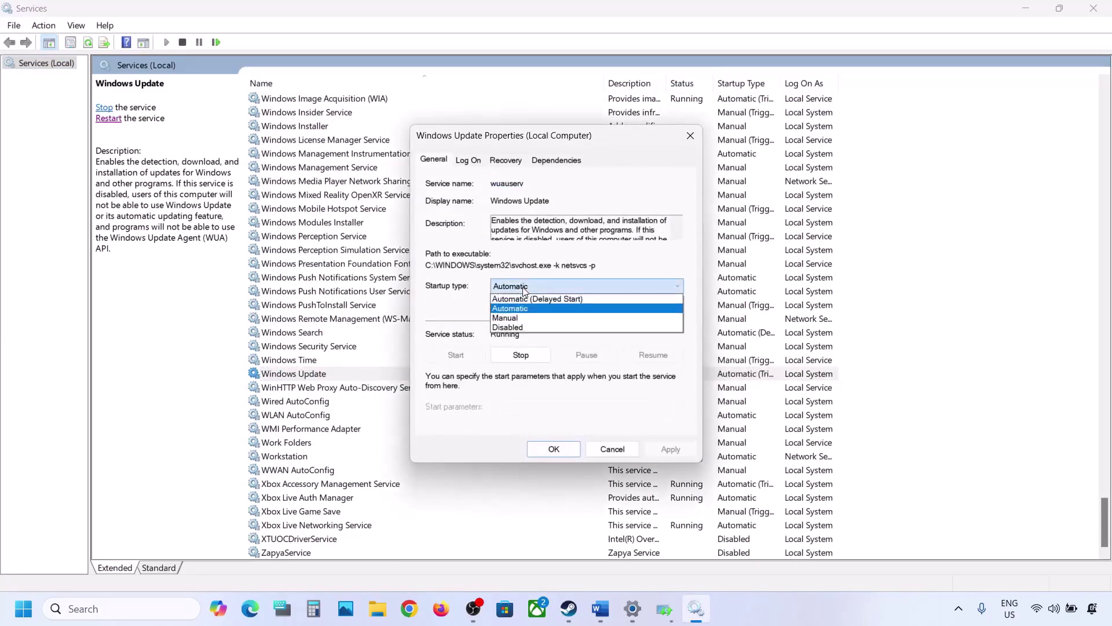
click(524, 309)
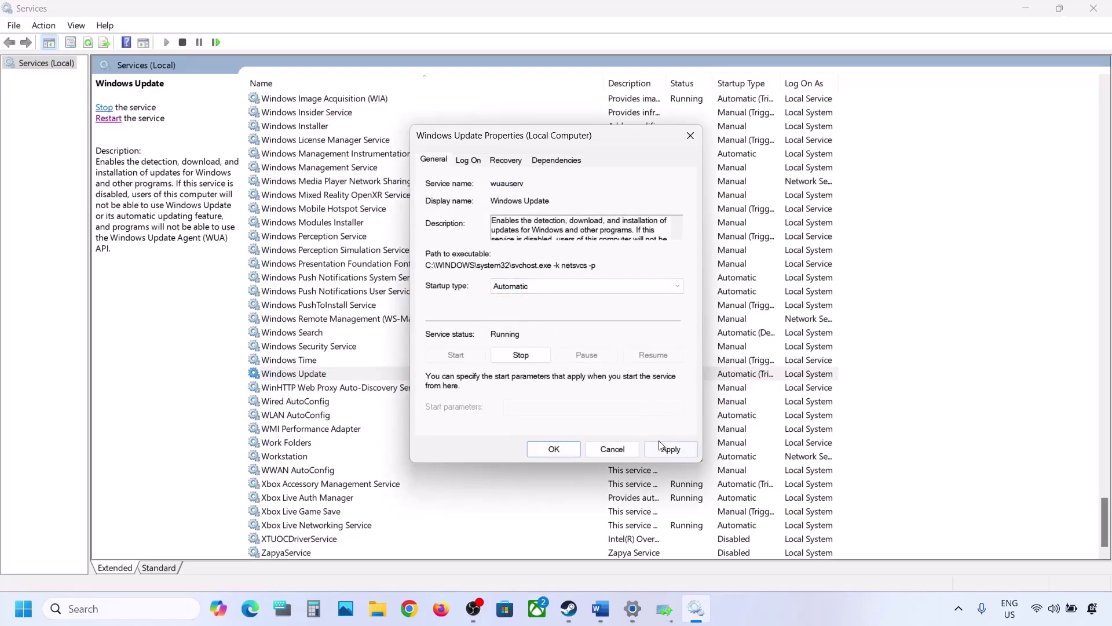
click(660, 444)
click(553, 450)
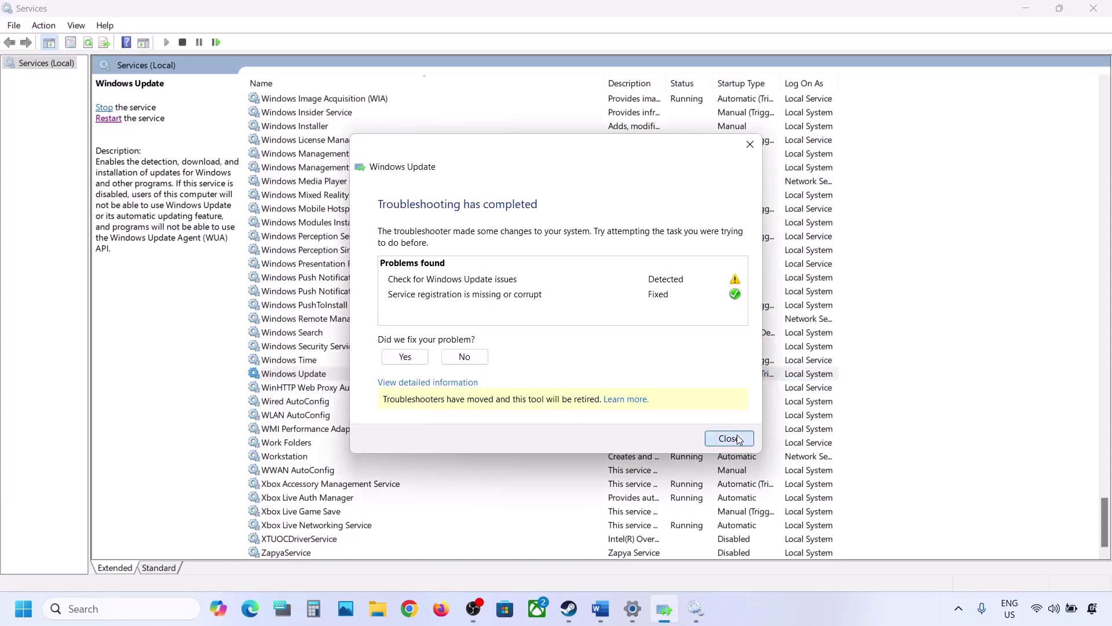
Step: Dismiss the finished troubleshooter report and restart the Windows Update service
click(730, 438)
right_click(307, 375)
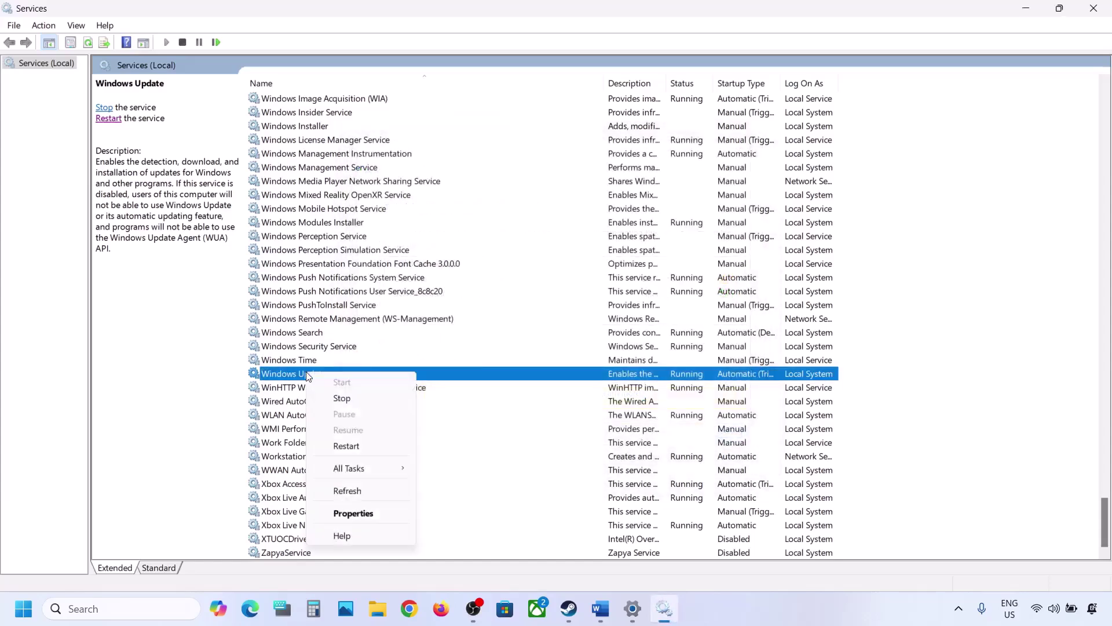
click(357, 447)
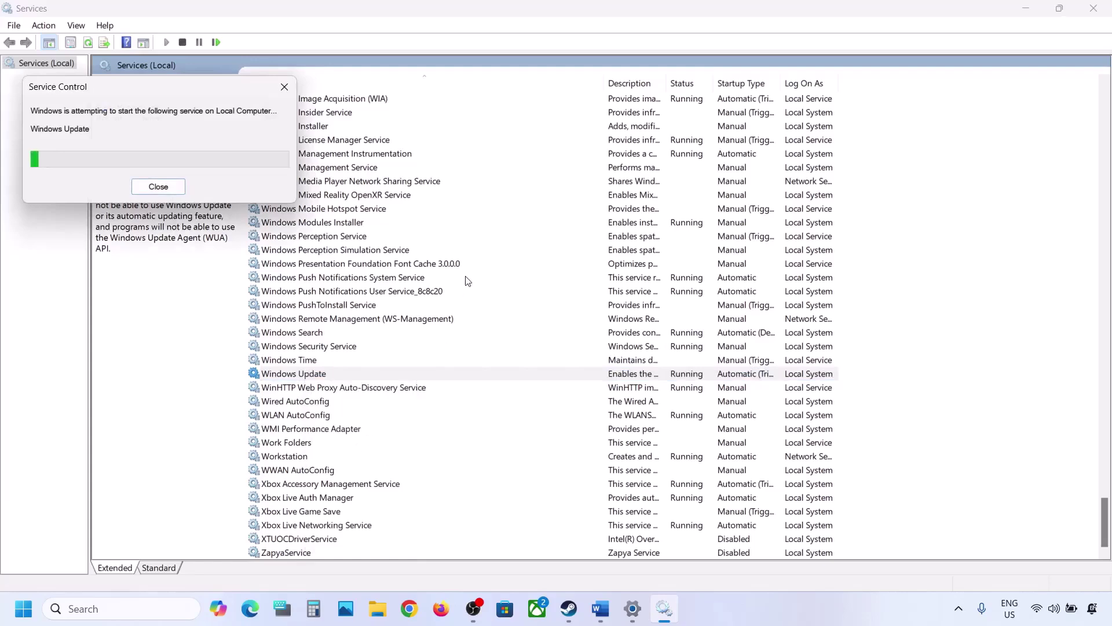
click(350, 305)
Step: Set Background Intelligent Transfer Service's startup type to Automatic and apply it
key(b)
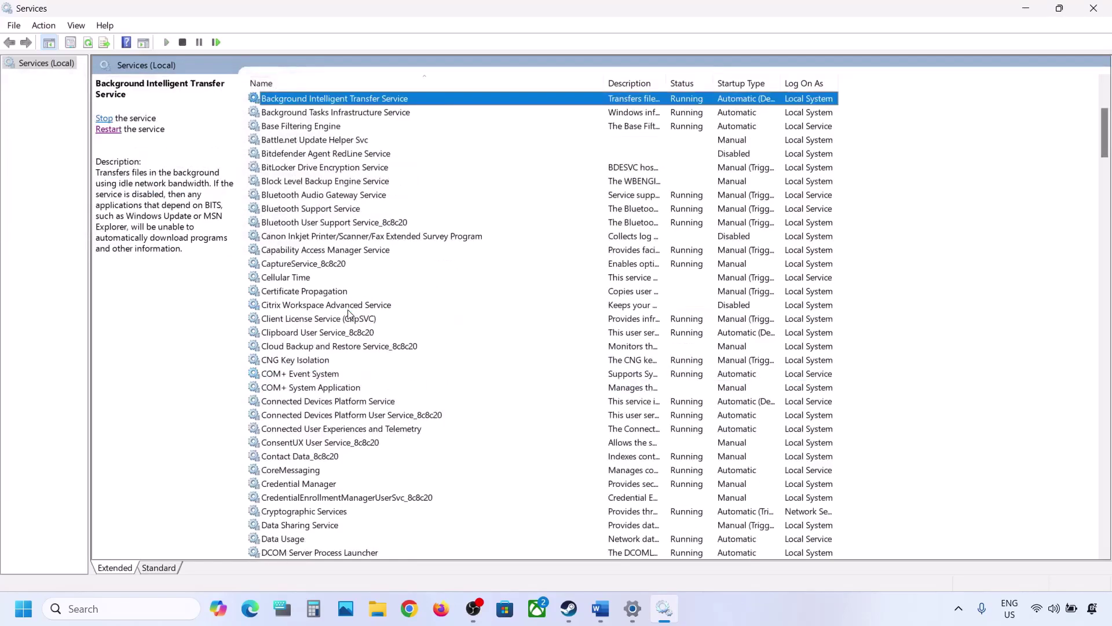
scroll(354, 302, up, 5)
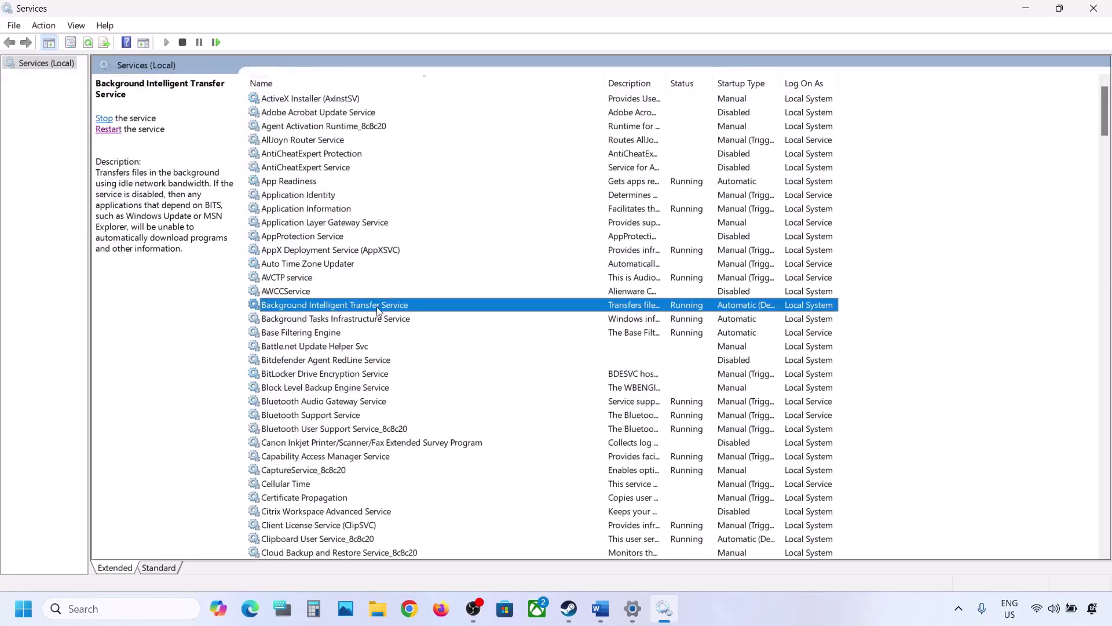
double_click(378, 311)
click(545, 287)
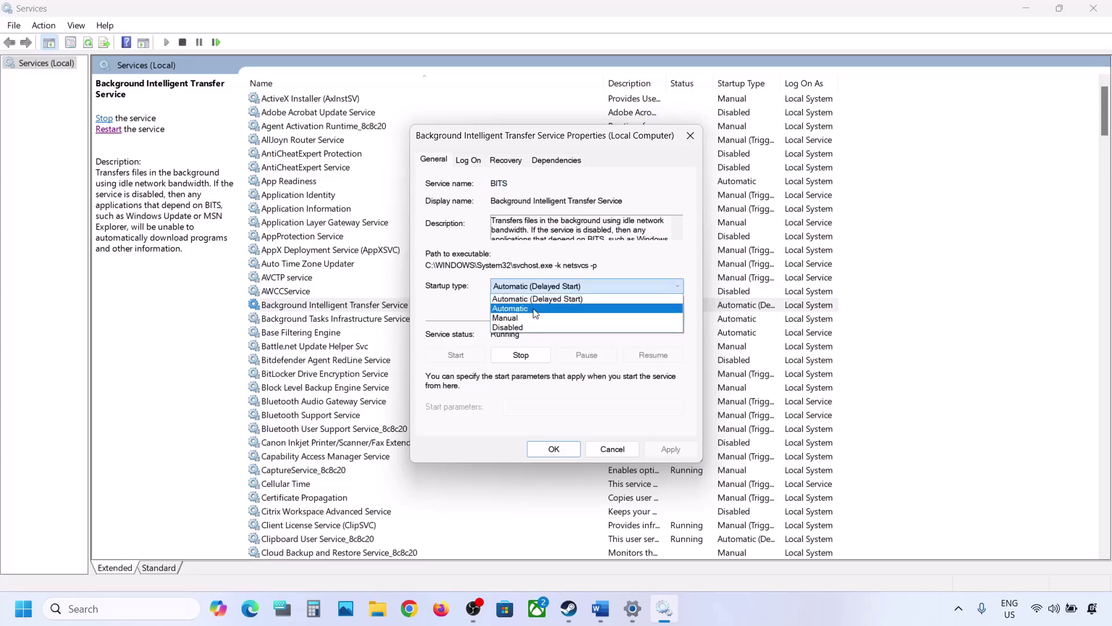
click(534, 309)
click(658, 450)
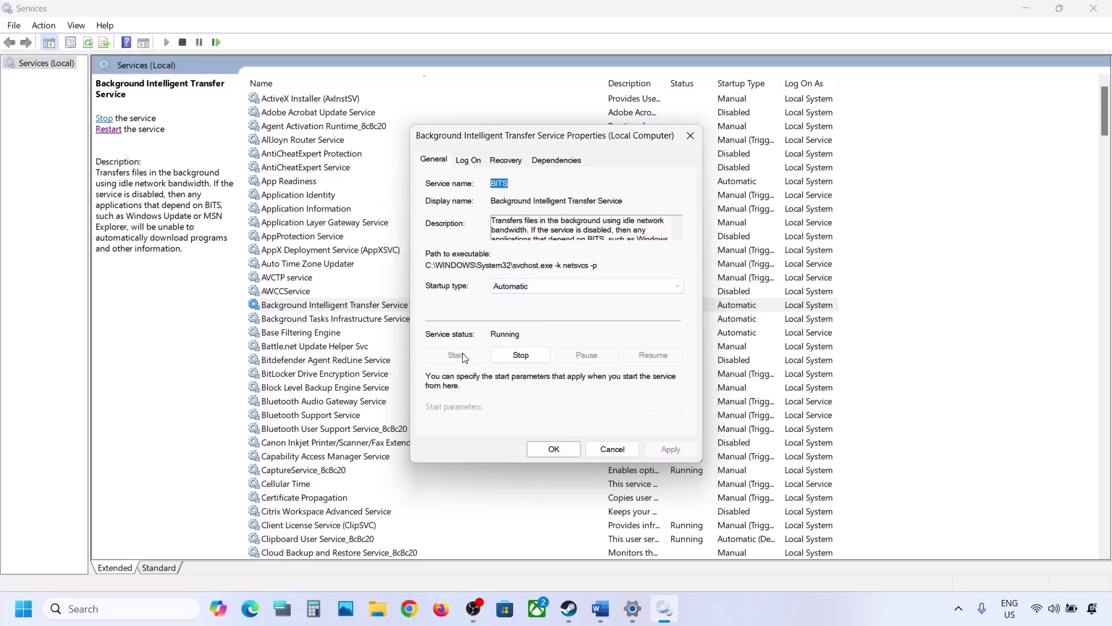
click(544, 452)
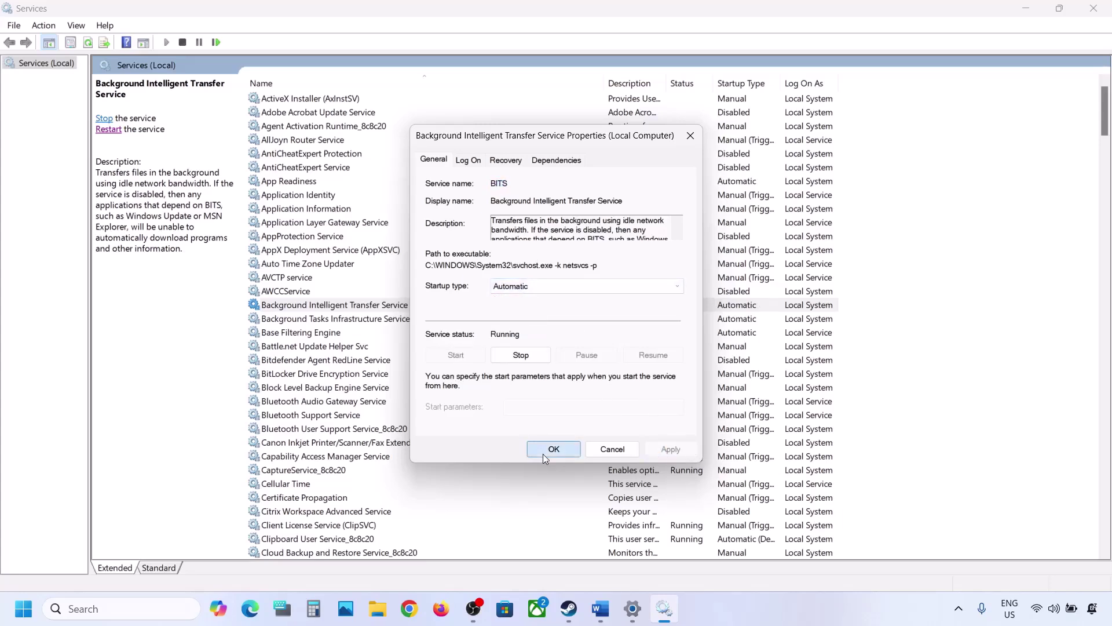
Step: Restart the Background Intelligent Transfer Service
right_click(355, 310)
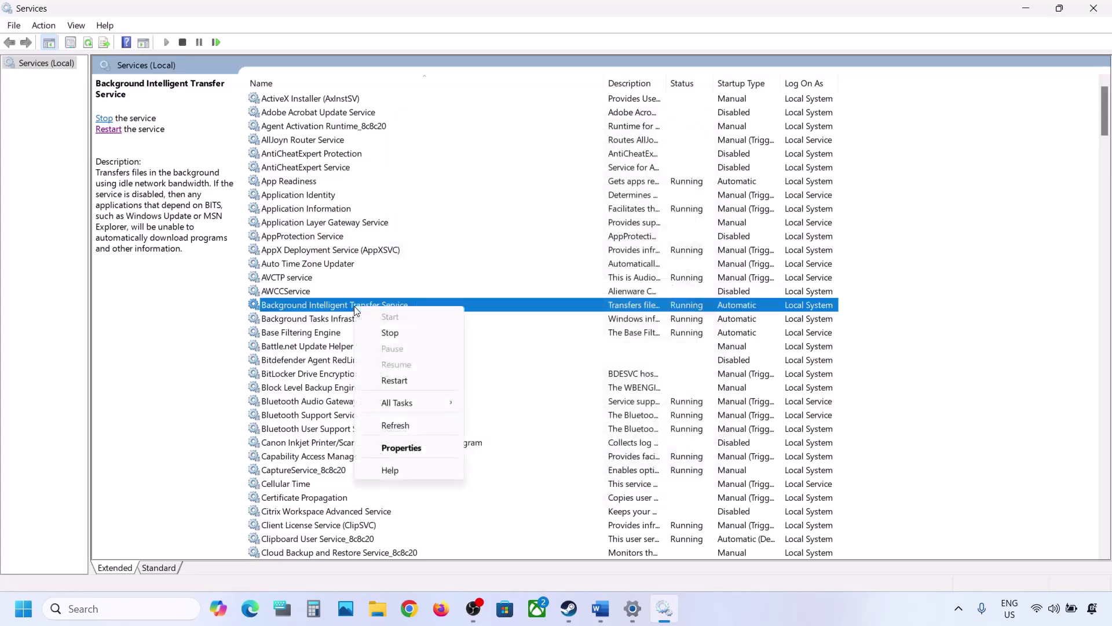
click(408, 381)
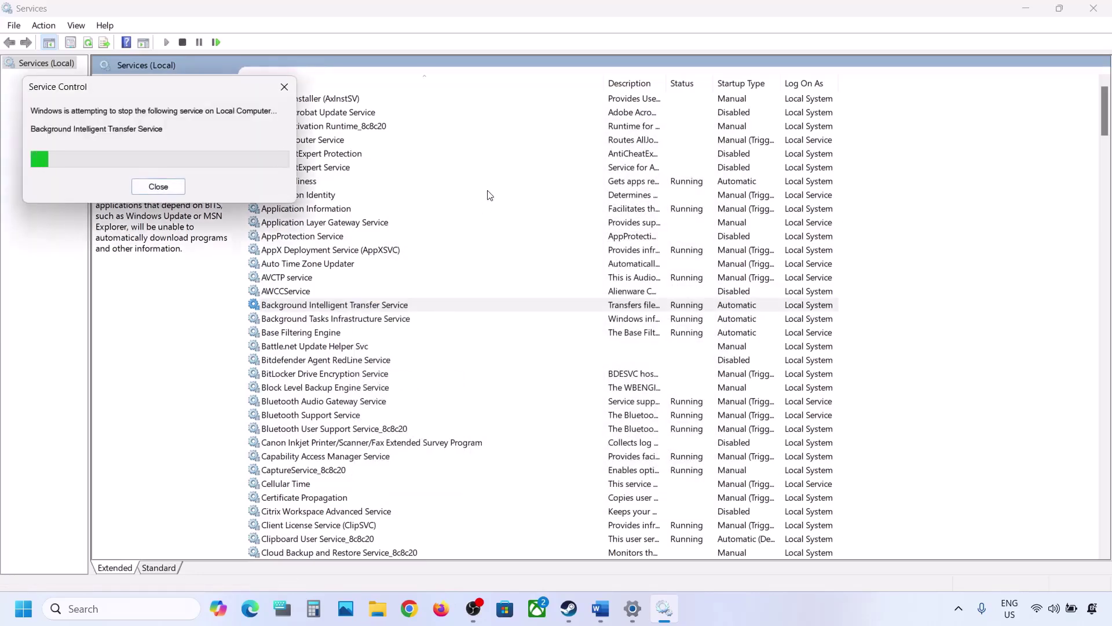
mouse_move(601, 612)
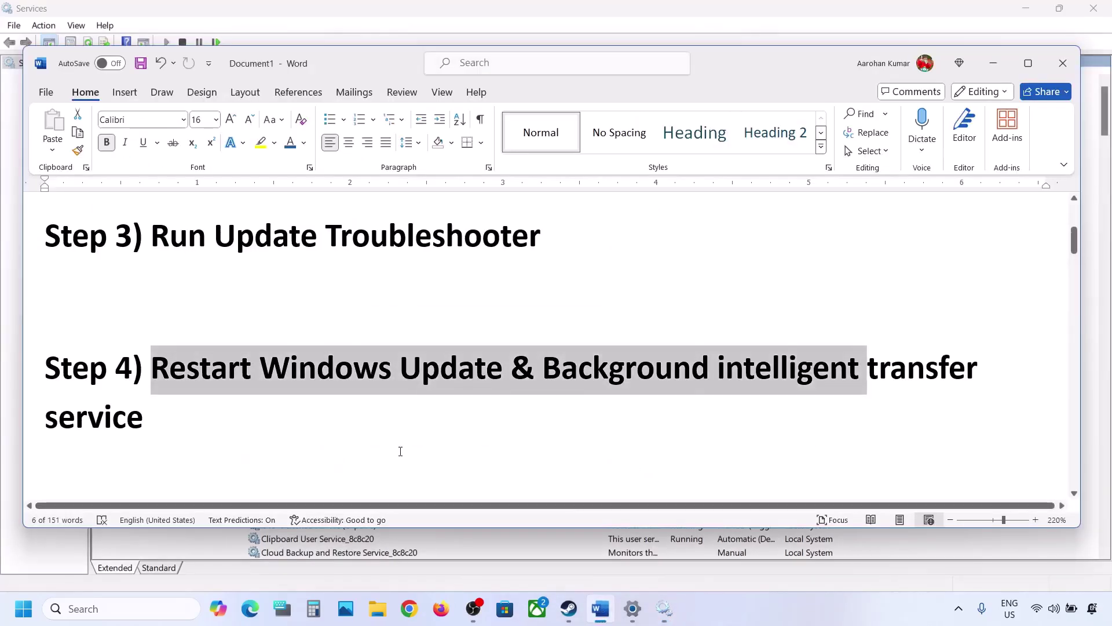
Step: Copy the Step 5 Windows 11 download link from Word and load it in Chrome
scroll(399, 450, down, 3)
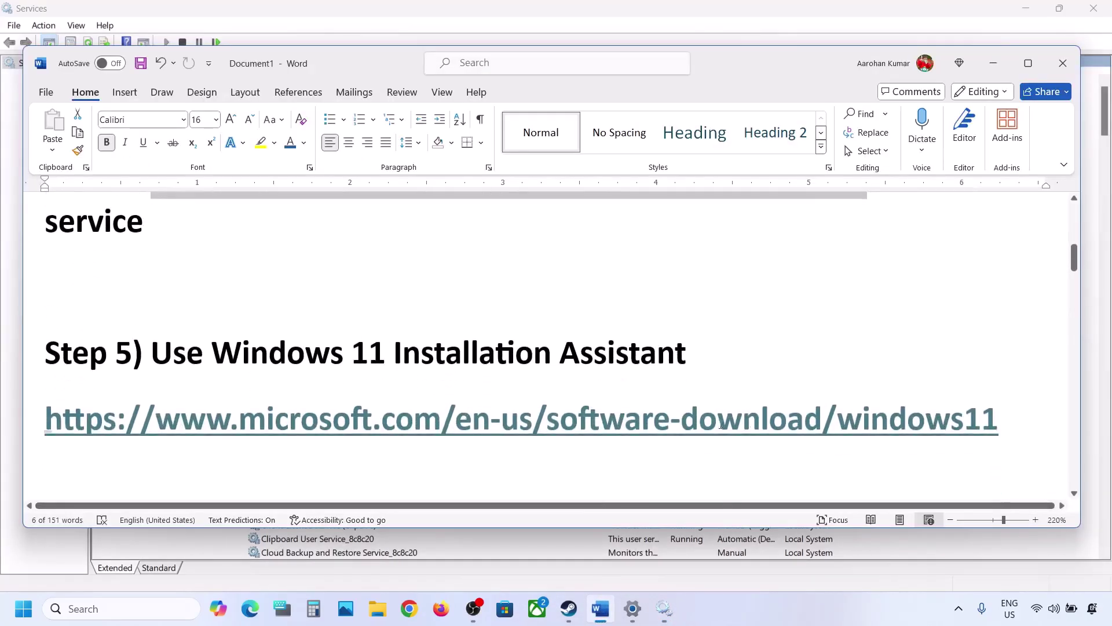
drag(1019, 427, 58, 434)
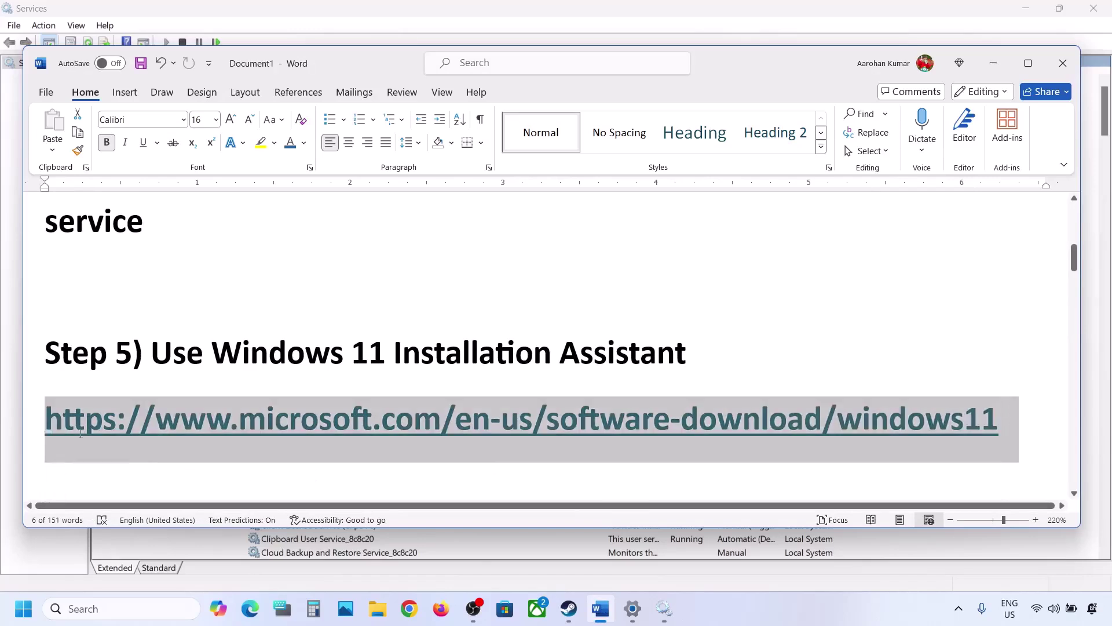
right_click(228, 409)
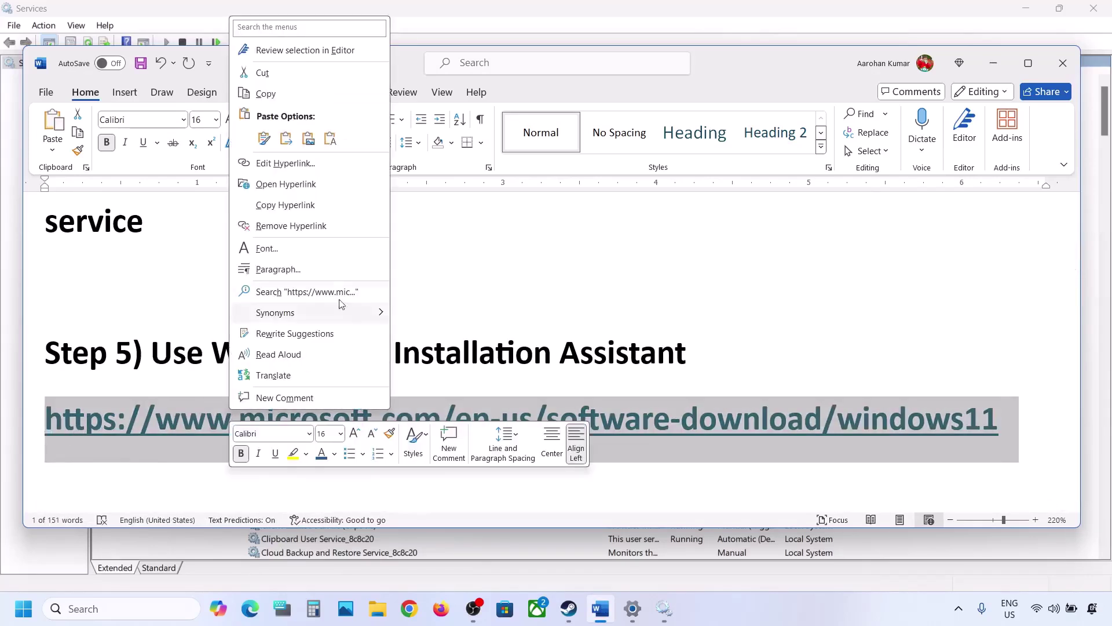
click(267, 96)
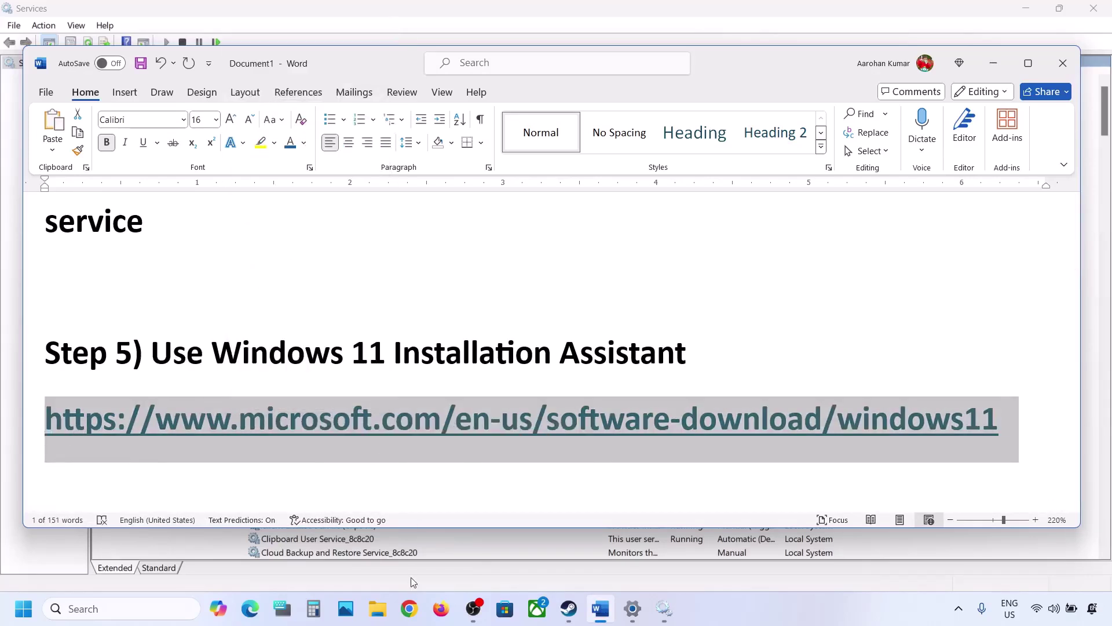
click(409, 607)
key(ctrl+v)
key(Return)
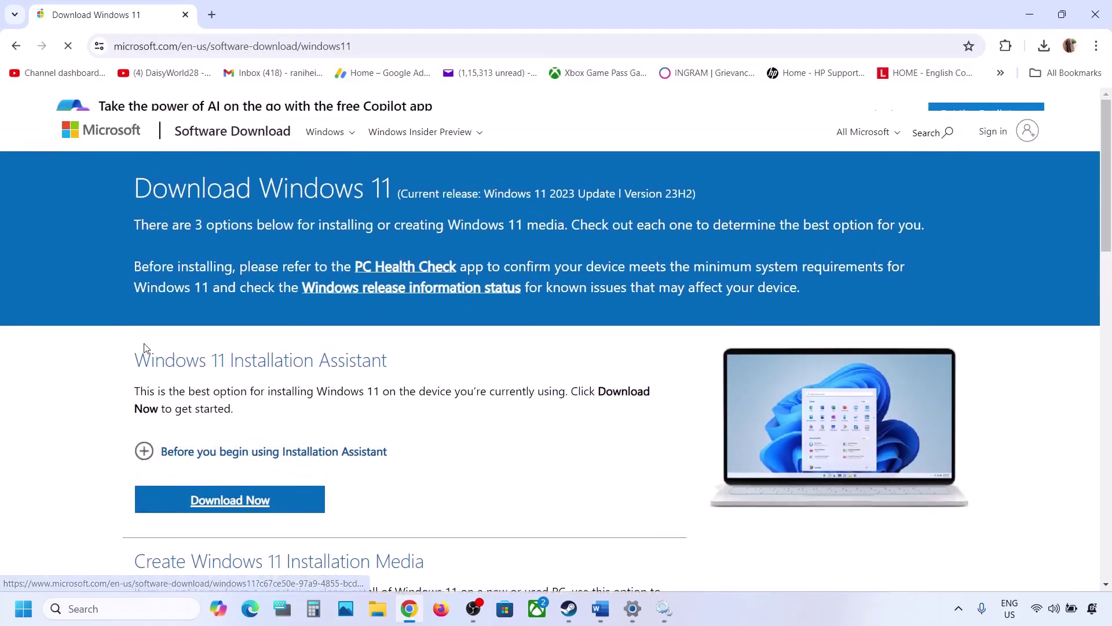
Step: Download the Windows 11 Installation Assistant and run the downloaded installer
drag(138, 397, 427, 392)
scroll(427, 392, down, 3)
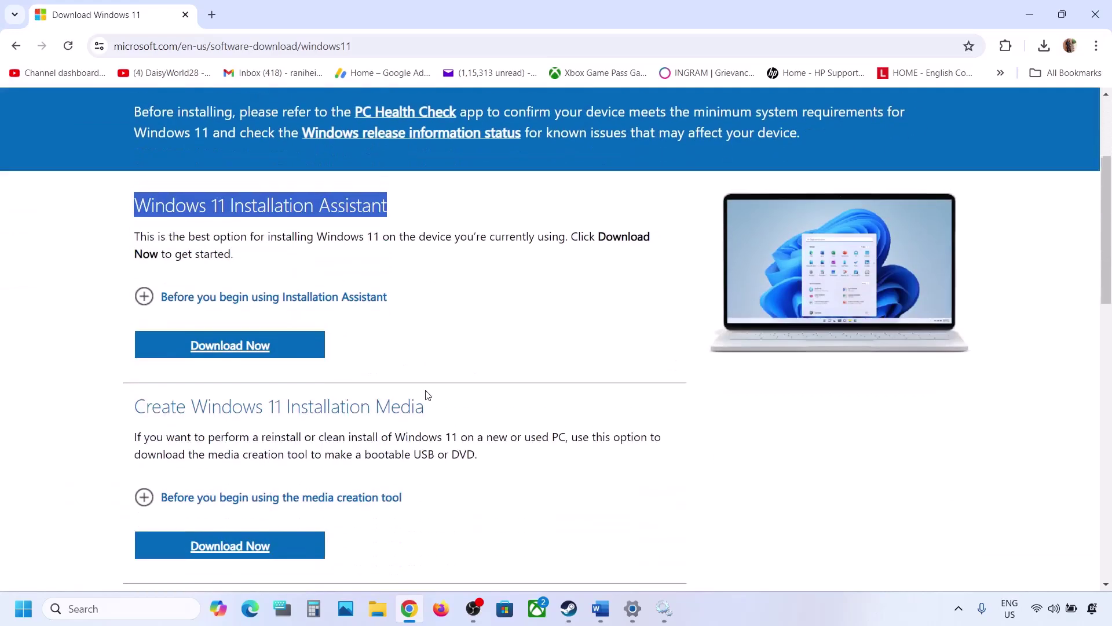
click(250, 344)
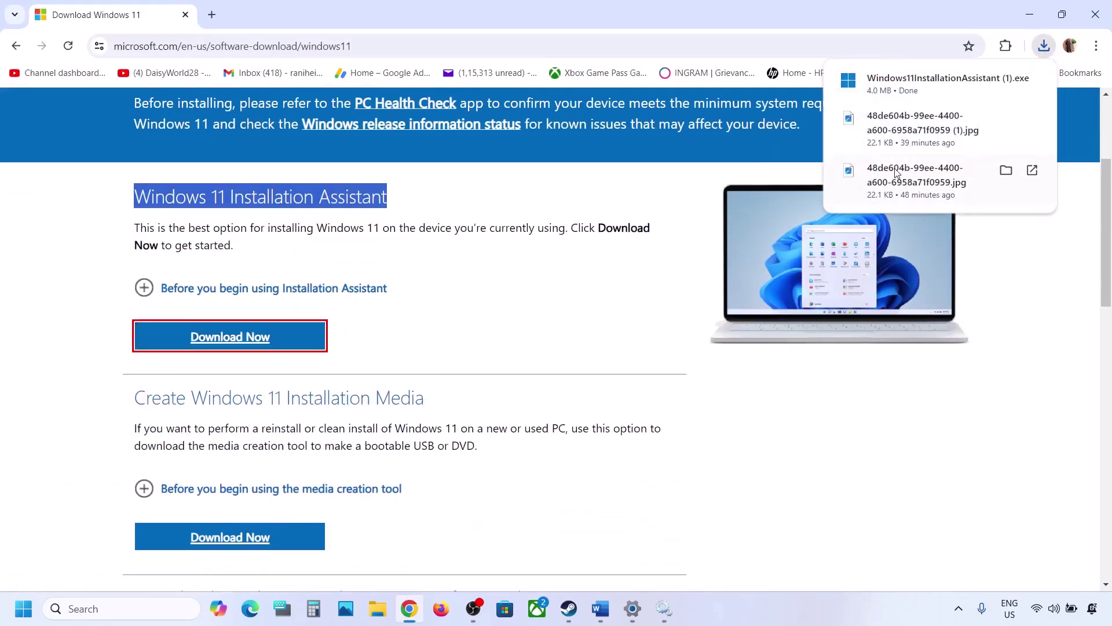
click(904, 80)
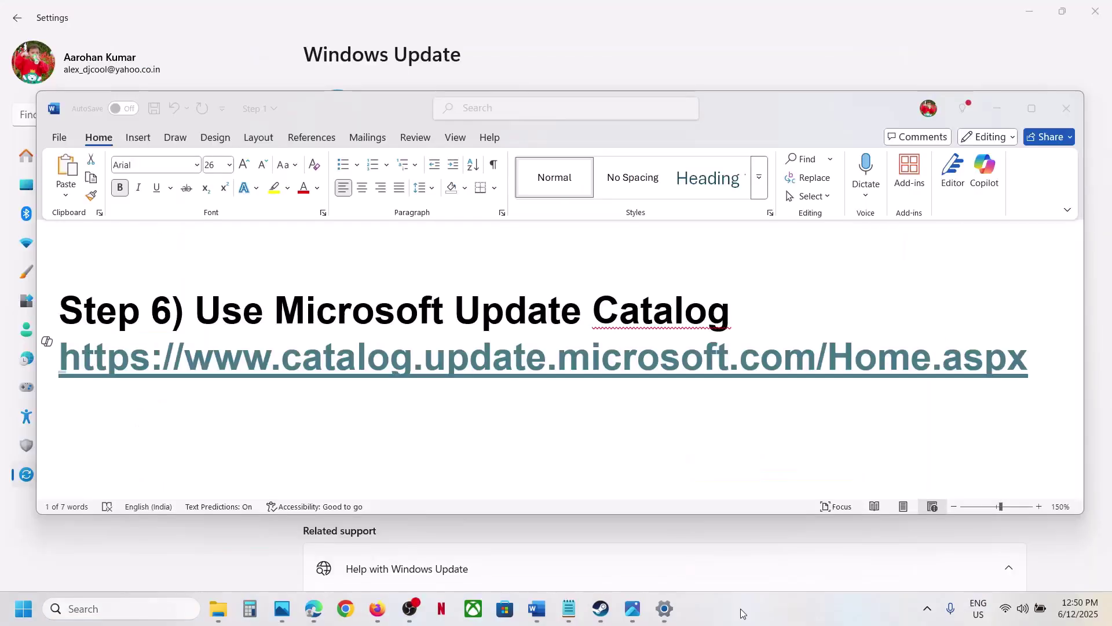
Step: Load the Word guide's Microsoft Update Catalog address in Chrome, then bring Windows Update settings back
triple_click(1035, 364)
drag(245, 312, 67, 243)
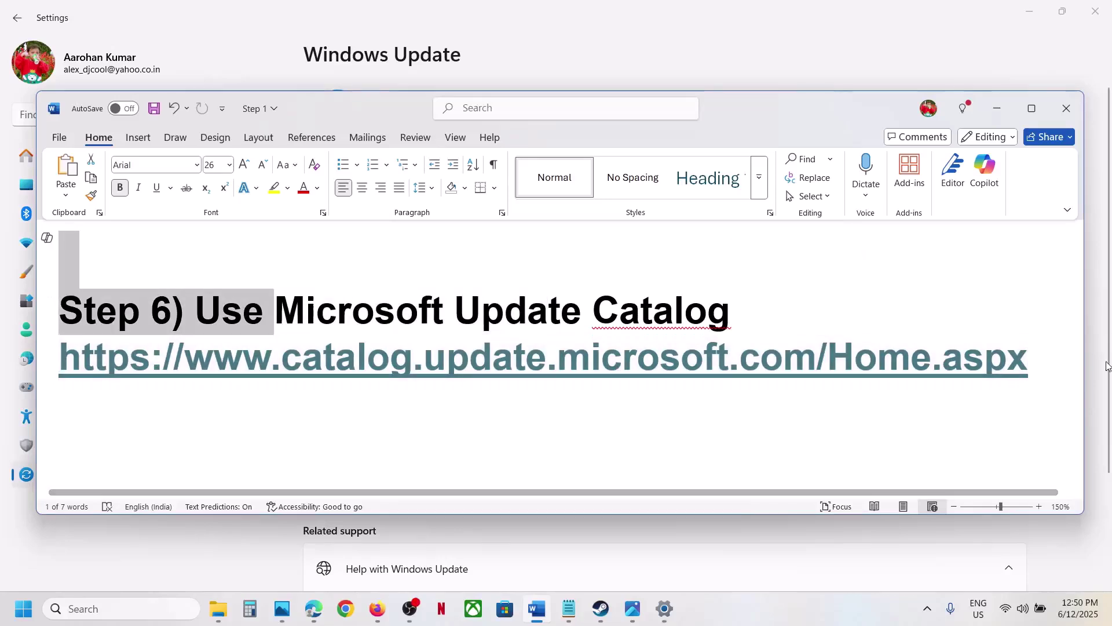
drag(1029, 356, 236, 356)
click(346, 608)
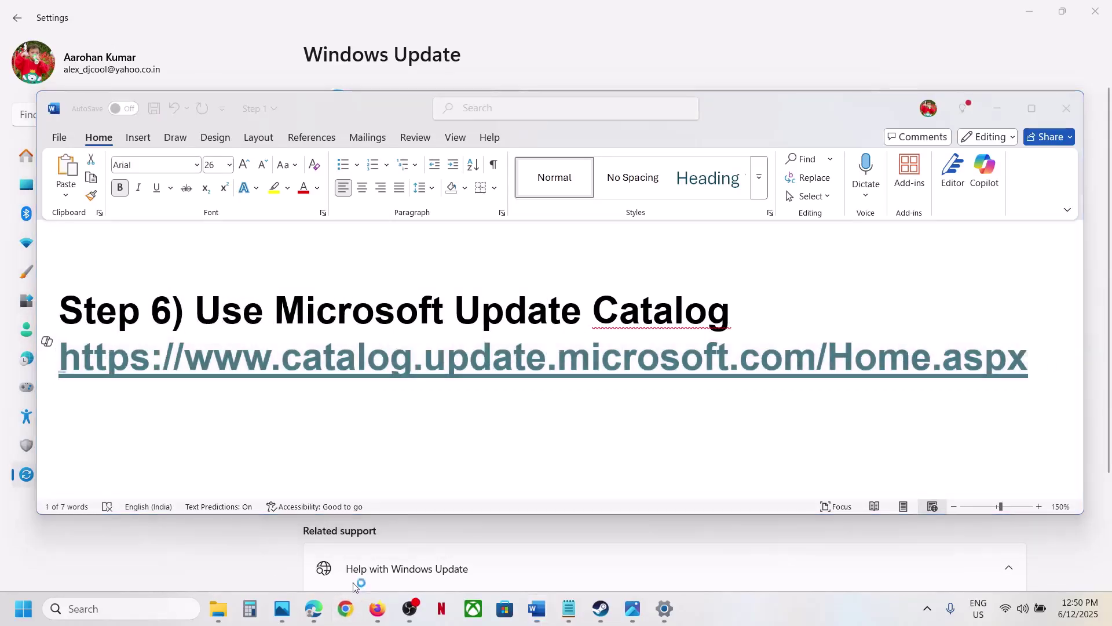
key(ctrl+v)
key(Return)
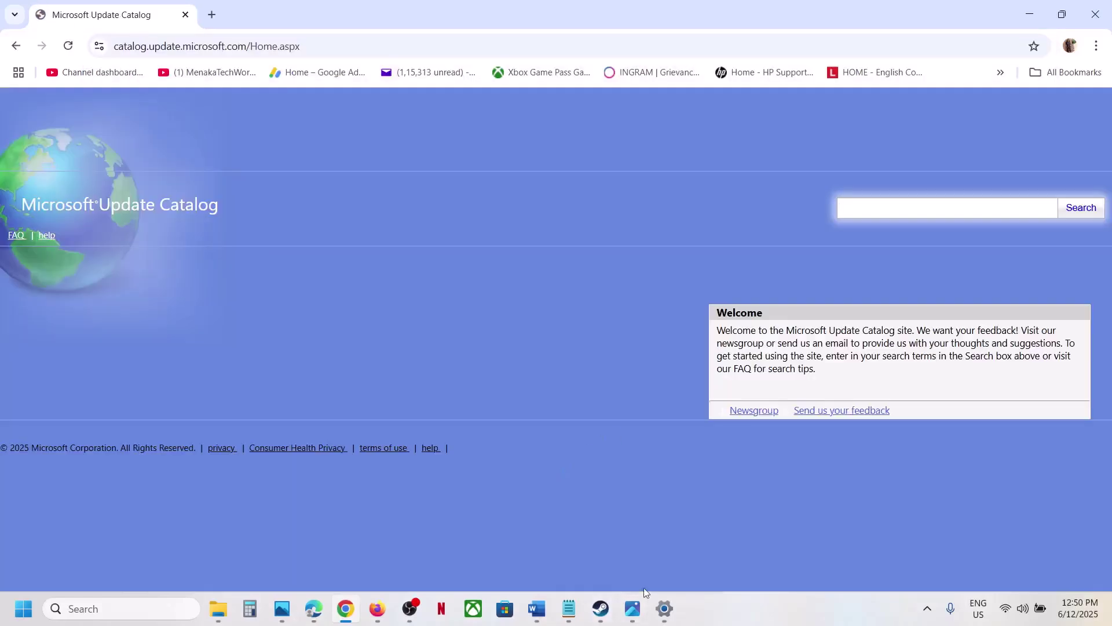
click(658, 623)
Step: Search the Microsoft Update Catalog for KB5063060, copied from the Windows Update page
double_click(718, 177)
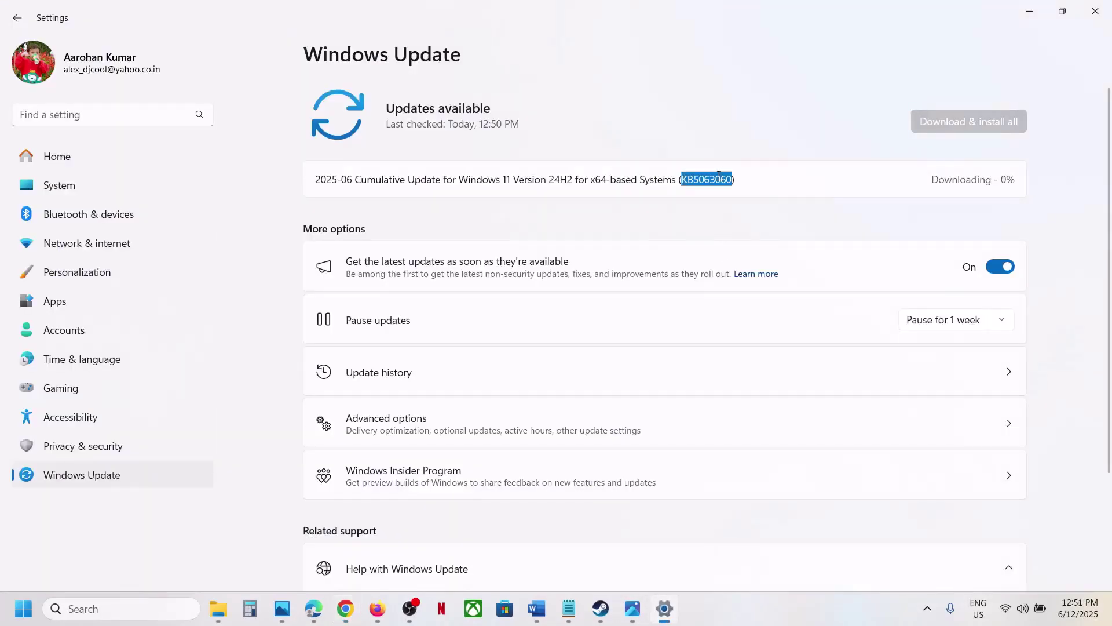
click(718, 177)
double_click(719, 178)
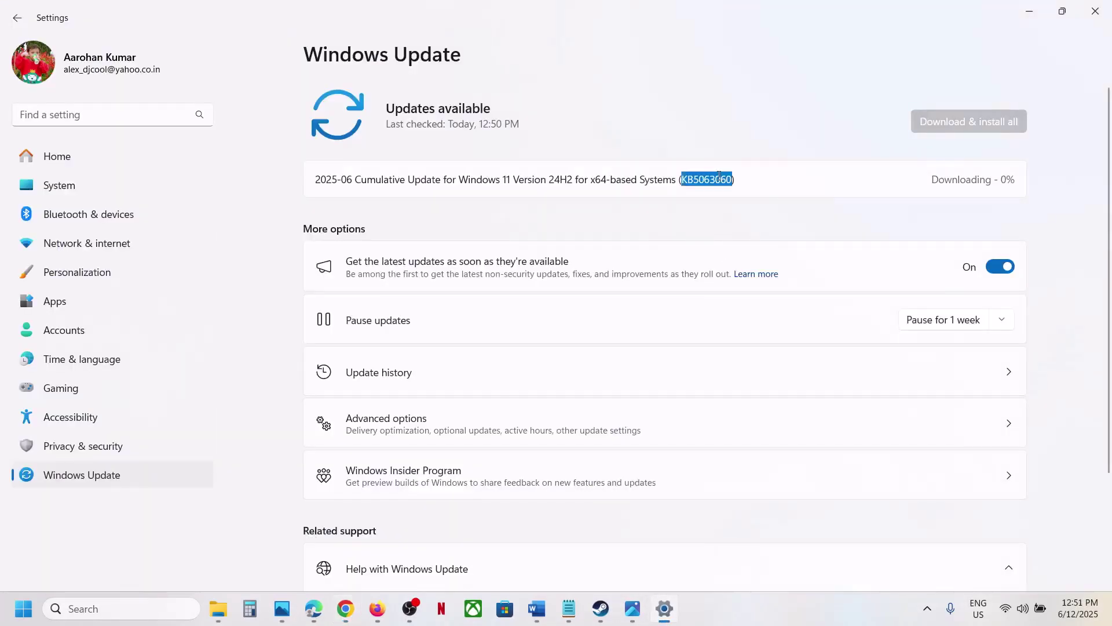
click(1028, 15)
click(922, 209)
key(ctrl+v)
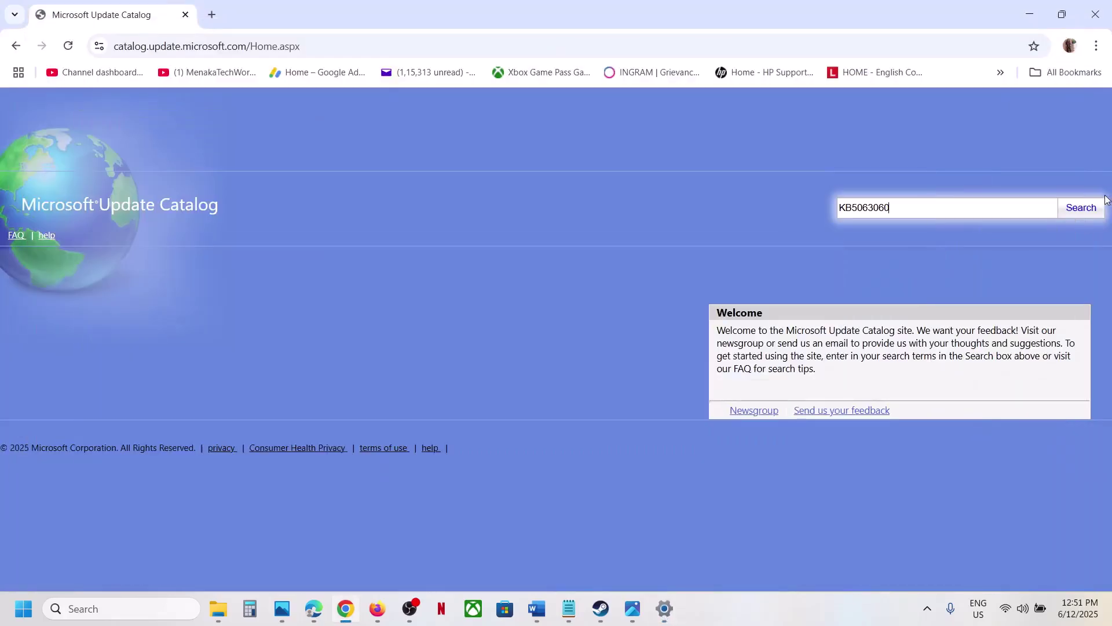
click(1081, 210)
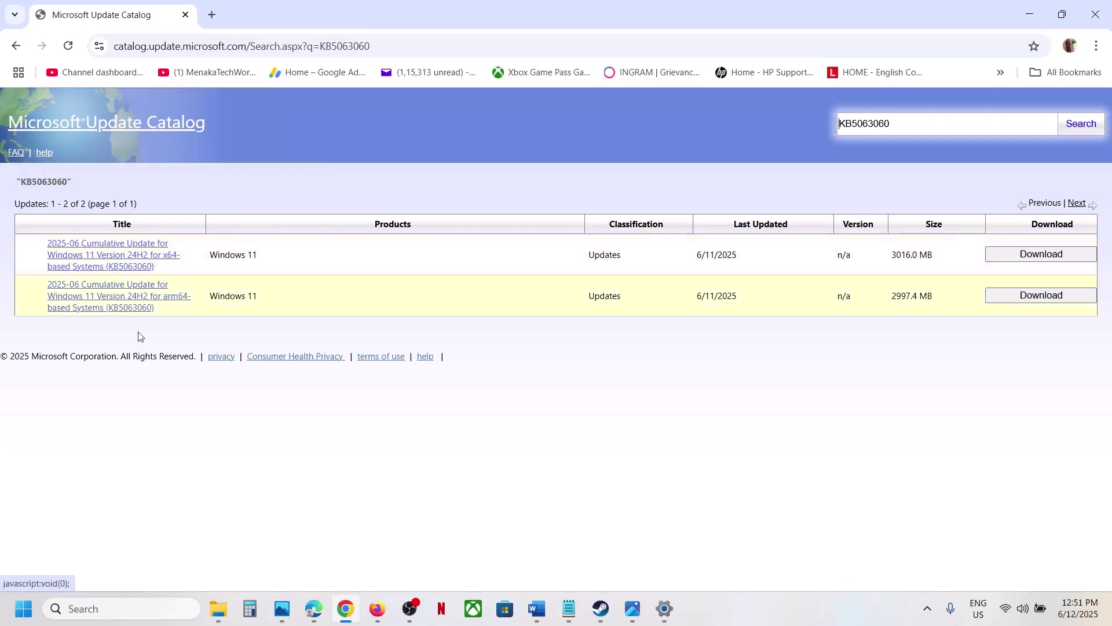
click(23, 608)
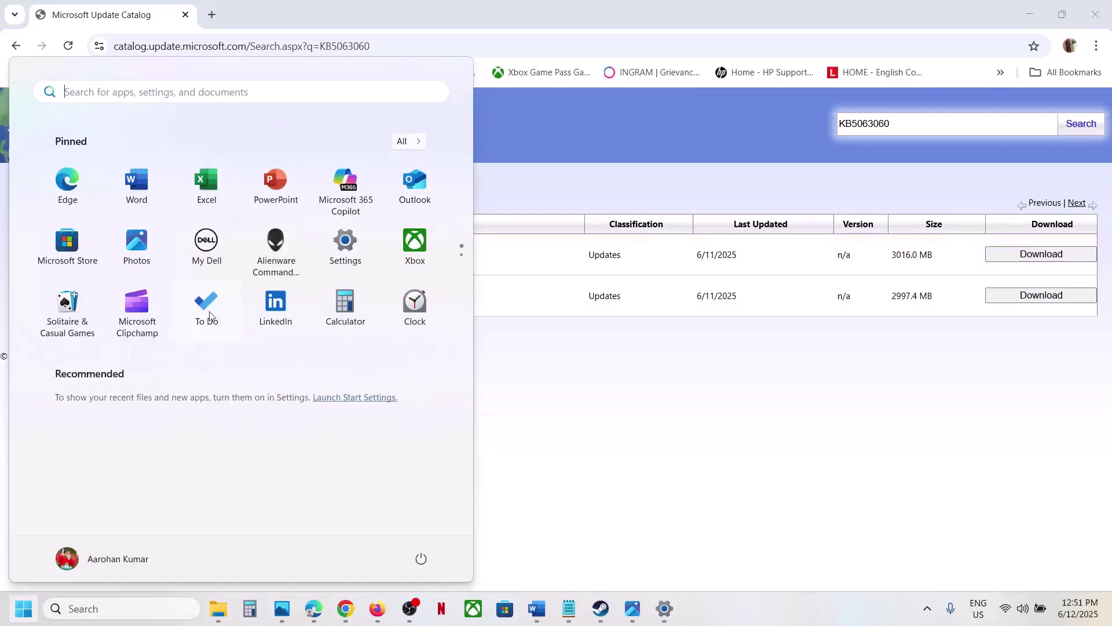
Step: Confirm under System > About that the system type is 64-bit x64-based, then close Settings
click(340, 255)
click(60, 191)
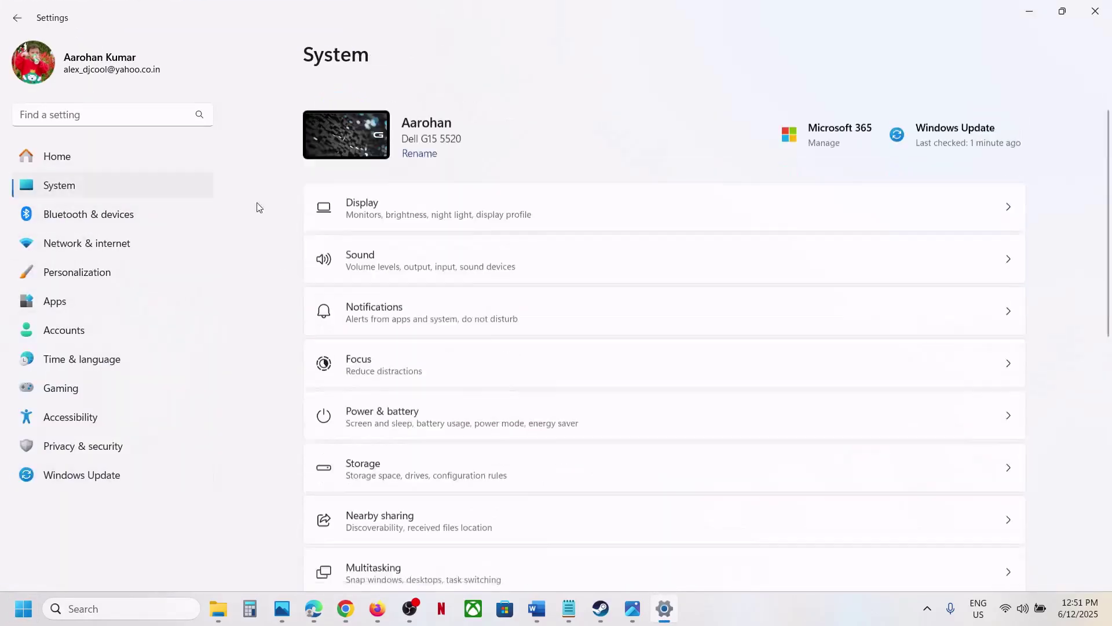
scroll(417, 429, down, 10)
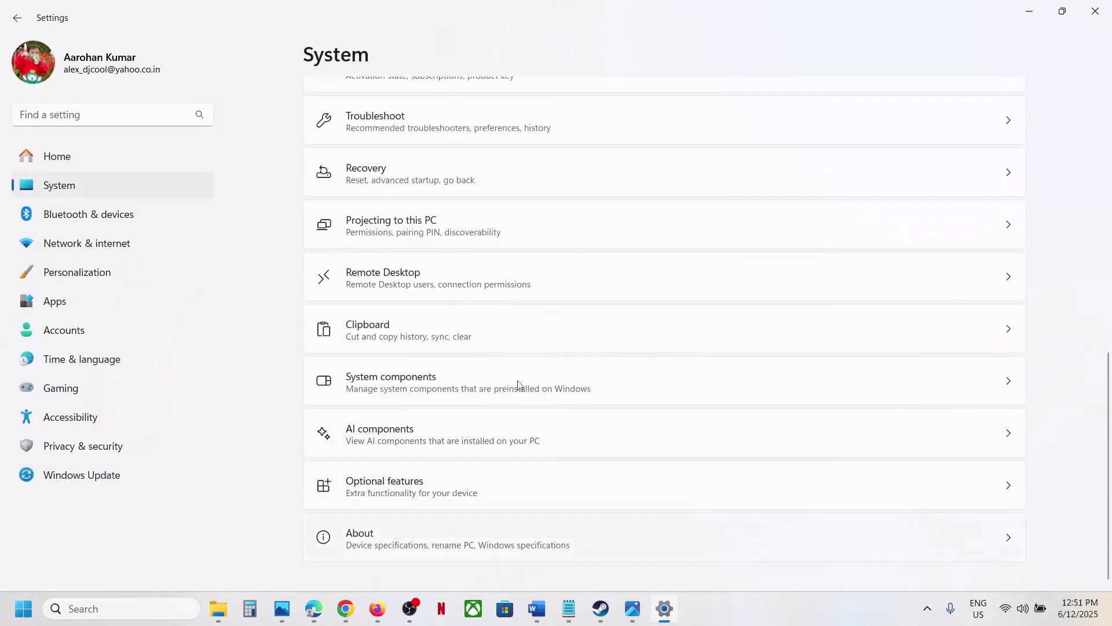
click(452, 536)
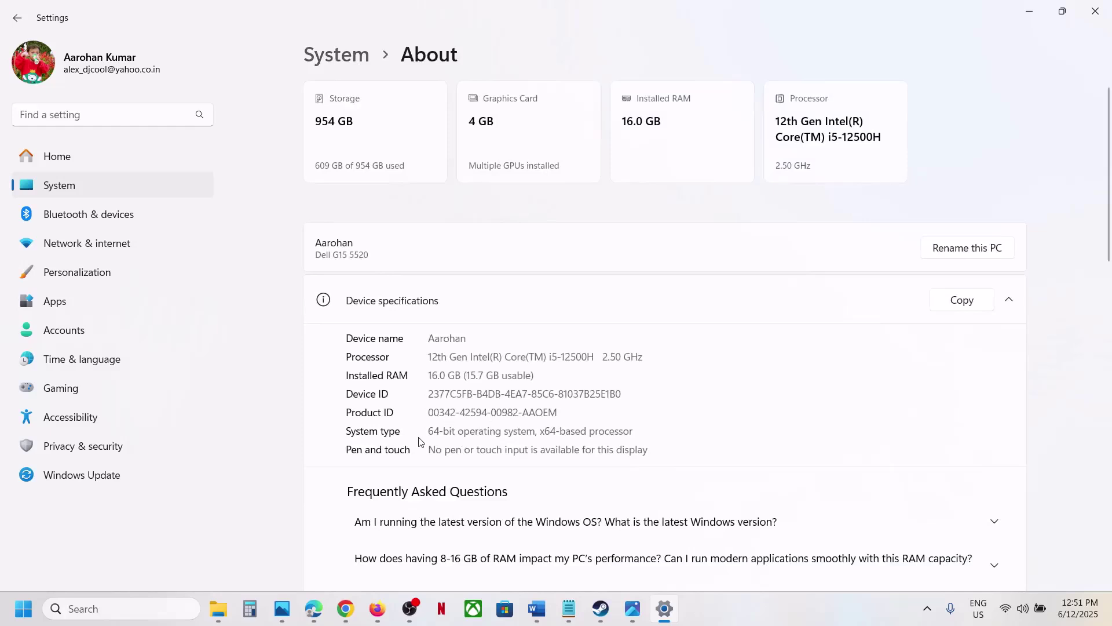
drag(430, 430, 617, 431)
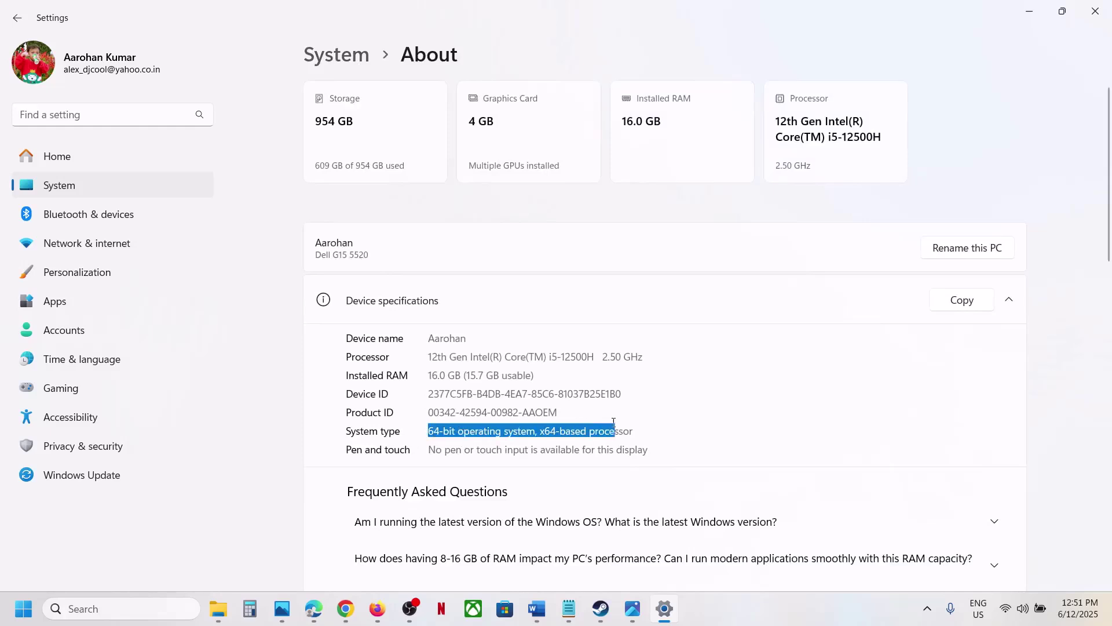
click(1096, 11)
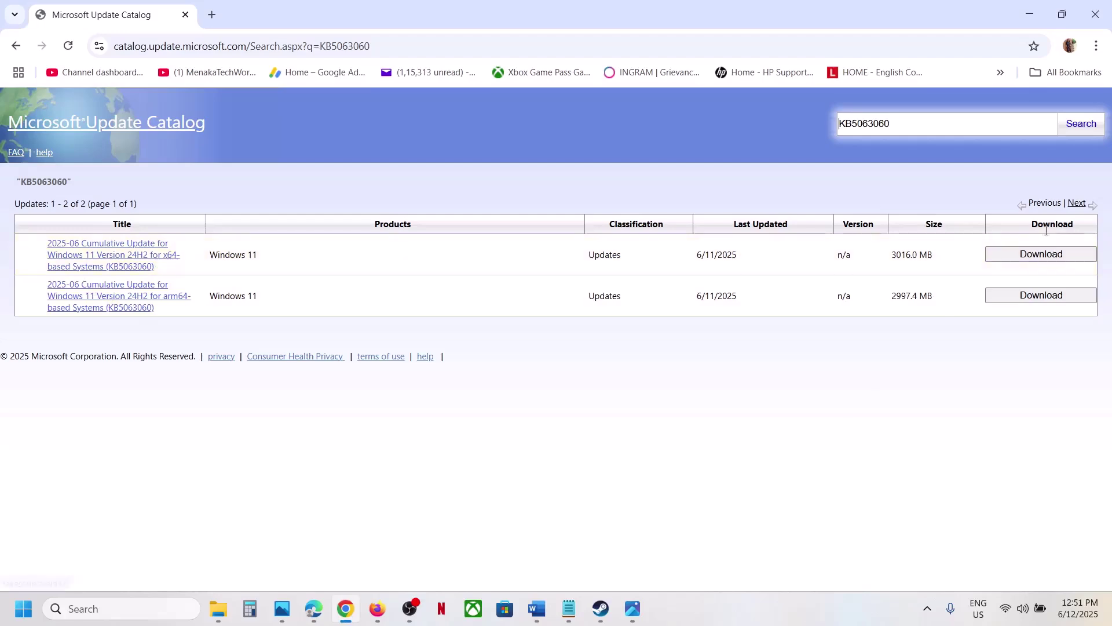
Step: Start downloading the x64 KB5063060 .msu file and check its download progress
click(1035, 256)
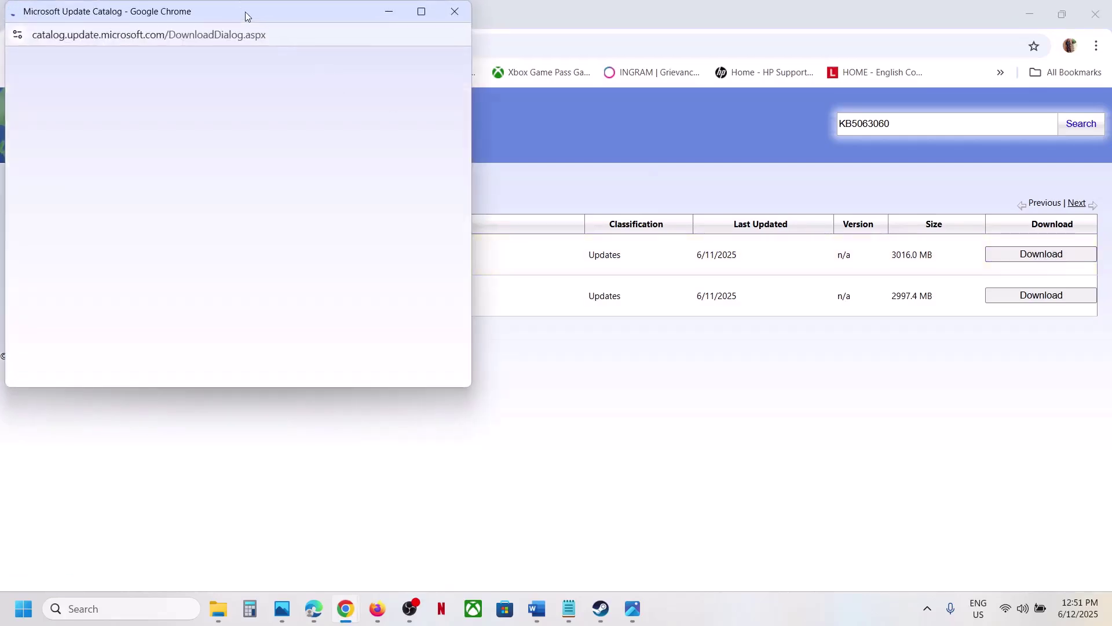
drag(245, 13, 571, 103)
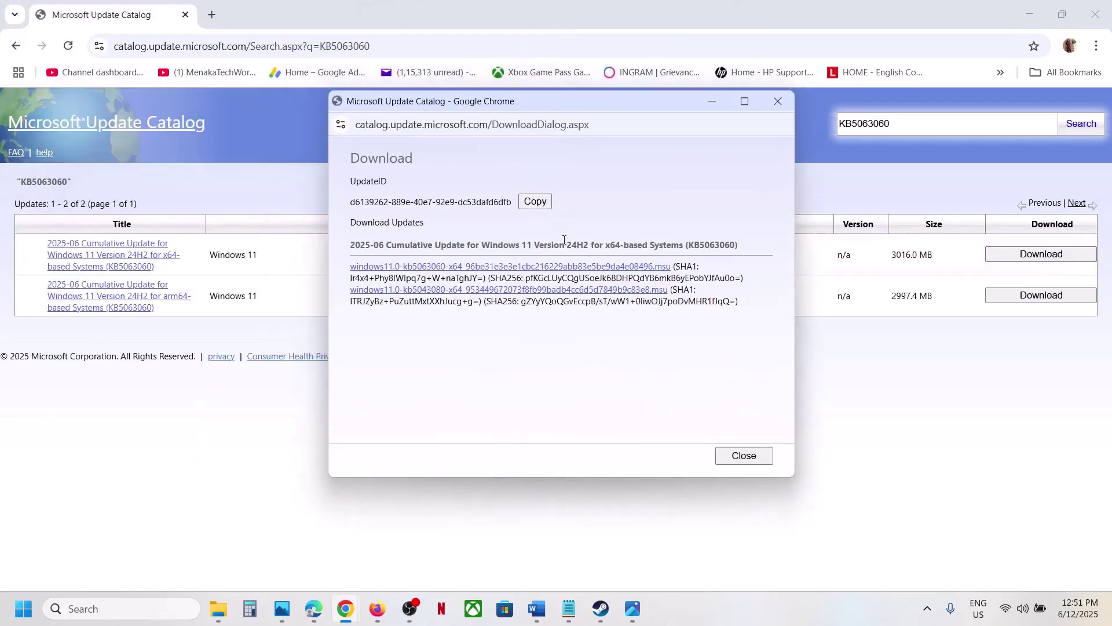
click(479, 270)
click(782, 126)
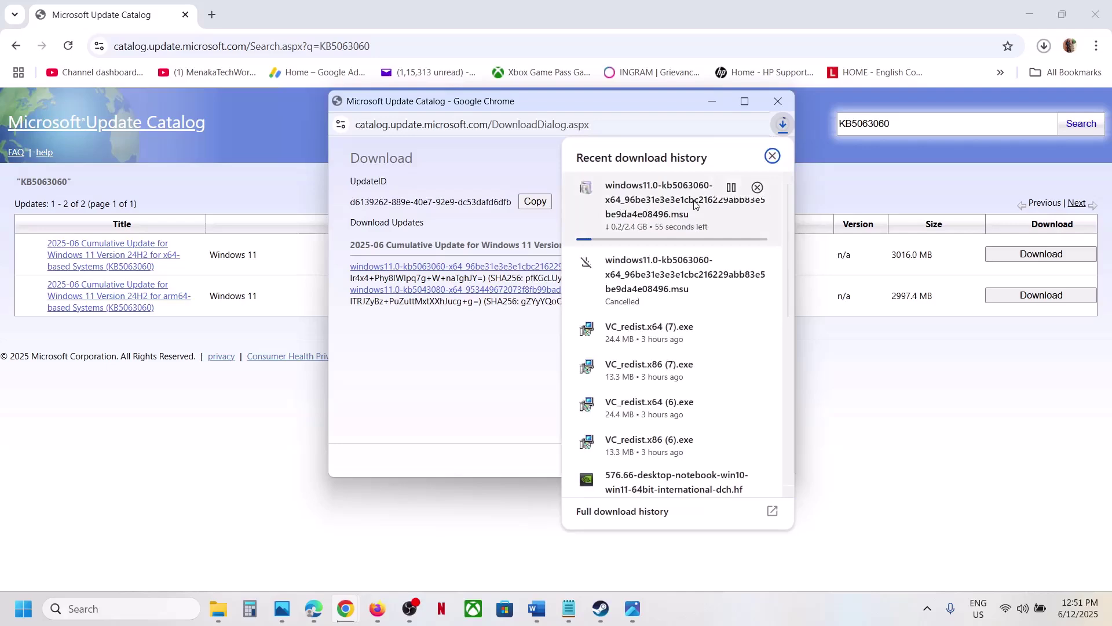
key(Escape)
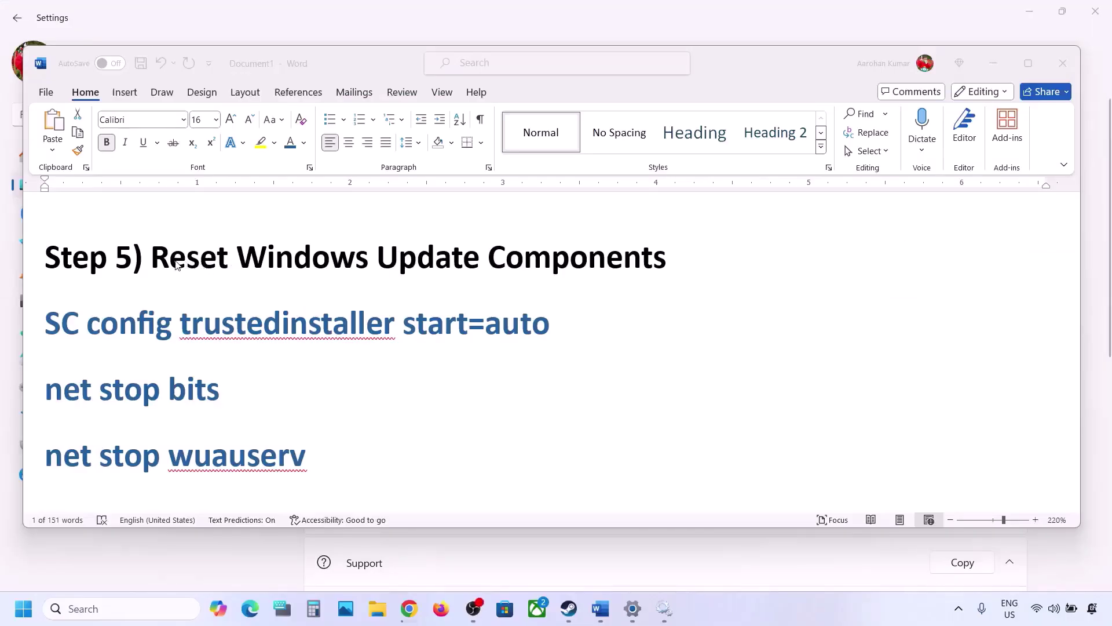
Step: Copy the Word guide's command lines from SC config trustedinstaller start=auto through net start appidsvc
click(178, 265)
drag(152, 255, 666, 258)
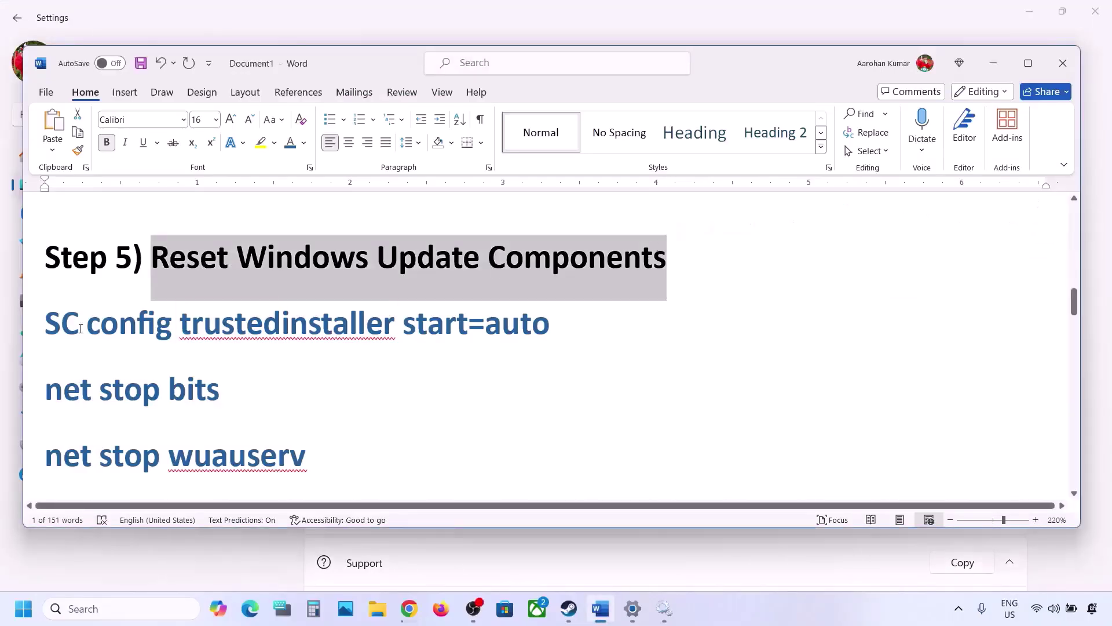
click(48, 319)
key(shift+Down)
key(shift+Down)
key(shift+Down)
key(shift+Down)
key(shift+Down)
key(shift+Down)
key(shift+Down)
key(shift+Down)
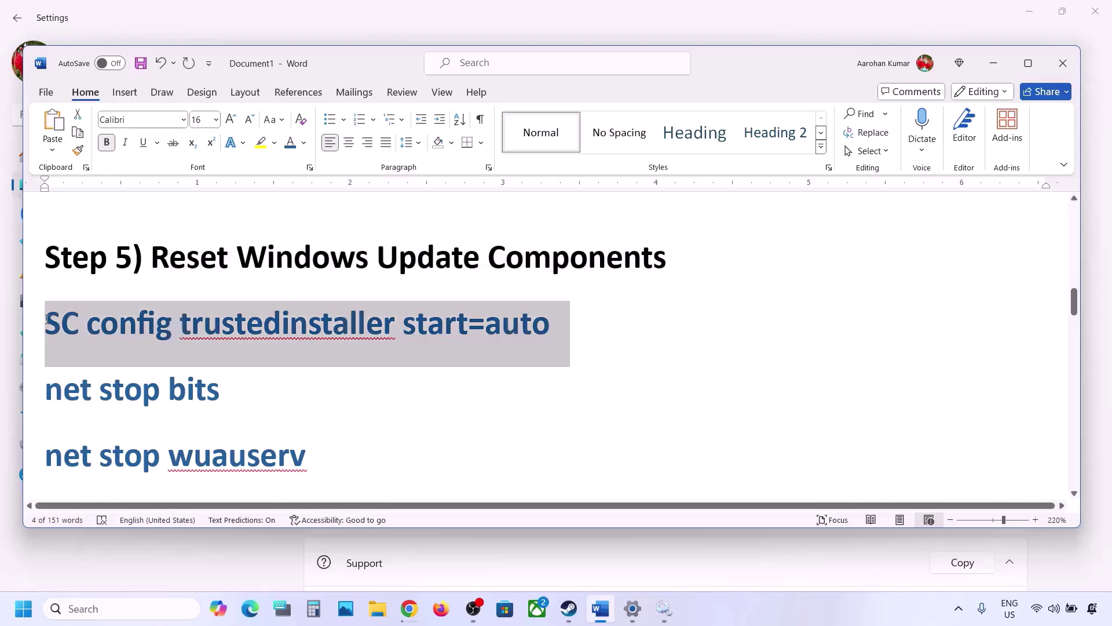
key(shift+Down)
key(shift+Down)
key(shift+Down)
key(shift+Down)
key(shift+Down)
key(shift+Down)
key(shift+Down)
key(shift+Down)
key(shift+Down)
key(shift+Down)
key(shift+Down)
key(shift+Down)
key(shift+Down)
key(shift+Down)
key(shift+Down)
key(shift+Down)
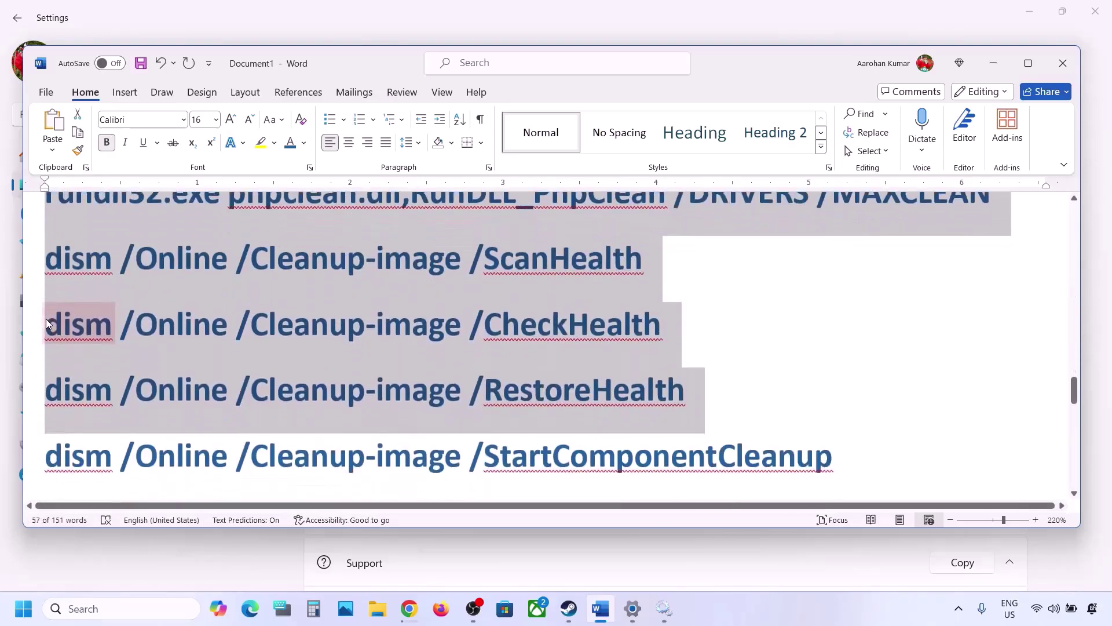
key(shift+Up)
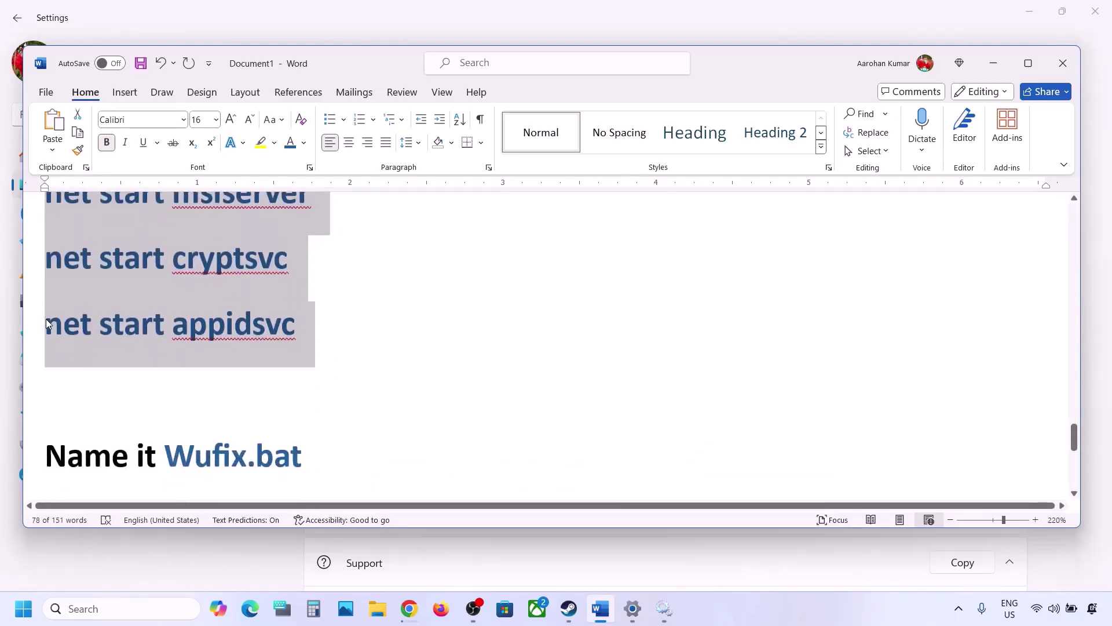
right_click(158, 298)
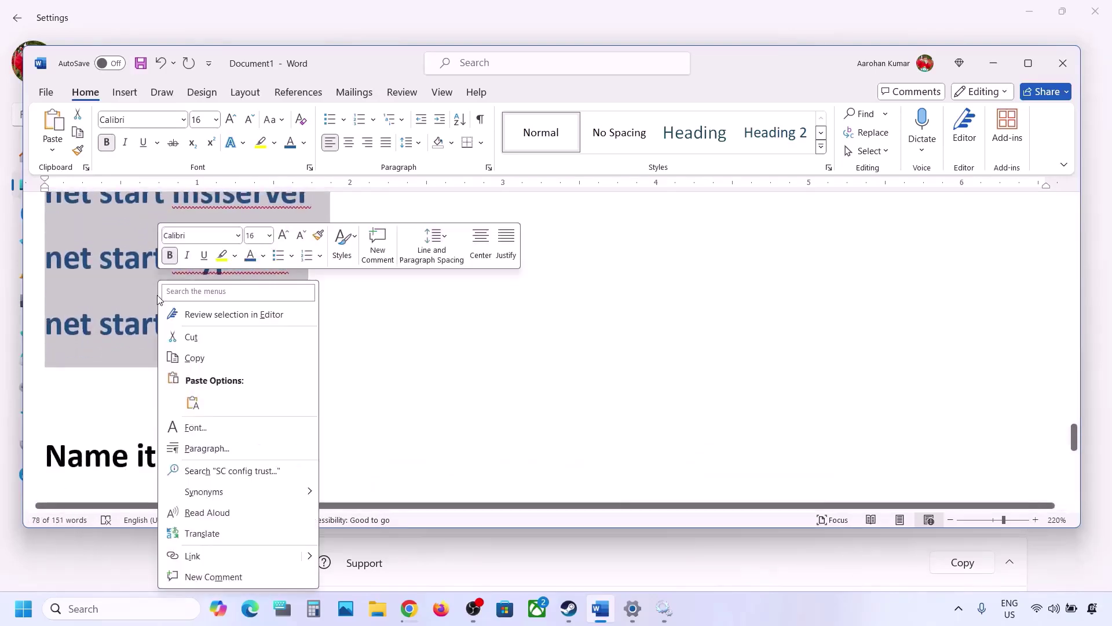
click(193, 358)
Step: Launch Notepad and paste the copied reset commands into a new file
click(99, 601)
text(note)
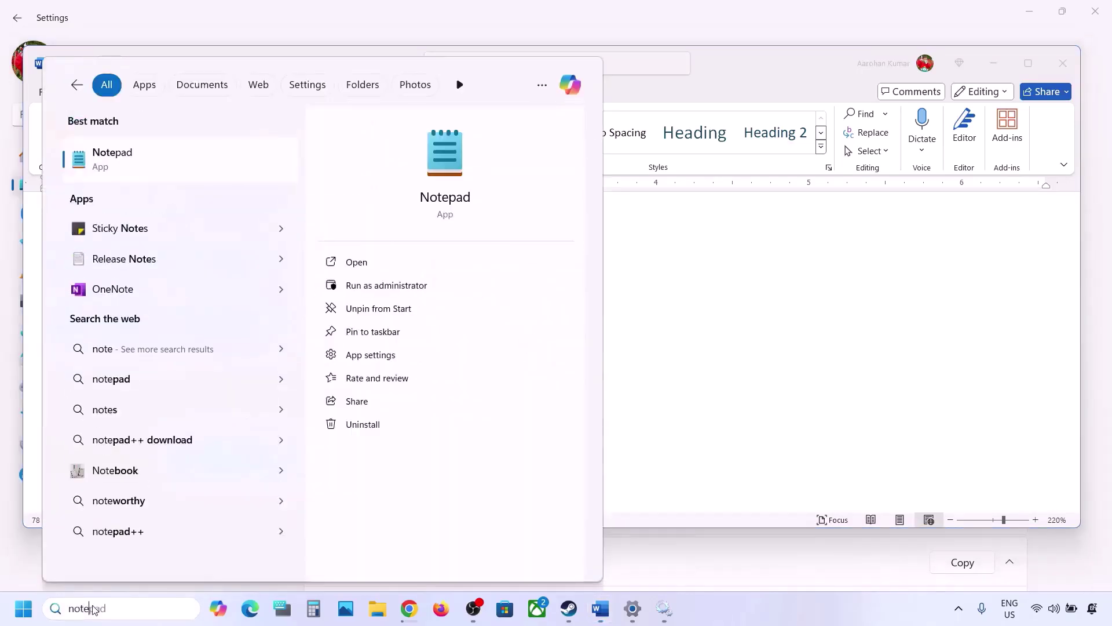
key(Return)
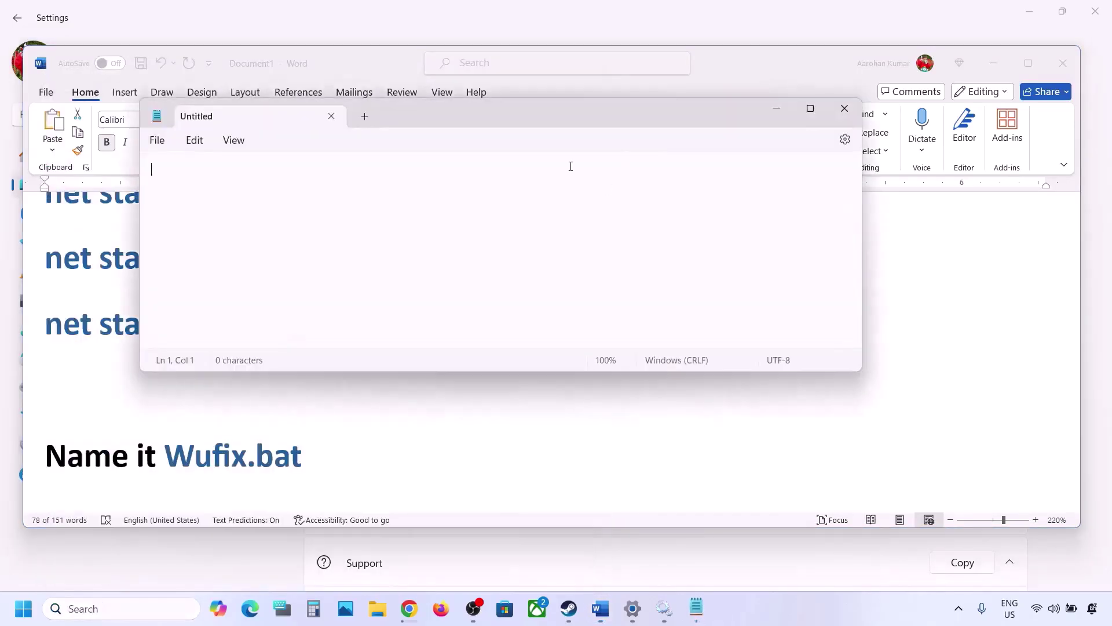
key(ctrl+v)
scroll(314, 271, up, 4)
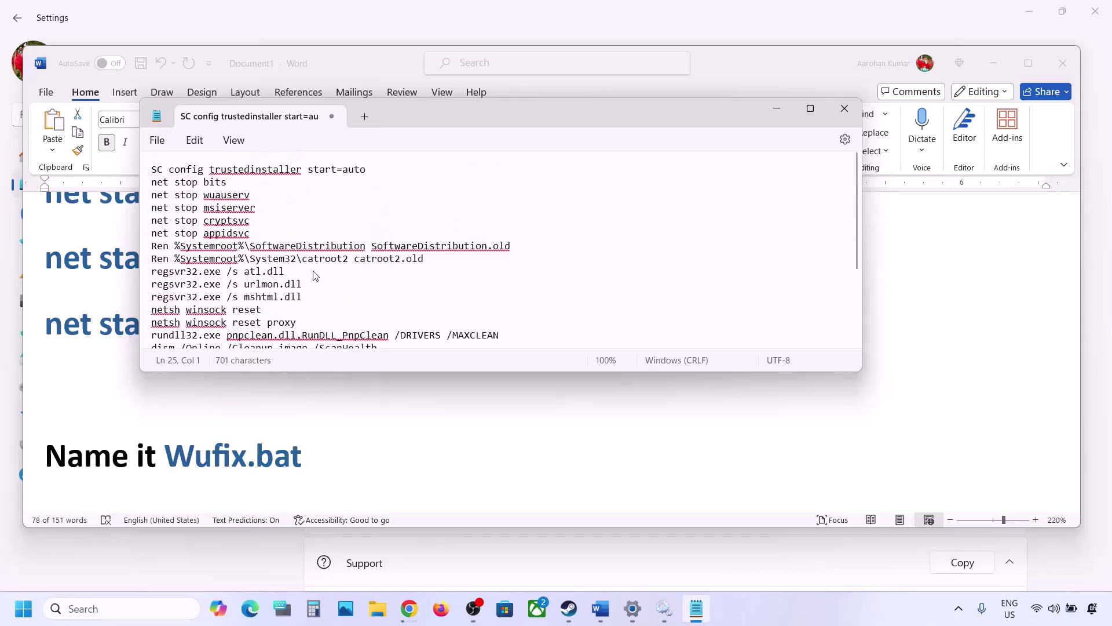
Step: Save the file as Wufix.bat with the All files type, then close Notepad
click(158, 143)
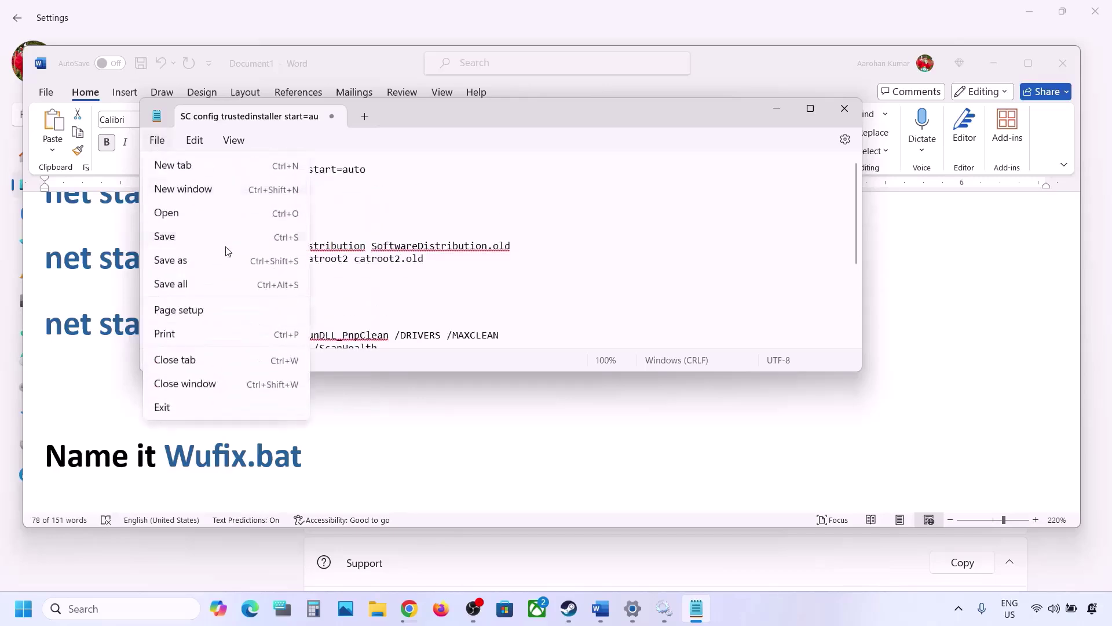
click(184, 262)
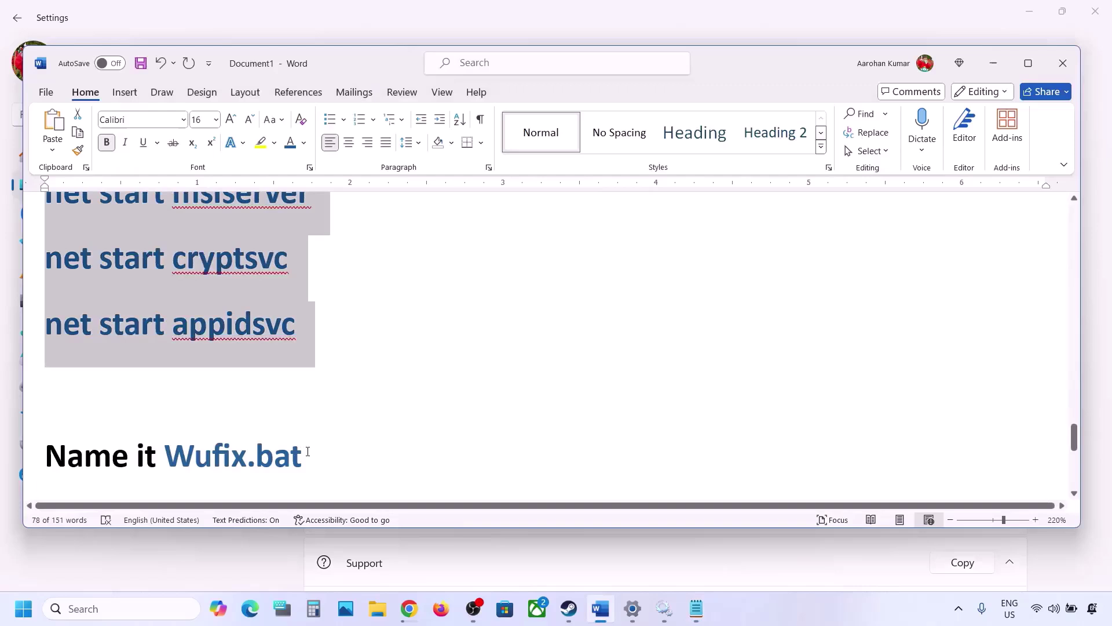
drag(307, 452, 197, 452)
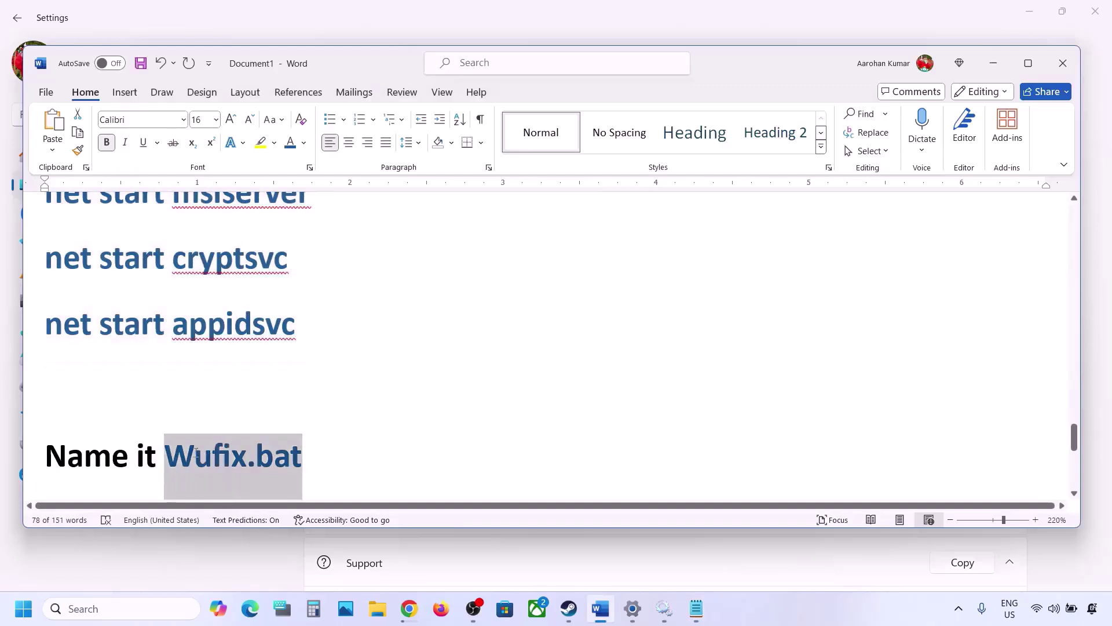
click(697, 609)
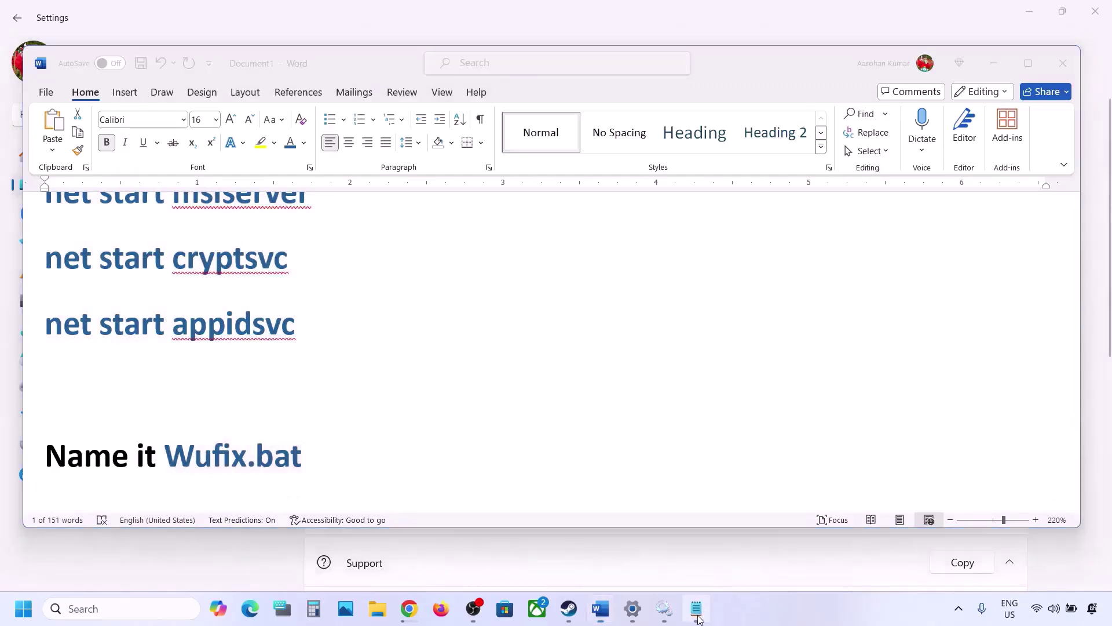
key(ctrl+v)
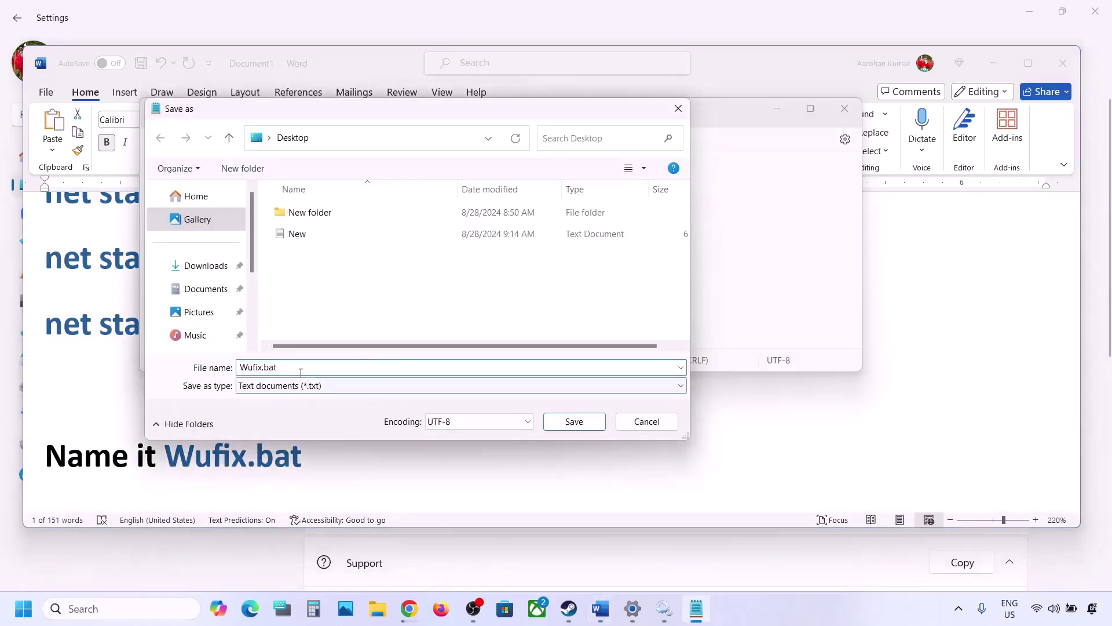
drag(301, 368, 232, 369)
click(272, 386)
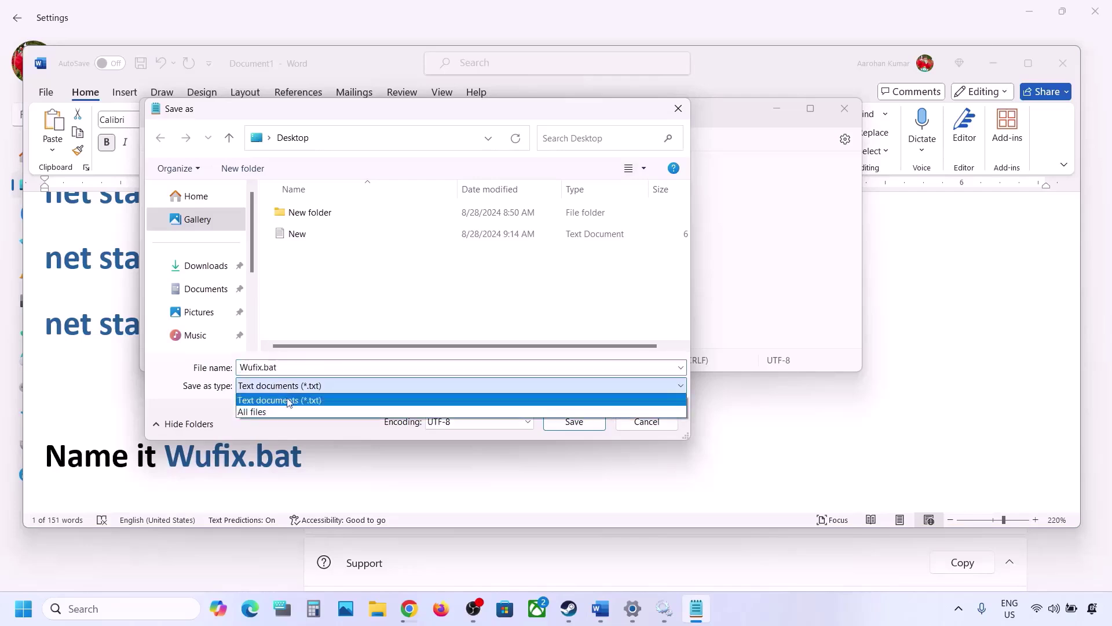
click(285, 409)
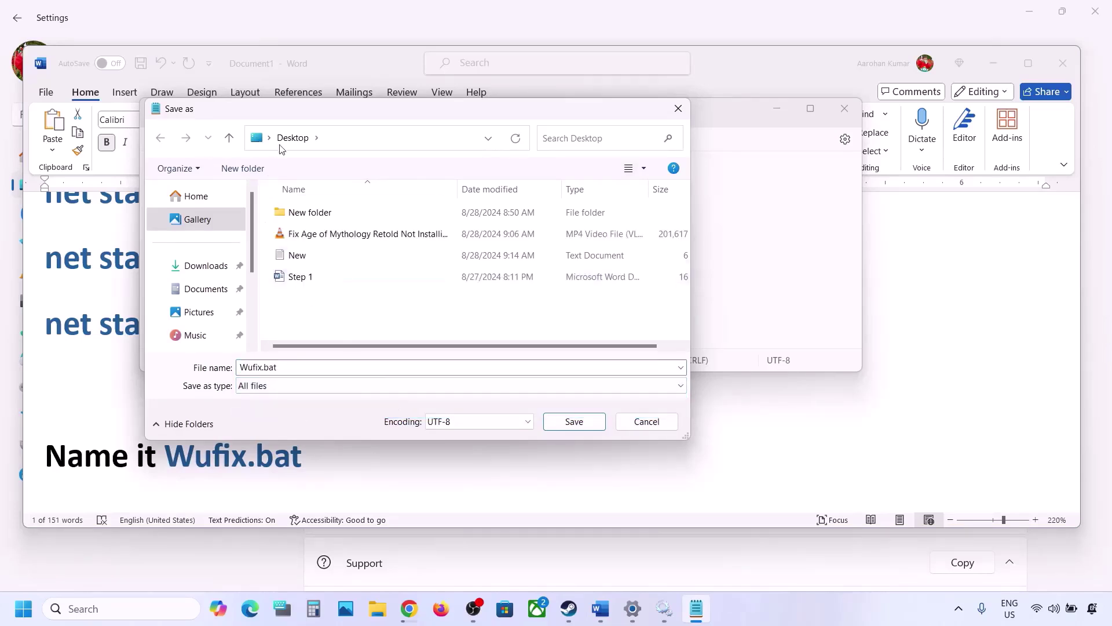
click(565, 419)
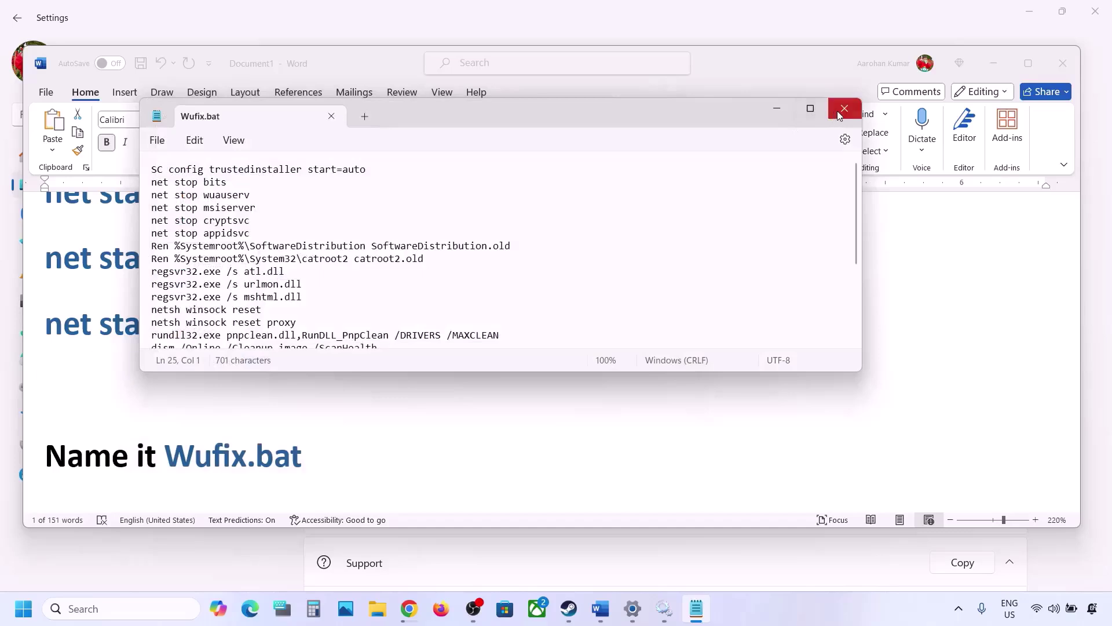
click(843, 109)
Step: Run Wufix.bat from the desktop as administrator
key(super+d)
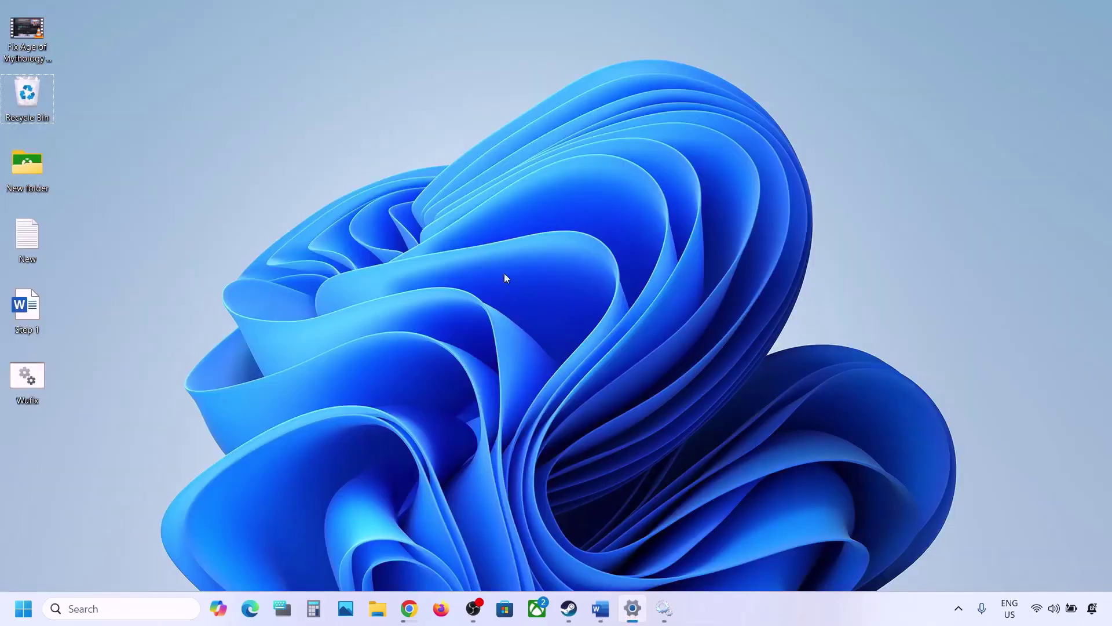
click(30, 387)
right_click(30, 383)
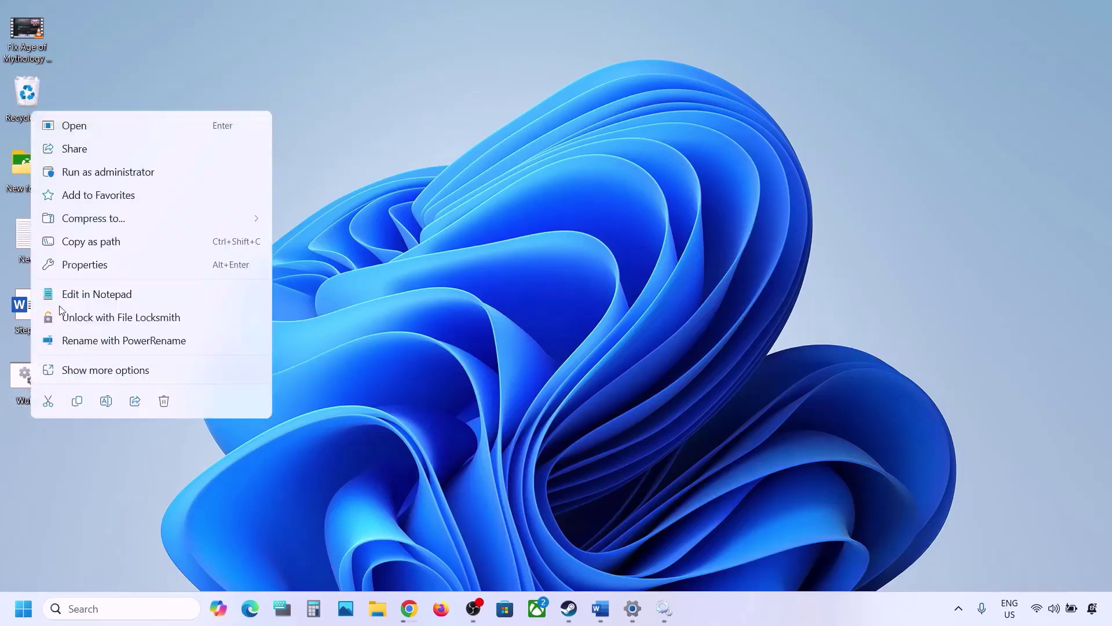
click(112, 170)
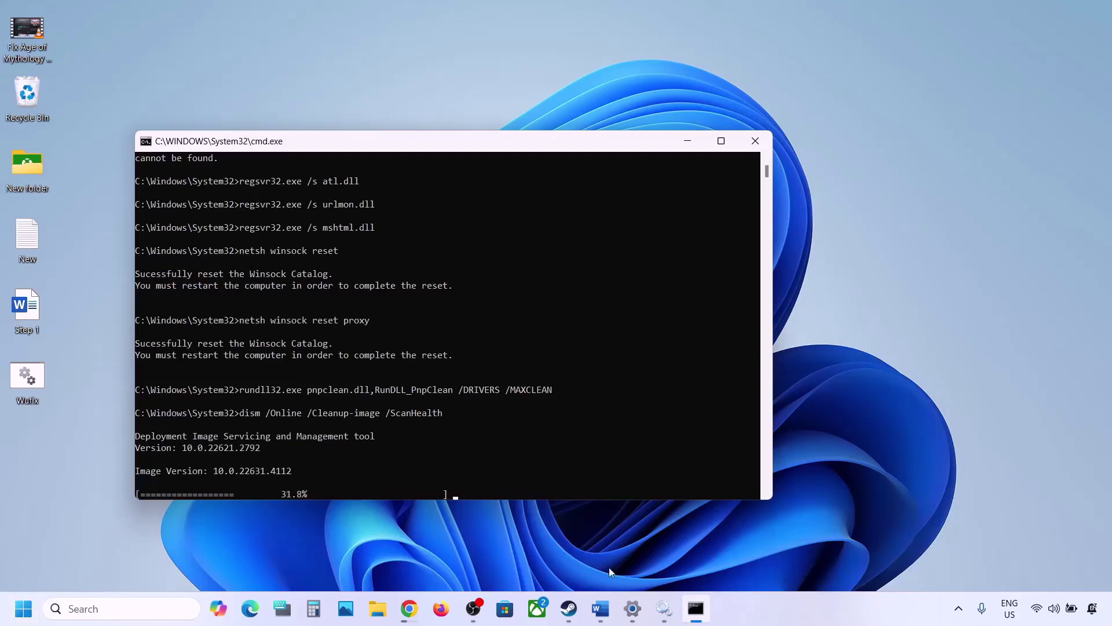
Step: Find the Word guide's Step 6 Use Media Creation Tool heading and select its Windows 11 download link
click(600, 608)
scroll(450, 424, down, 3)
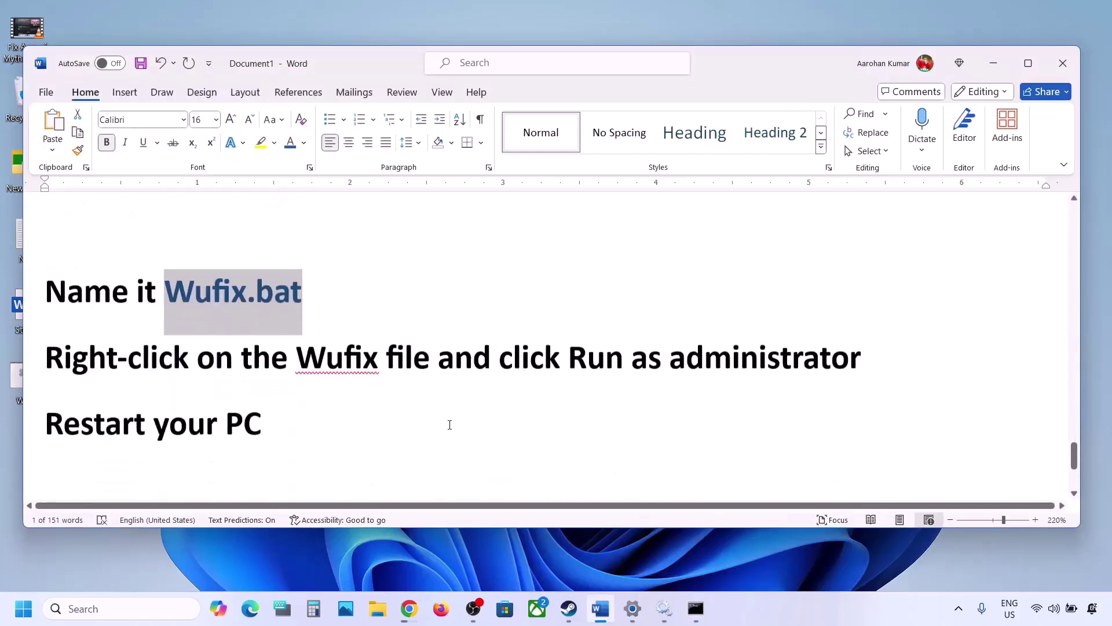
scroll(450, 425, down, 3)
scroll(450, 425, down, 2)
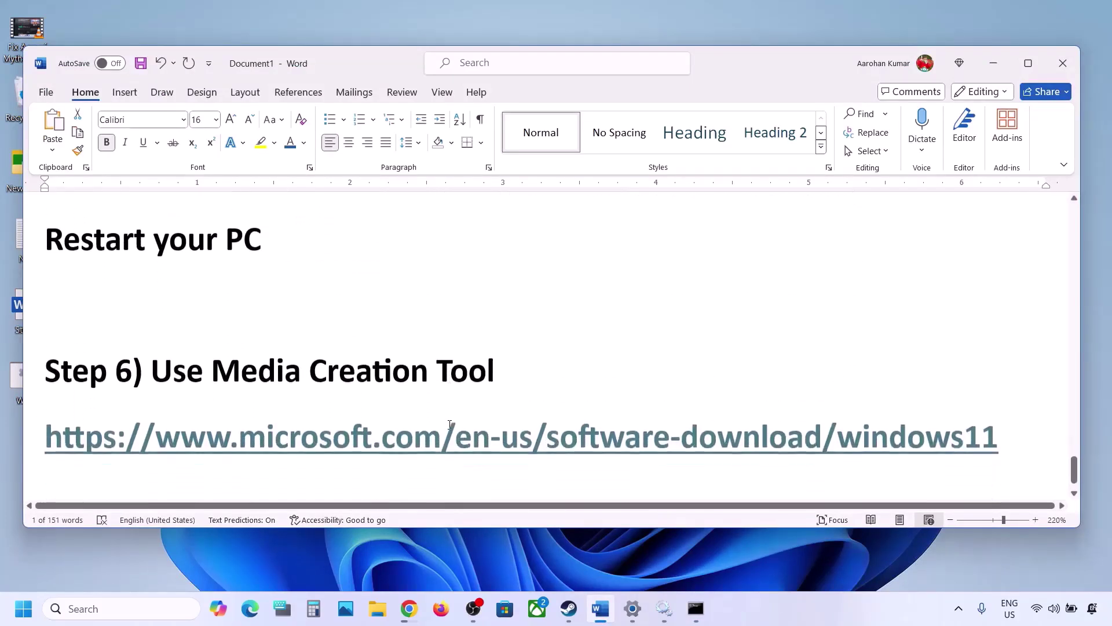
drag(166, 341, 482, 336)
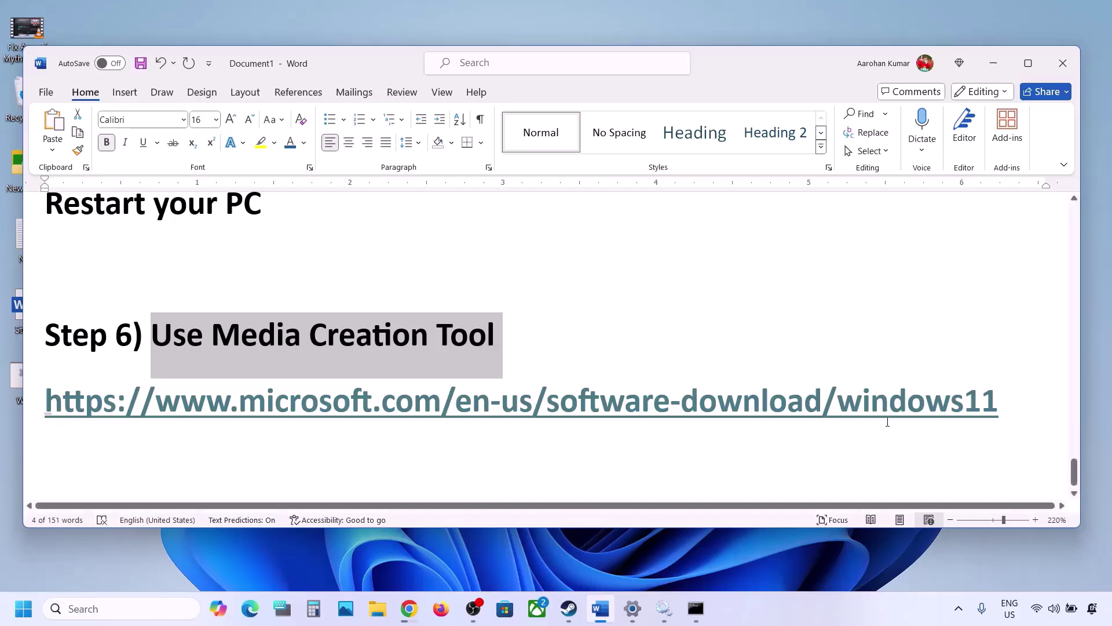
drag(1028, 400, 43, 409)
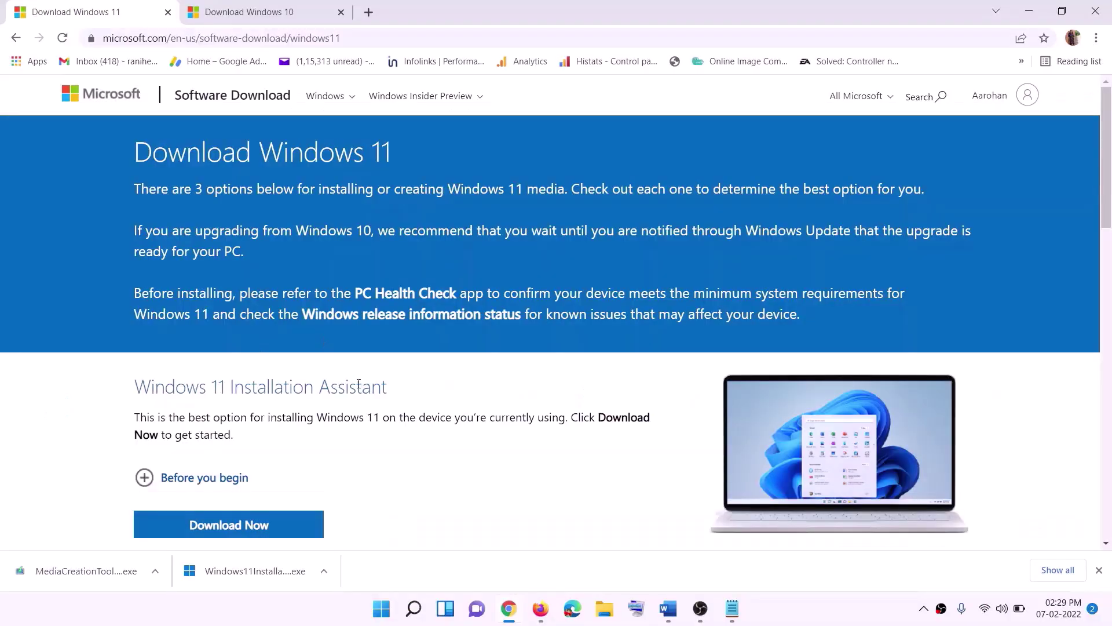
Step: Download MediaCreationTool.exe from the Create Windows 11 Installation Media section and launch it
scroll(248, 342, down, 5)
click(228, 347)
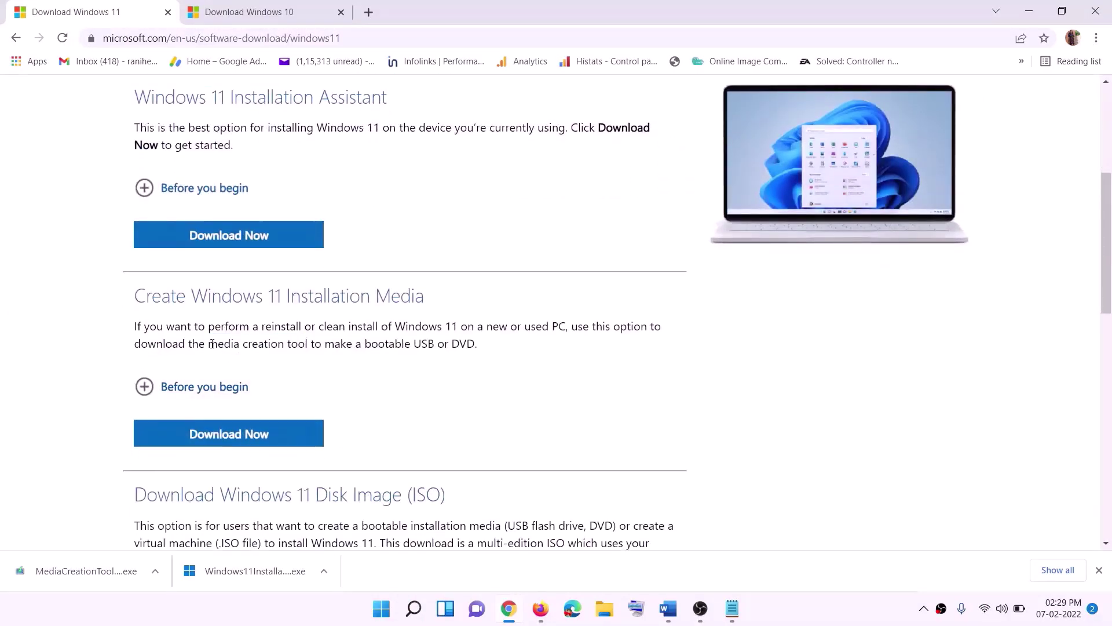
drag(208, 344, 322, 343)
click(220, 443)
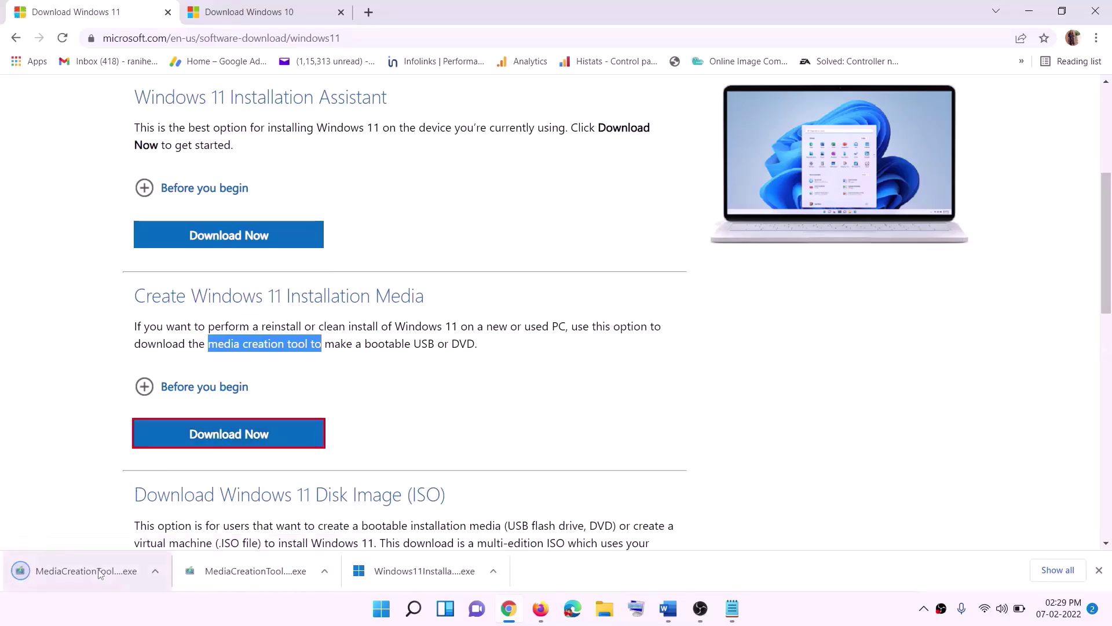
click(76, 575)
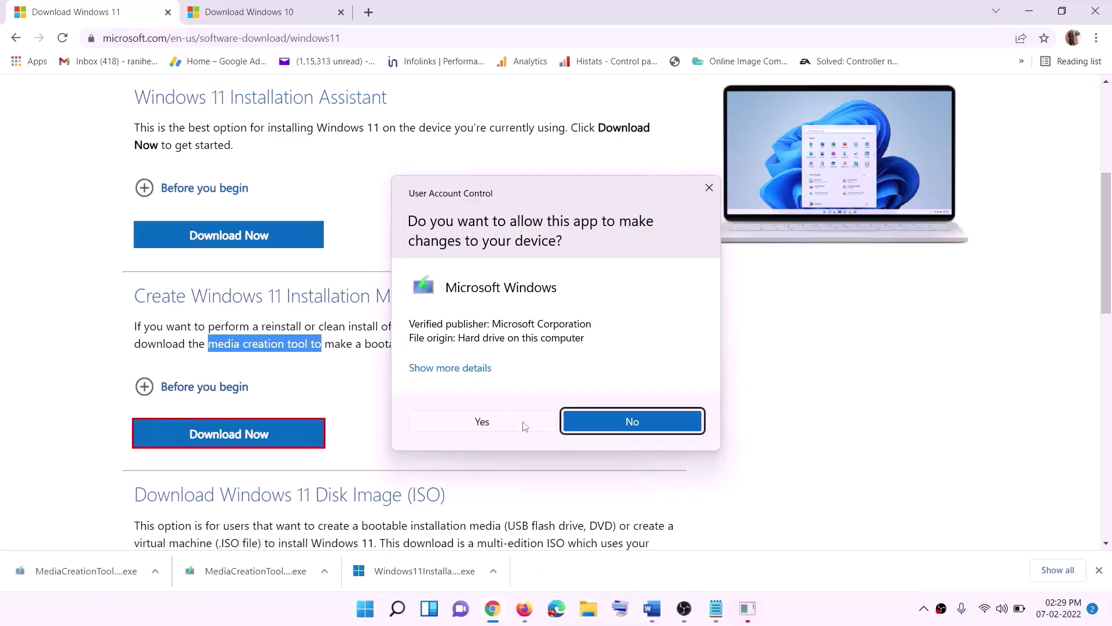
Step: Allow the Media Creation Tool, accept the license terms, and keep the recommended language and edition
click(486, 422)
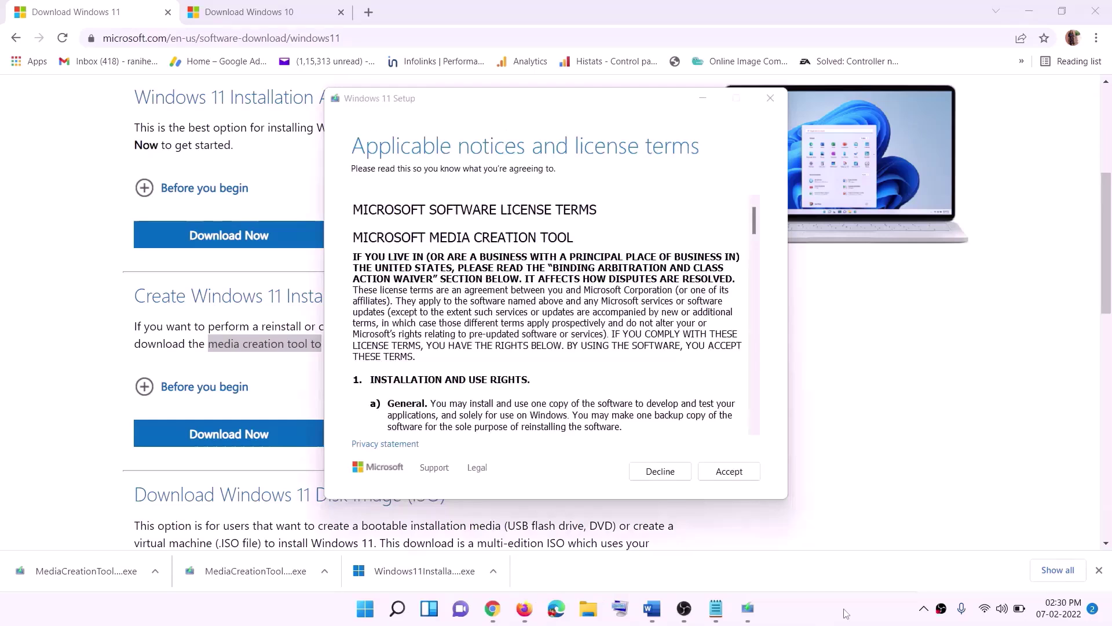
click(718, 471)
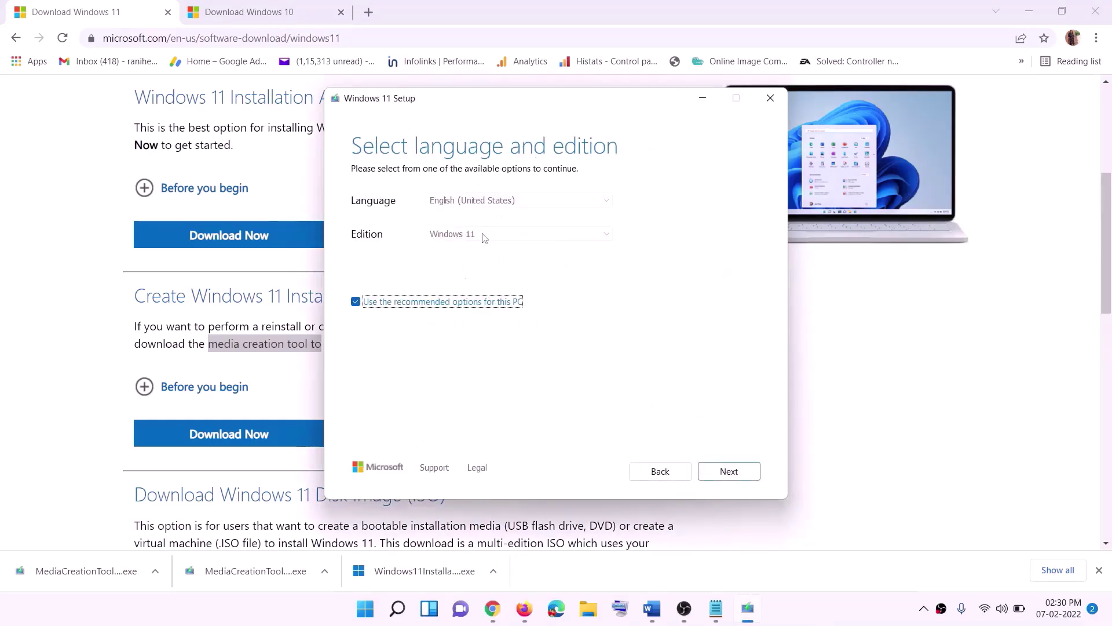
click(720, 472)
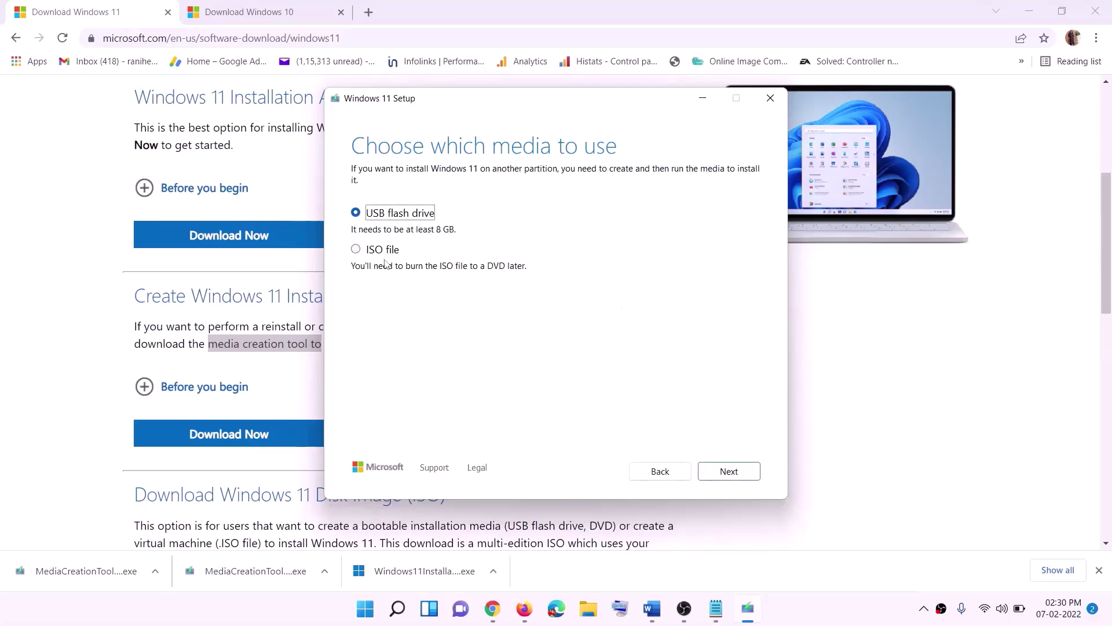
Step: Choose ISO file as the media and save it as Windows on the Desktop
click(416, 250)
click(735, 472)
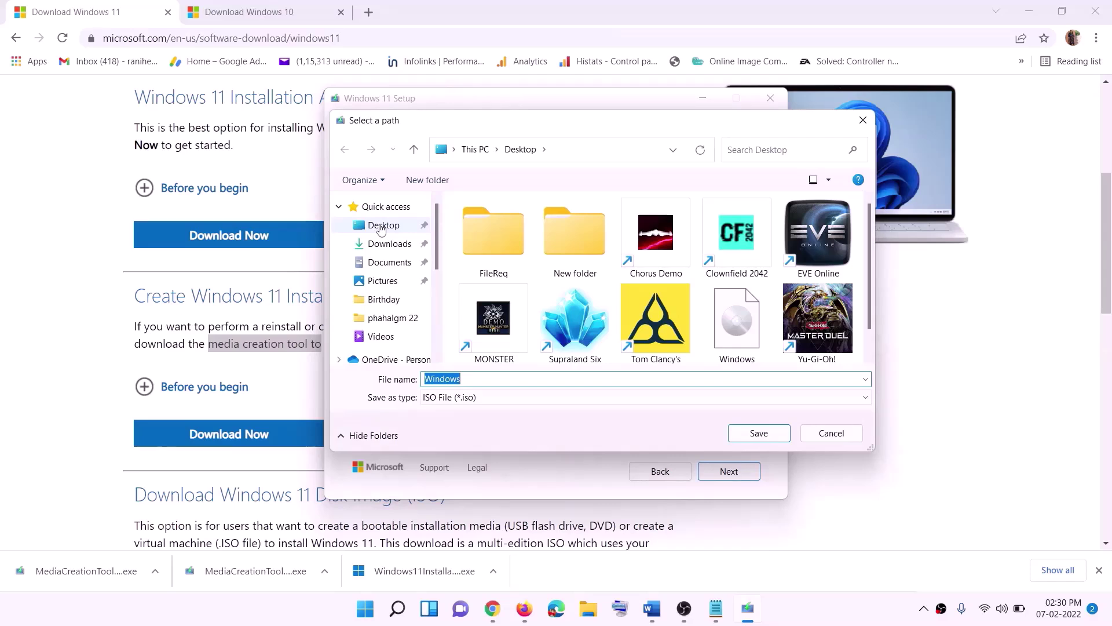
click(415, 227)
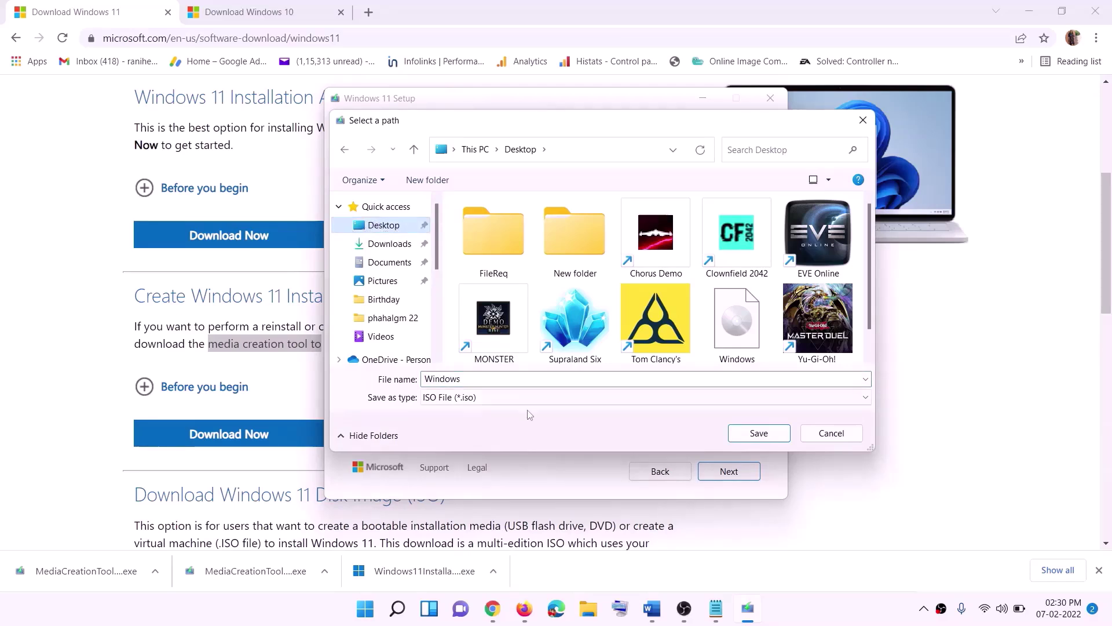
click(763, 435)
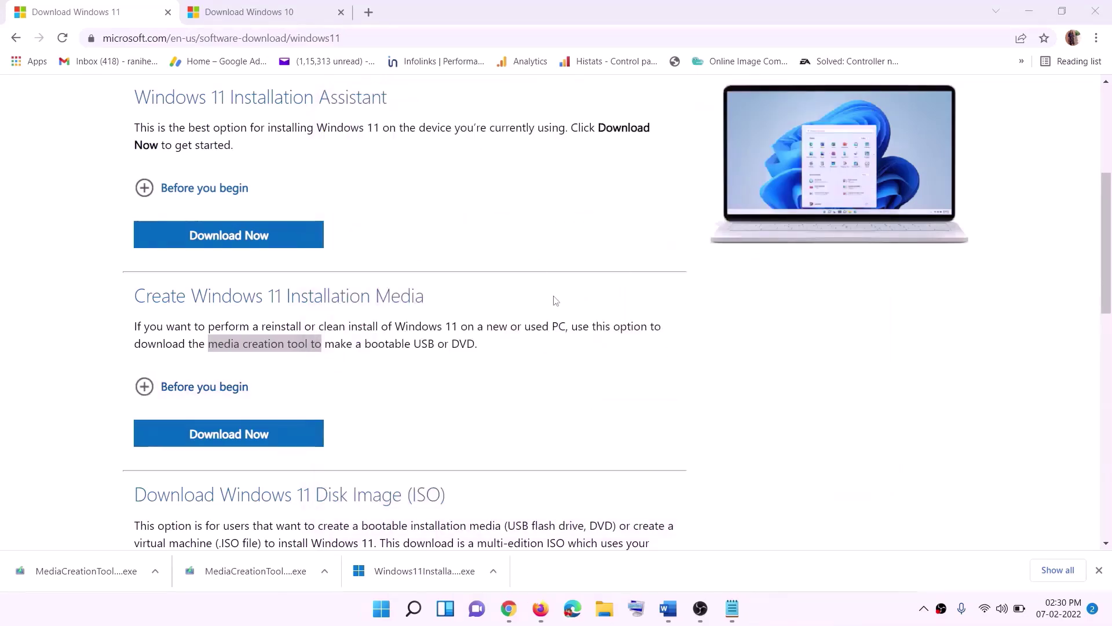
Step: From the desktop, mount the Windows disc image and open its contents
key(super+d)
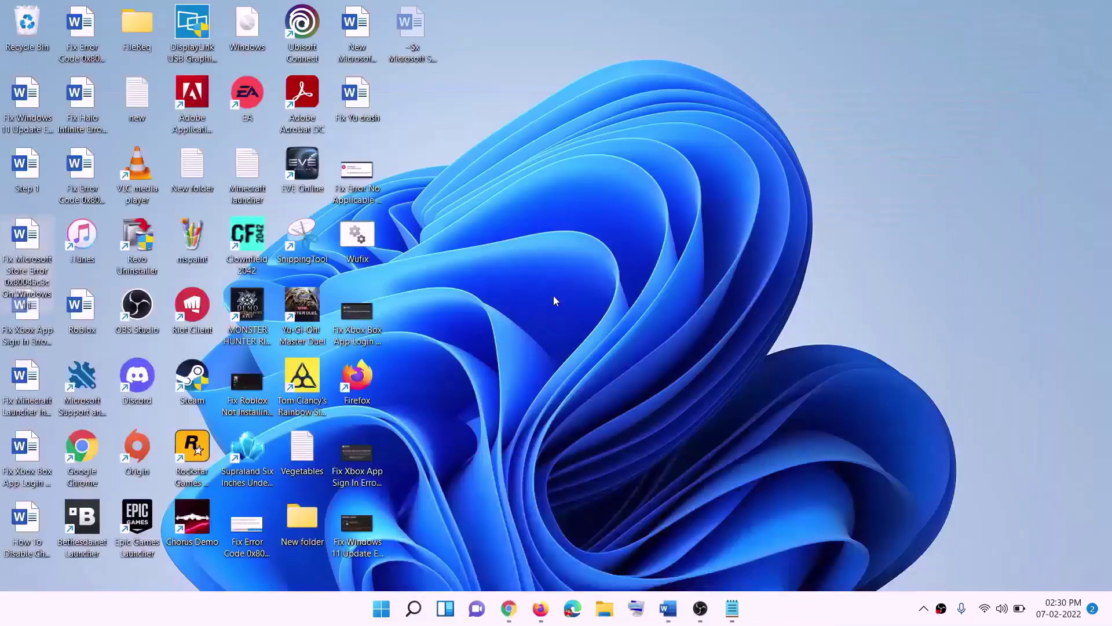
drag(272, 34, 444, 356)
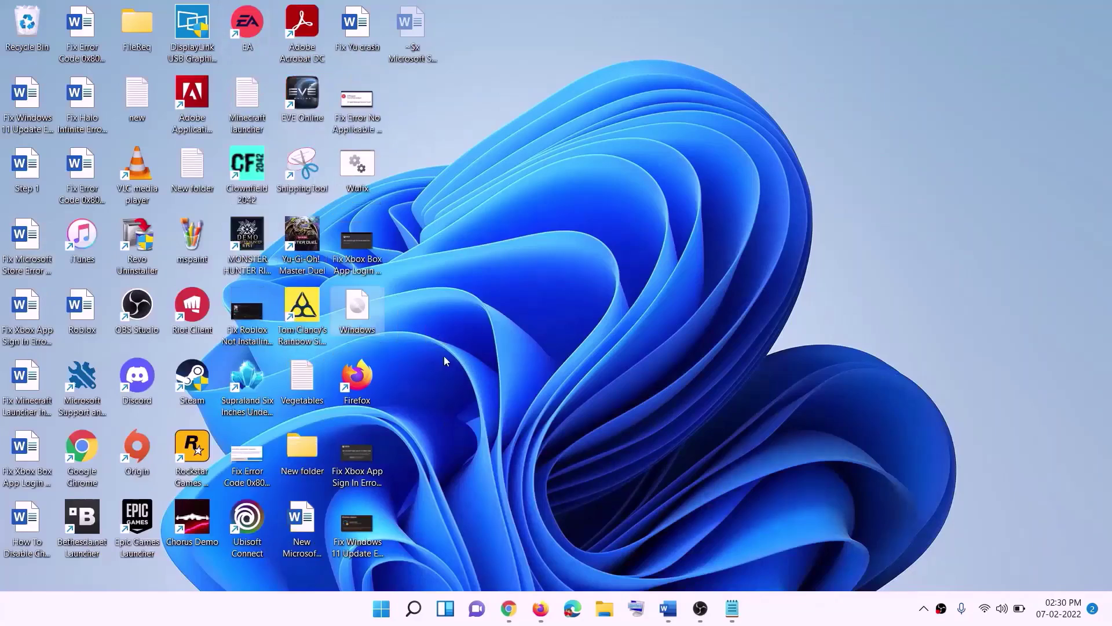
double_click(359, 310)
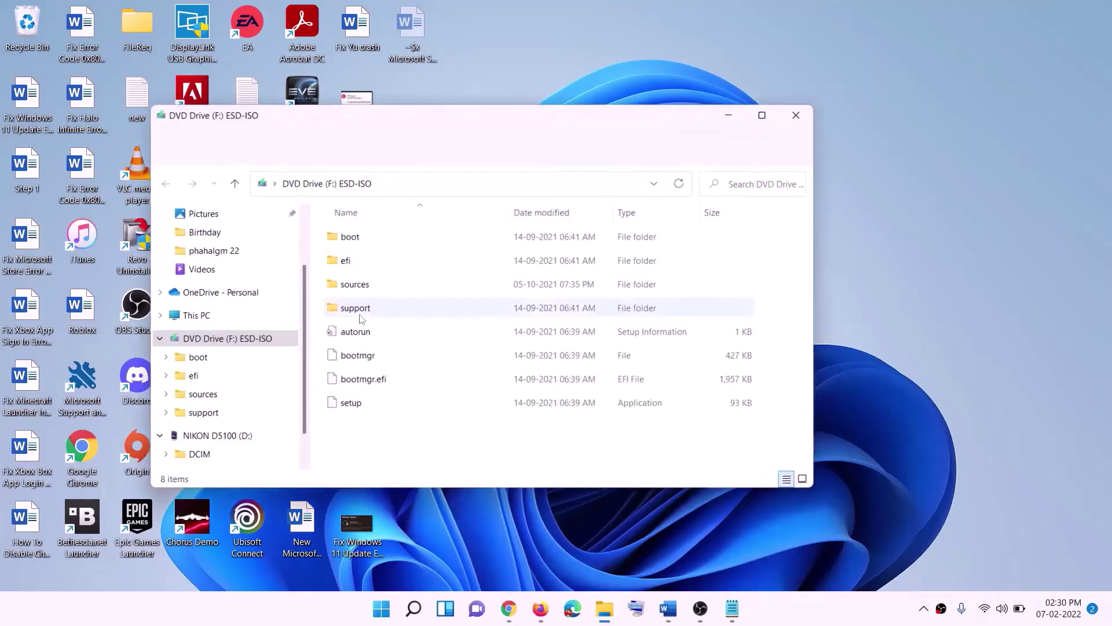
Step: Launch setup from the disc, allow it, and continue so Windows 11 Setup checks for updates
click(354, 409)
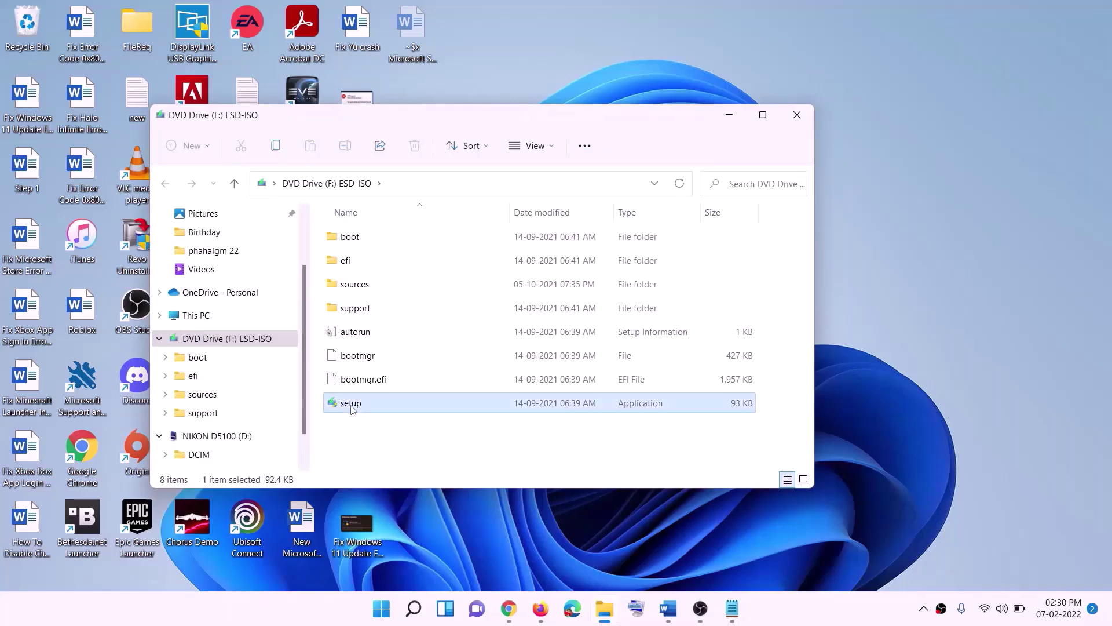
double_click(380, 403)
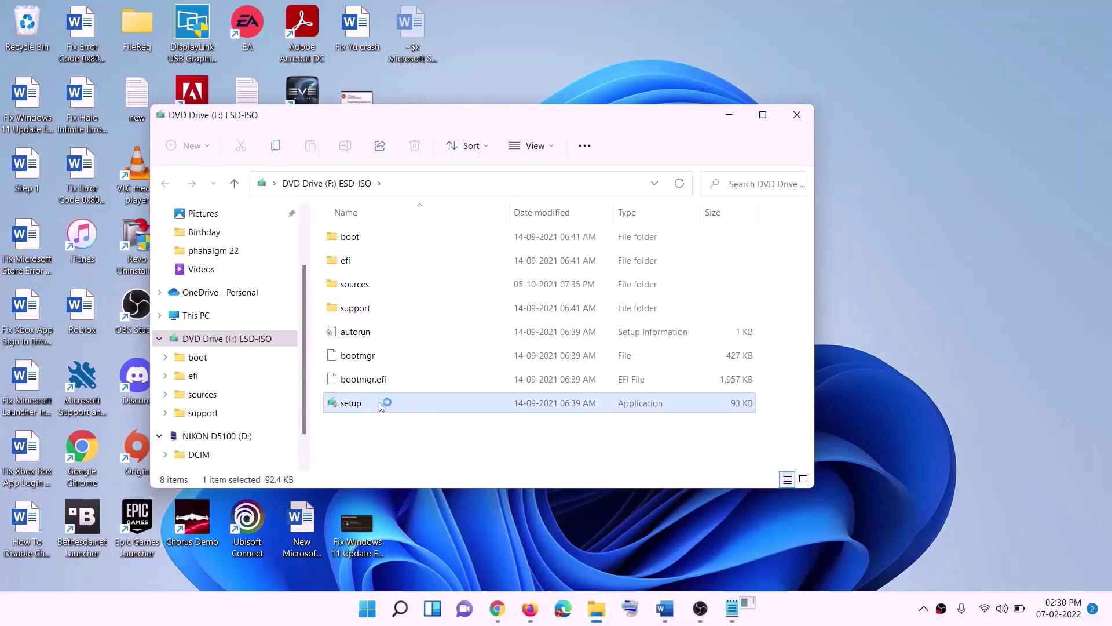
click(479, 455)
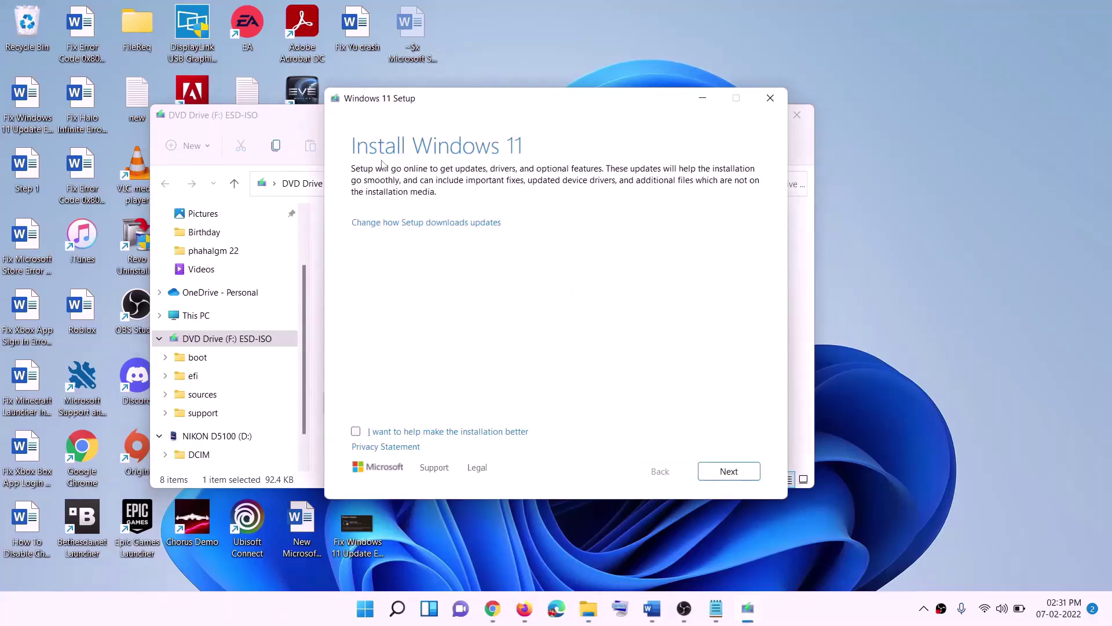
click(730, 472)
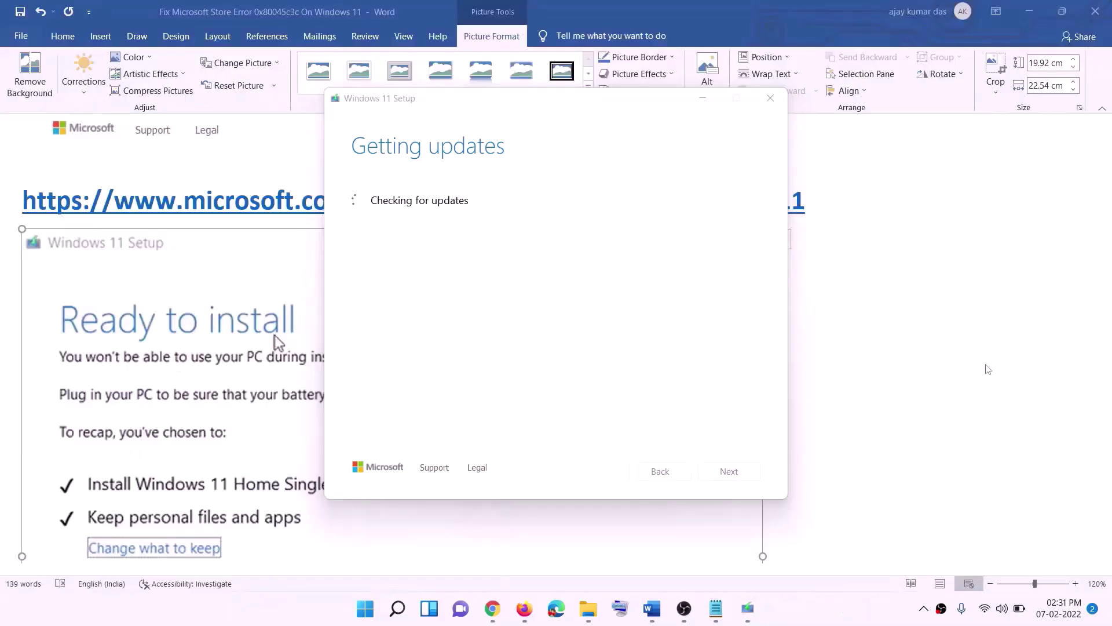
Step: Review the Ready to install notes in Word, then select KB5063060 in the downloading cumulative update
scroll(278, 278, down, 3)
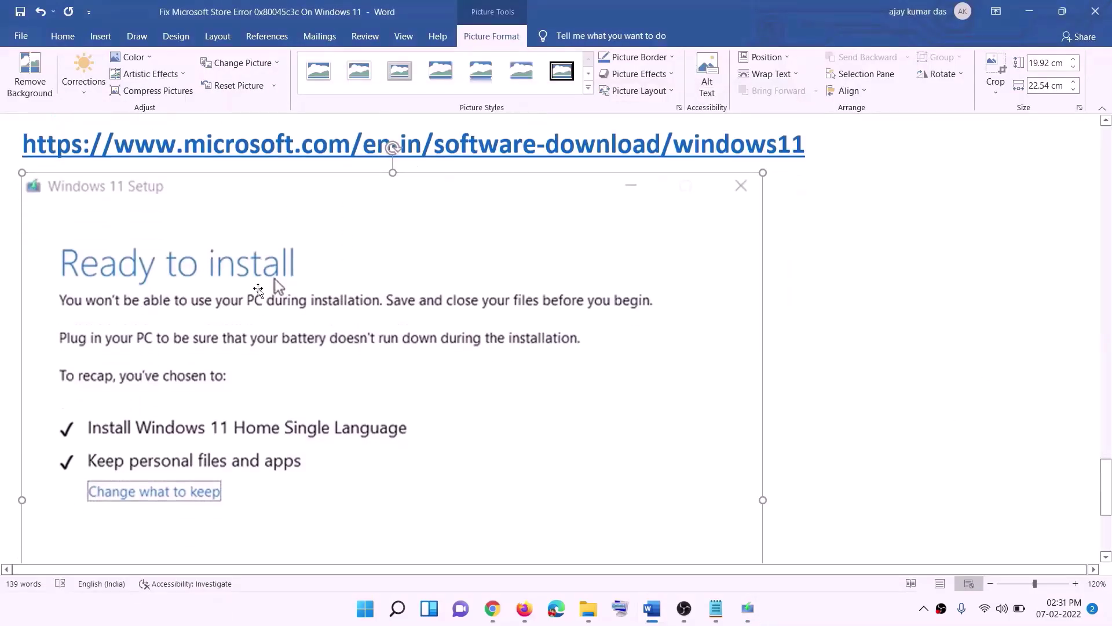
scroll(273, 266, down, 1)
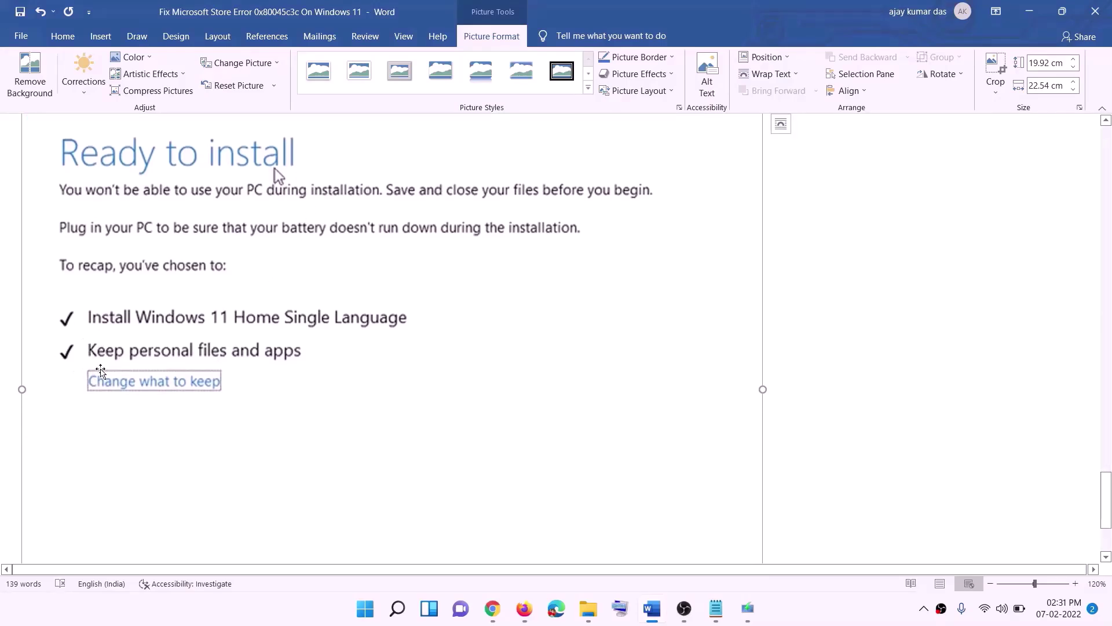
scroll(368, 362, down, 3)
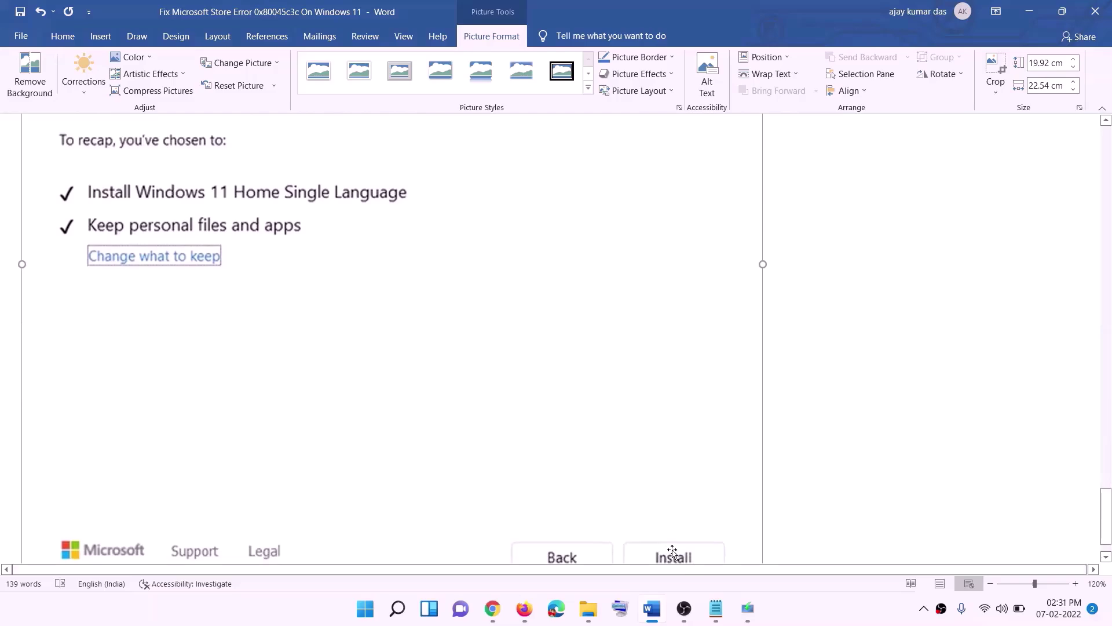
scroll(590, 433, up, 4)
scroll(591, 433, up, 3)
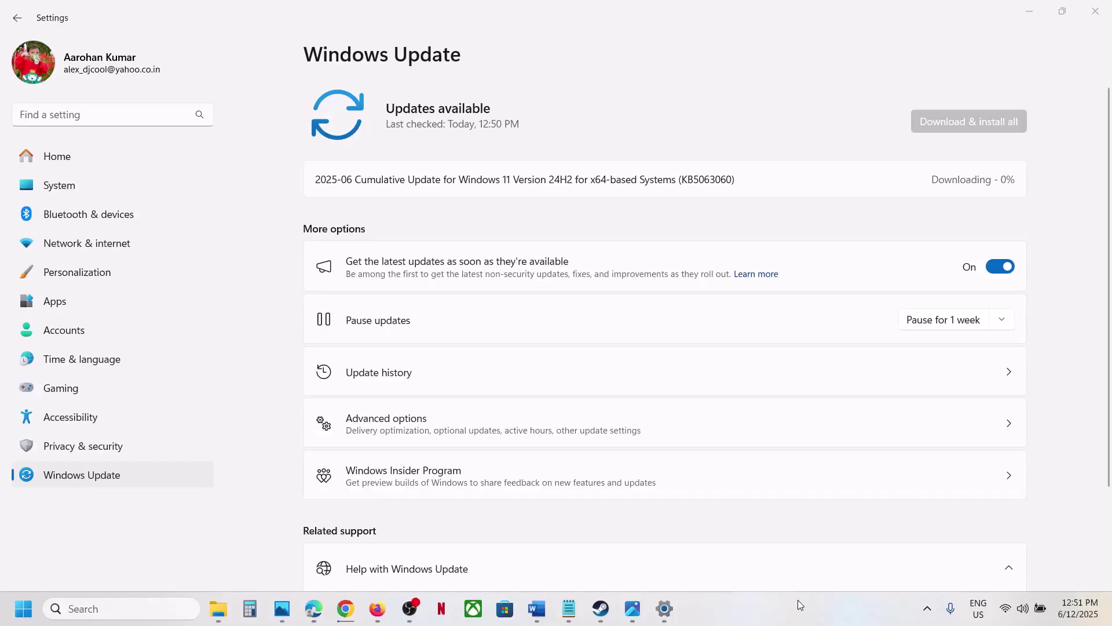
double_click(695, 179)
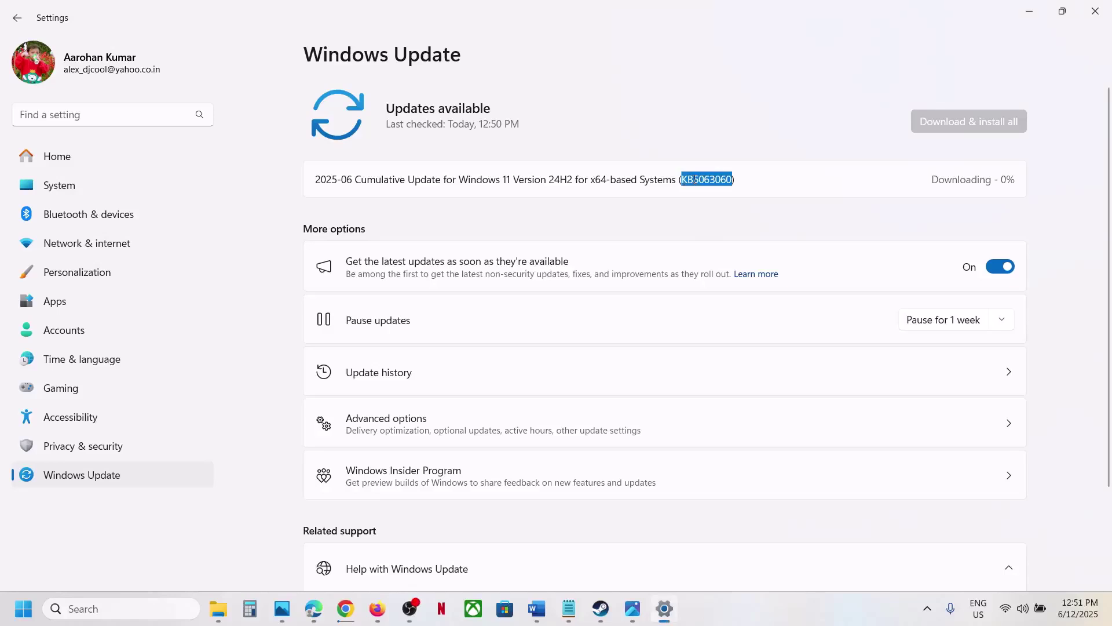